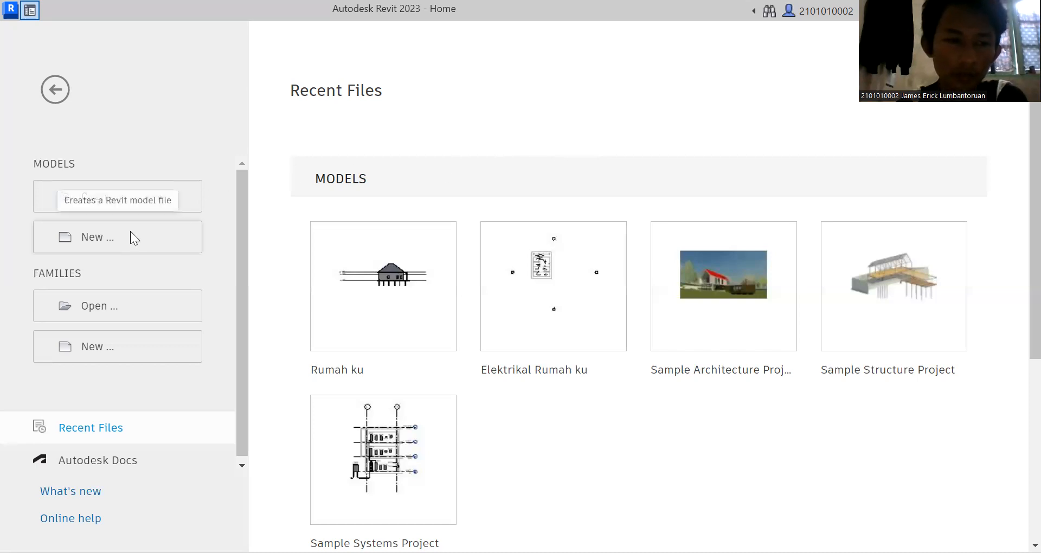
Create a new project based on the Architectural Template.
click(181, 222)
scroll(388, 247, up, 4)
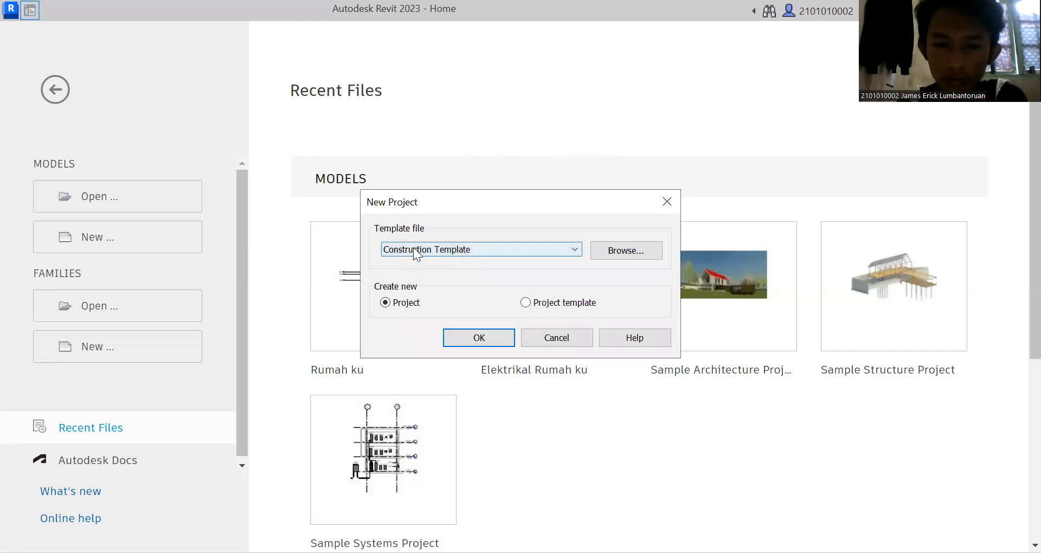
click(428, 248)
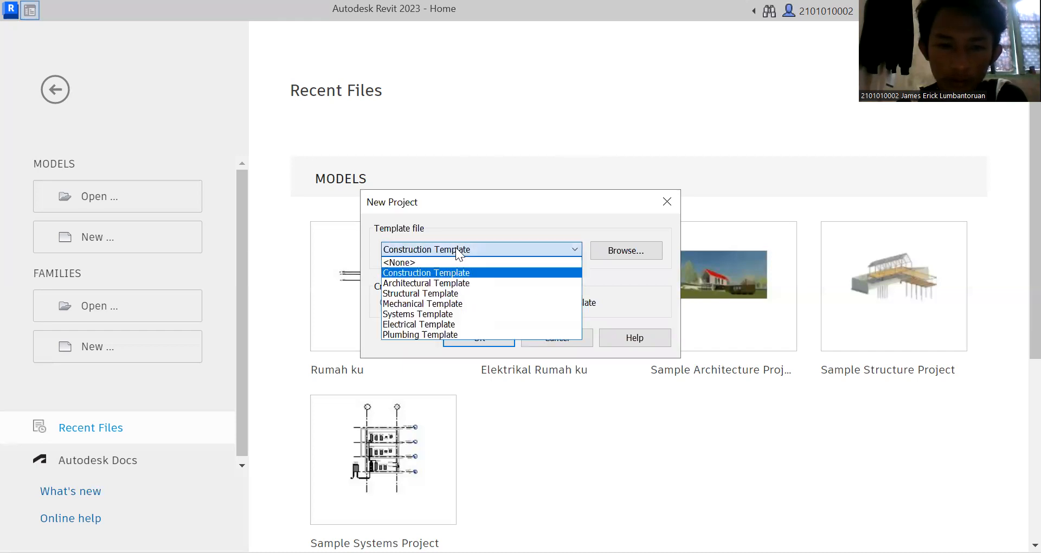
click(437, 283)
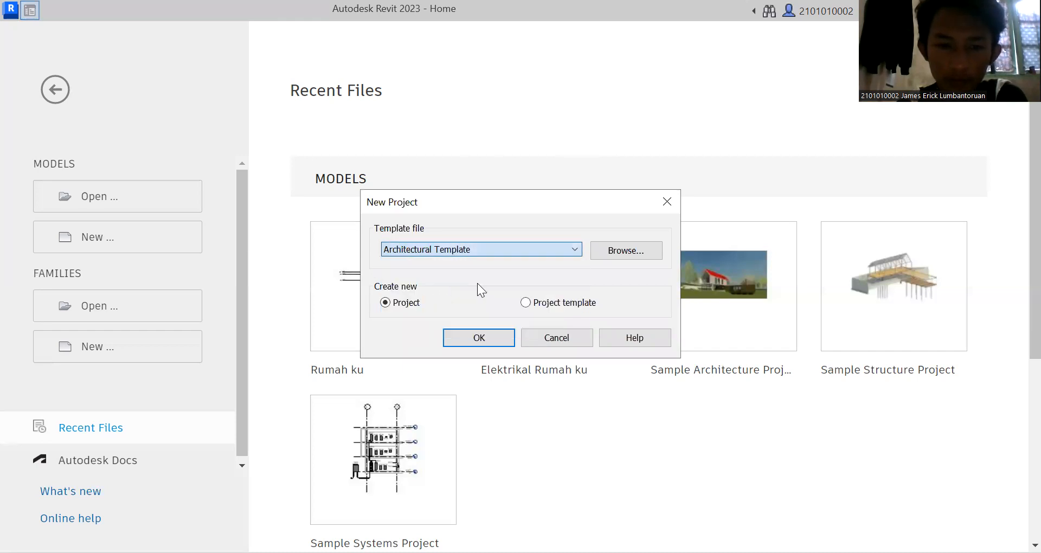
click(499, 337)
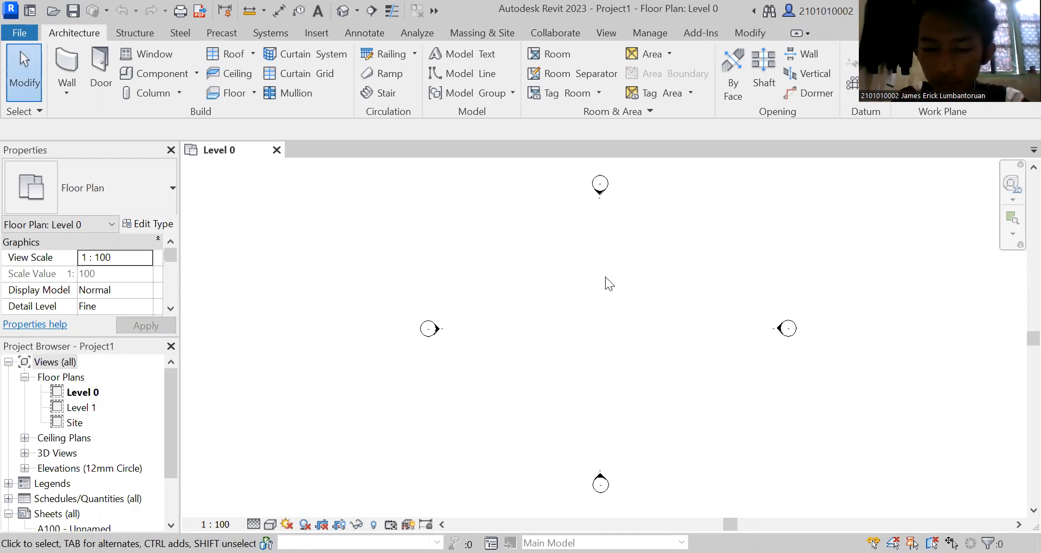
Set the project's length units to meters.
key(u)
key(n)
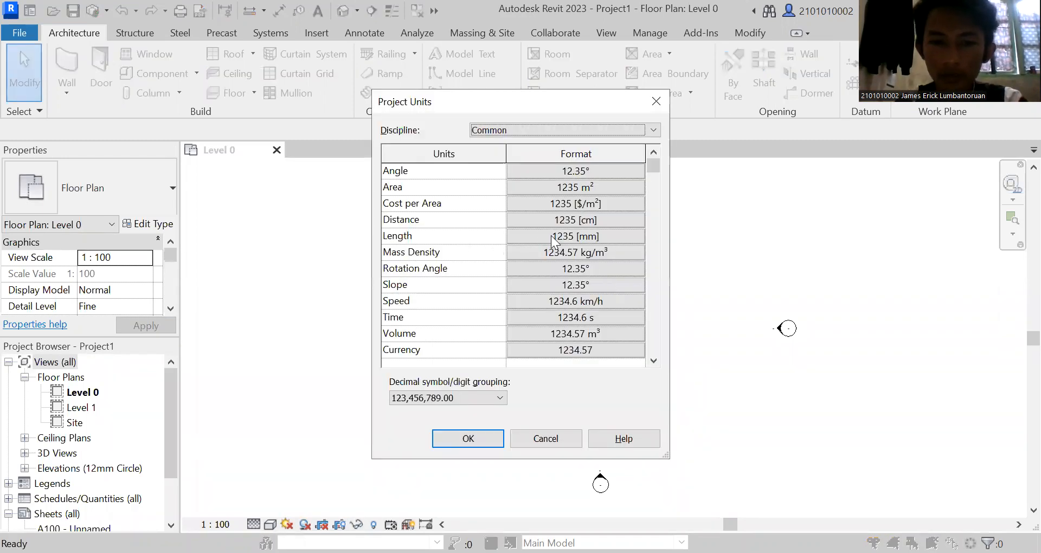
click(597, 237)
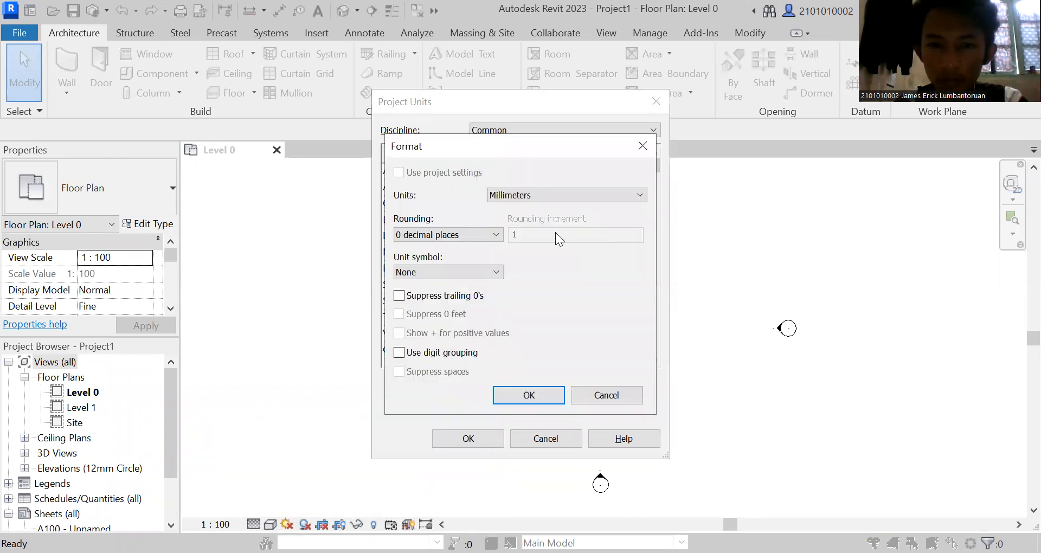
click(619, 197)
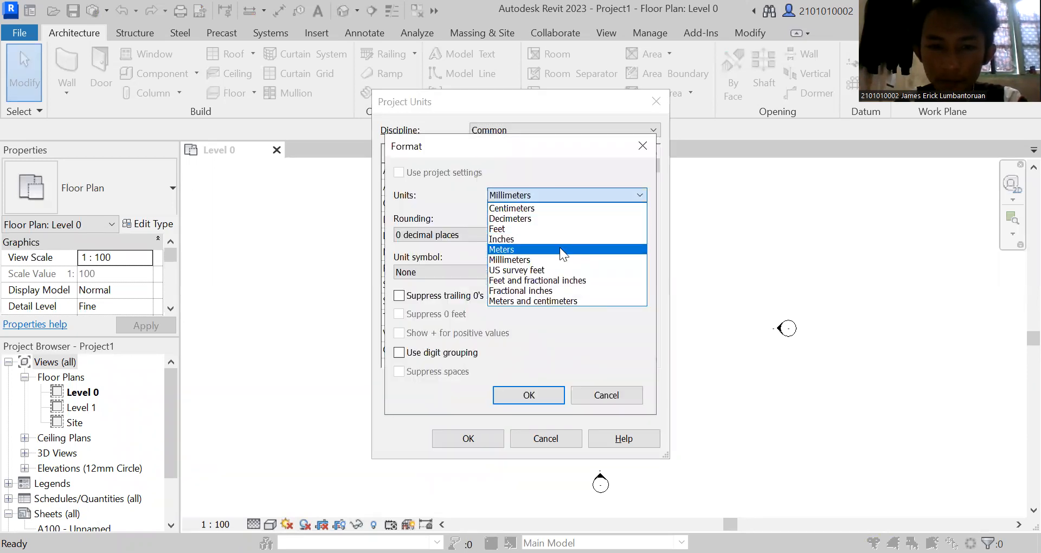
click(559, 248)
click(528, 391)
click(486, 439)
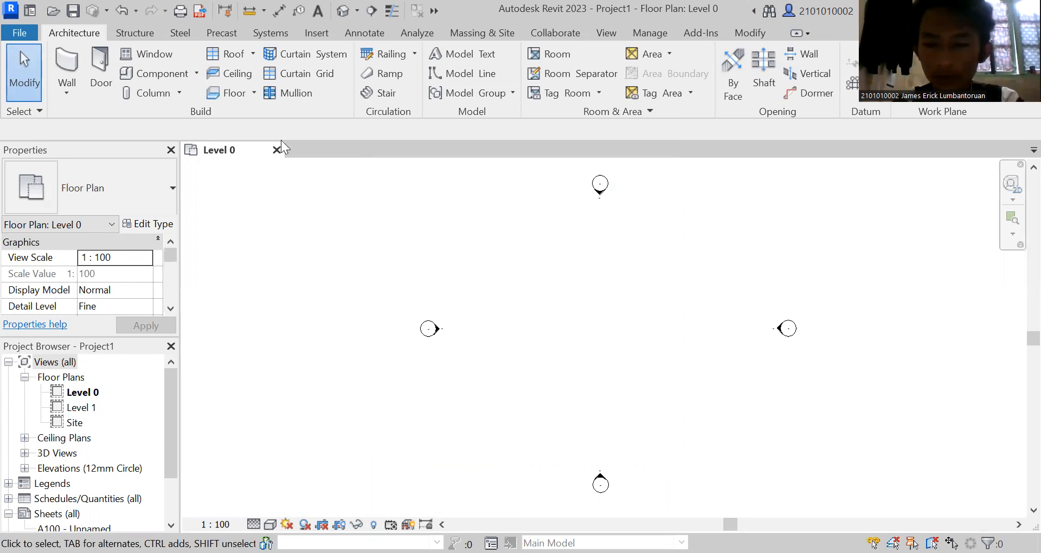
Create a rectangular floor of 15 m by 15 m on Level 0 between the elevation markers.
click(234, 92)
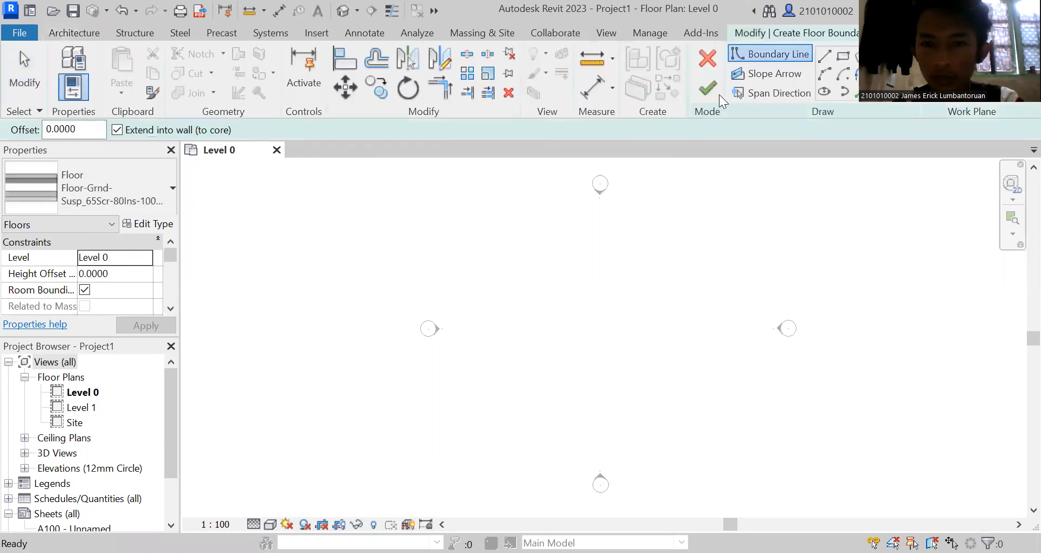
click(843, 56)
click(843, 56)
click(492, 230)
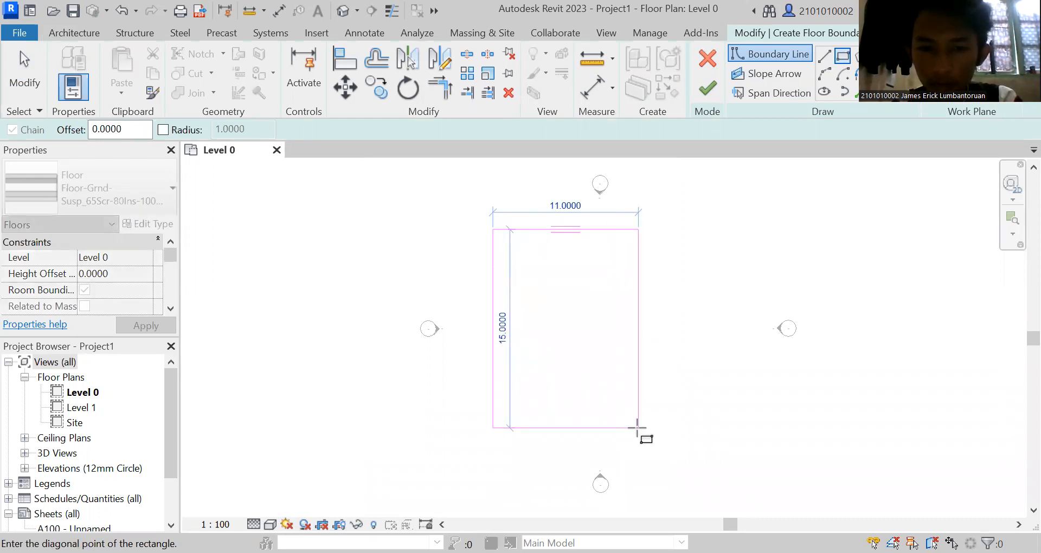
click(690, 429)
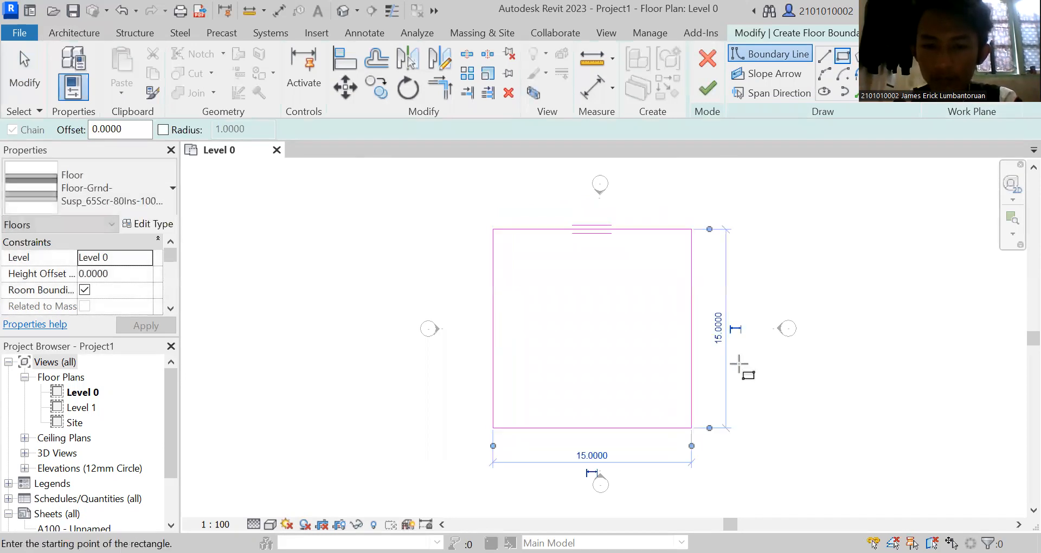
right_click(758, 324)
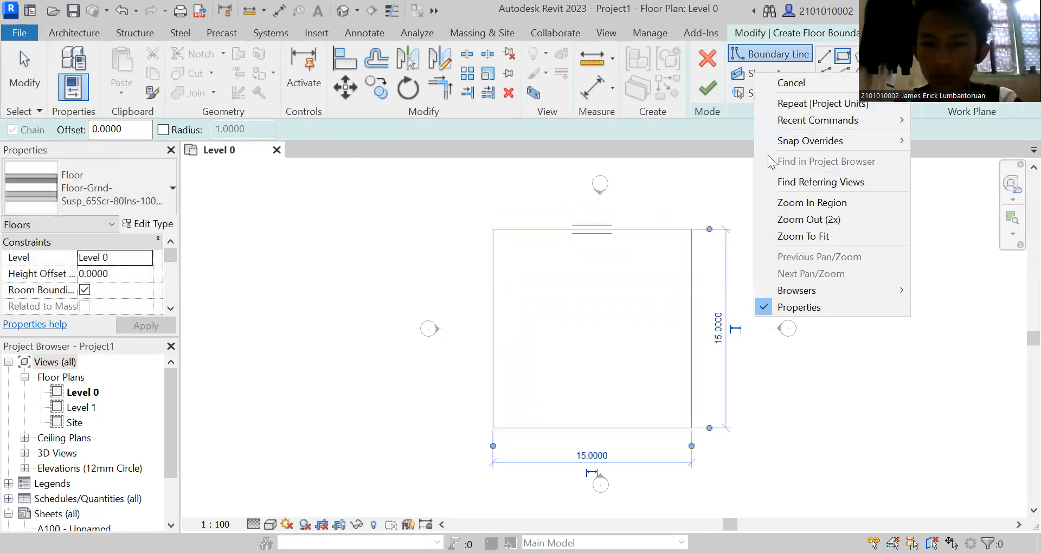
click(768, 84)
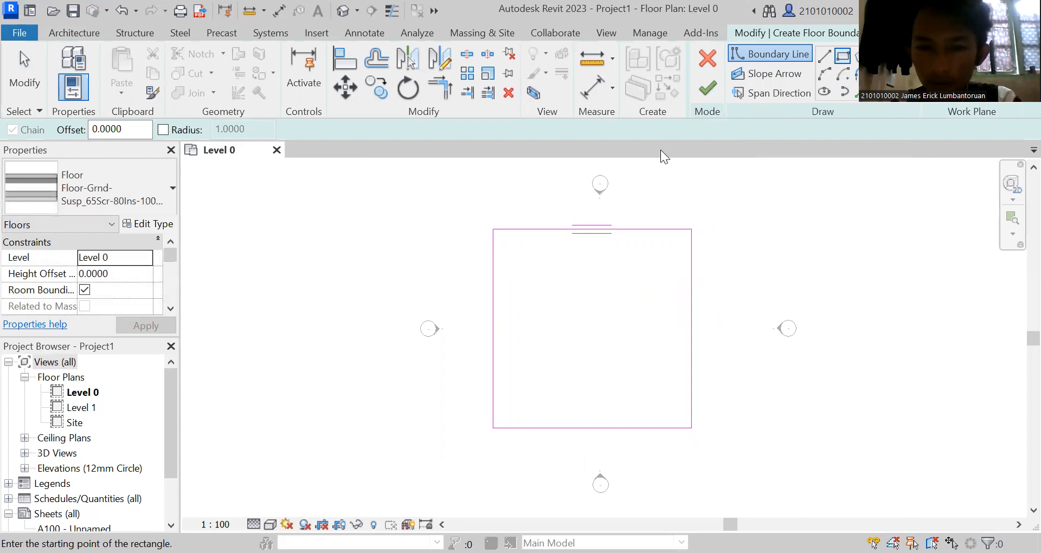
click(705, 97)
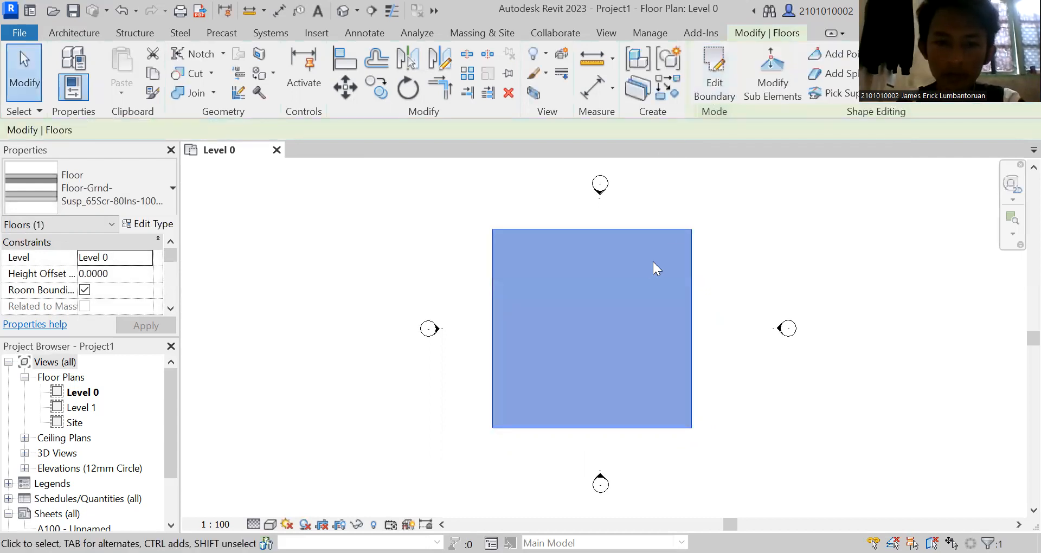
click(683, 239)
Draw four exterior walls as a closed rectangle of about 13.8 m by 11.8 m on the floor, leaving a wider strip along its north edge.
scroll(679, 237, up, 2)
scroll(675, 238, up, 1)
scroll(726, 273, down, 1)
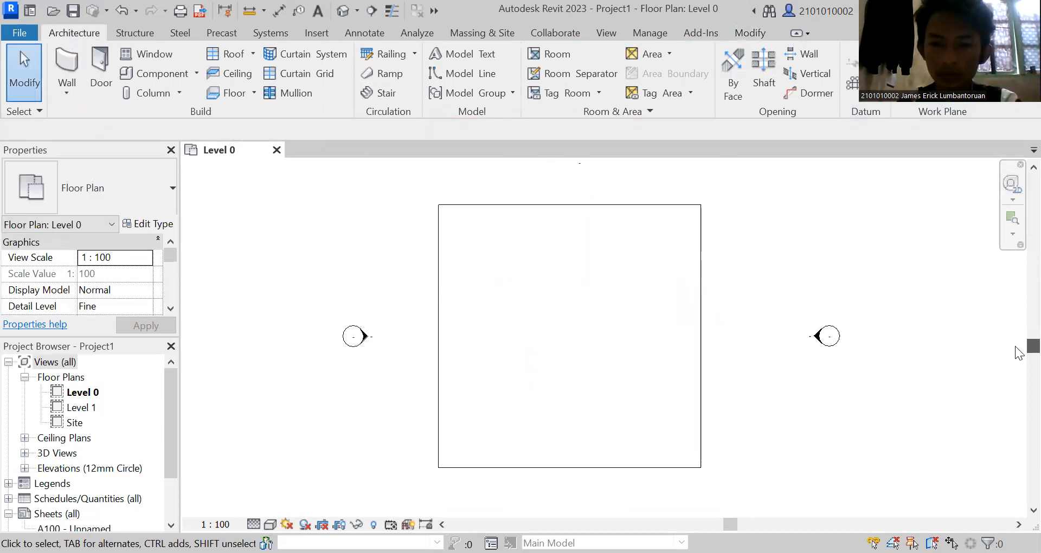
scroll(803, 322, up, 1)
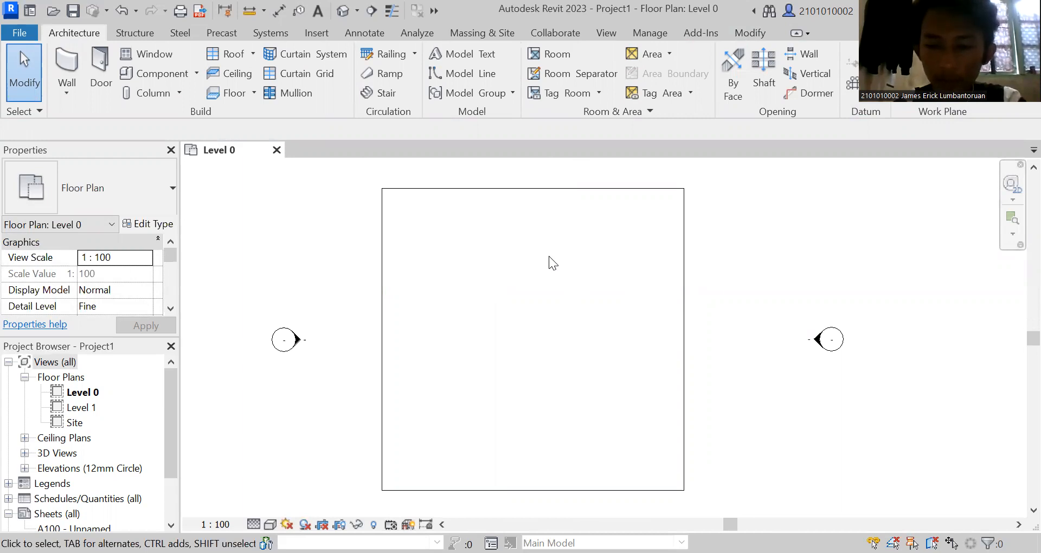
click(69, 78)
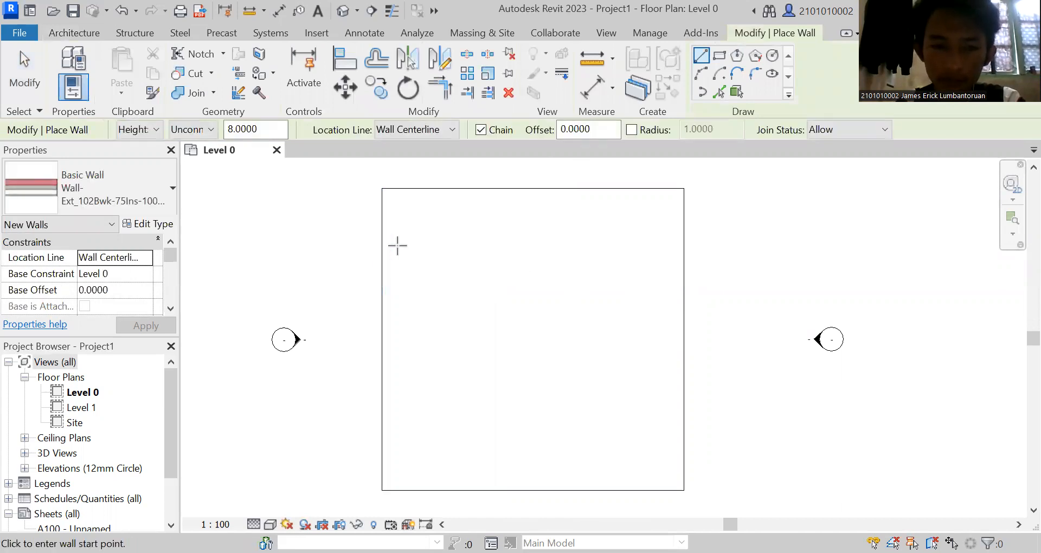
click(392, 264)
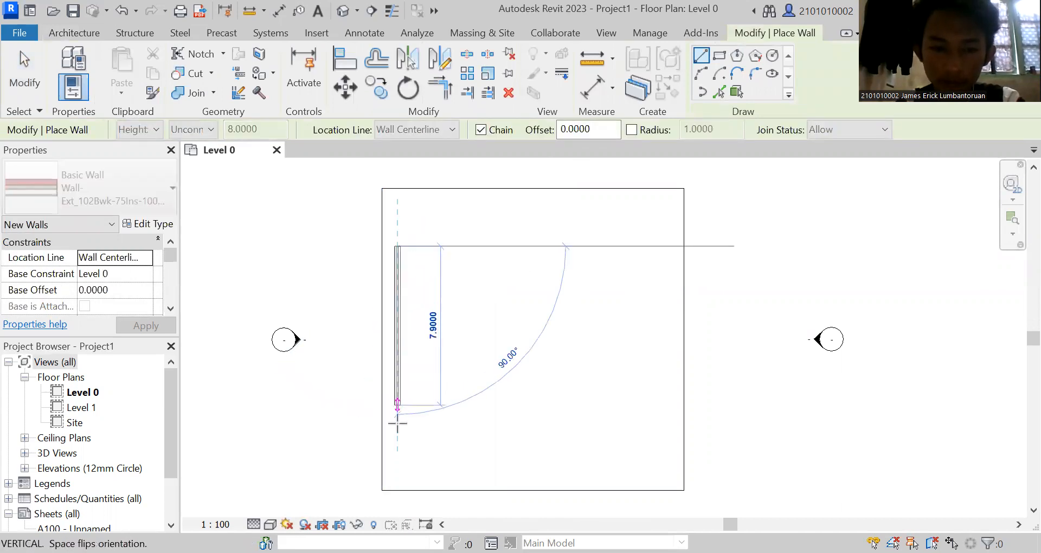
click(398, 483)
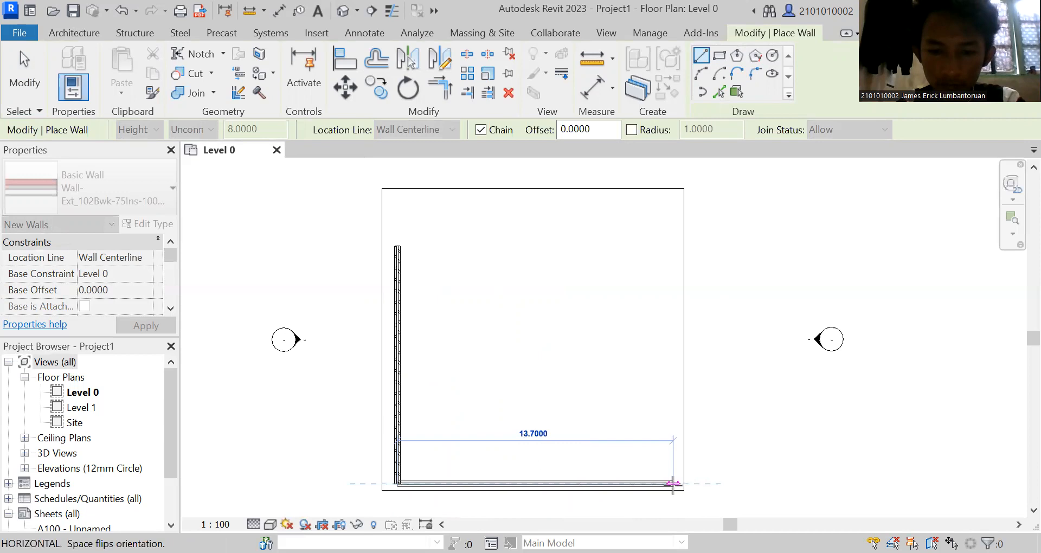
click(675, 483)
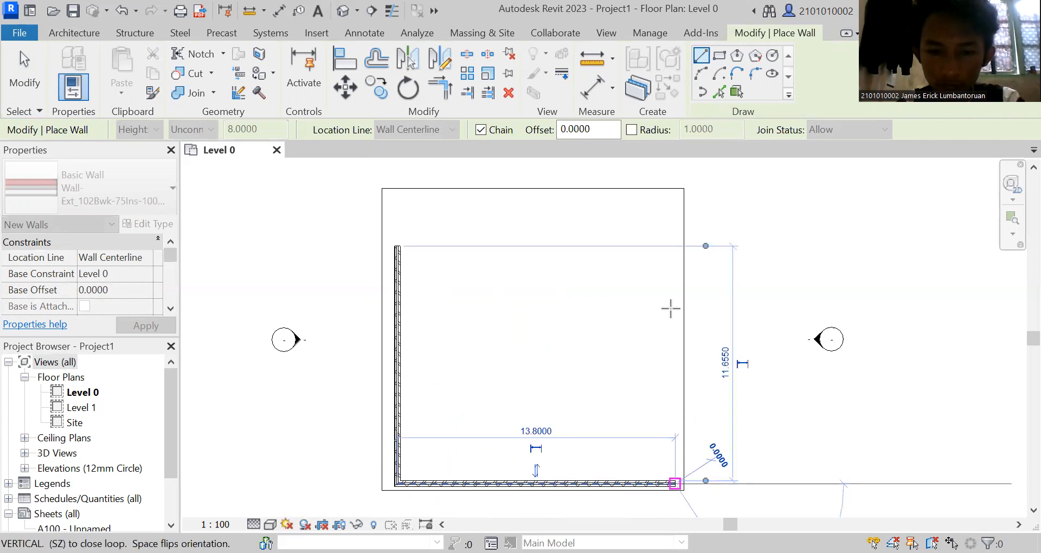
click(672, 248)
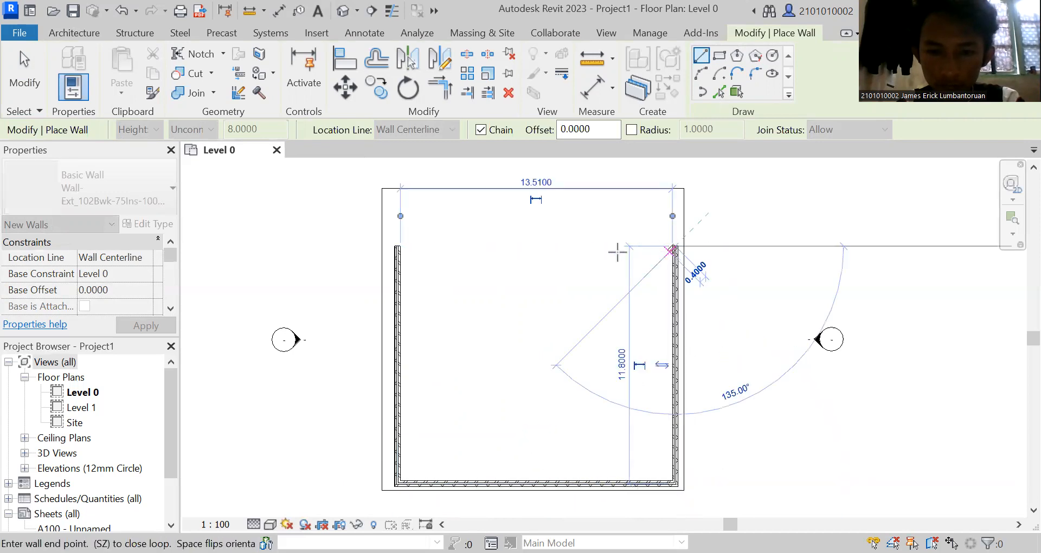
click(398, 247)
right_click(475, 271)
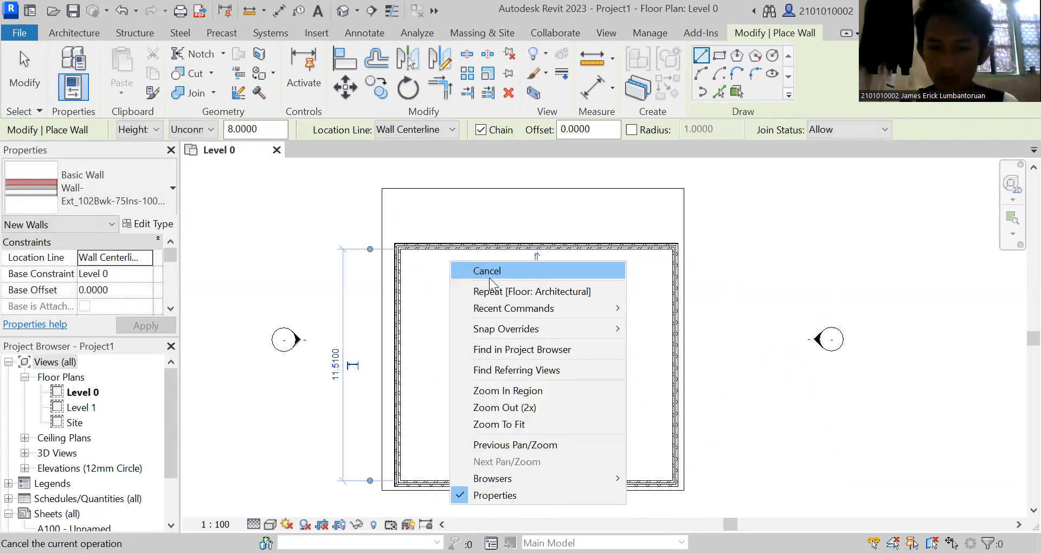
click(489, 276)
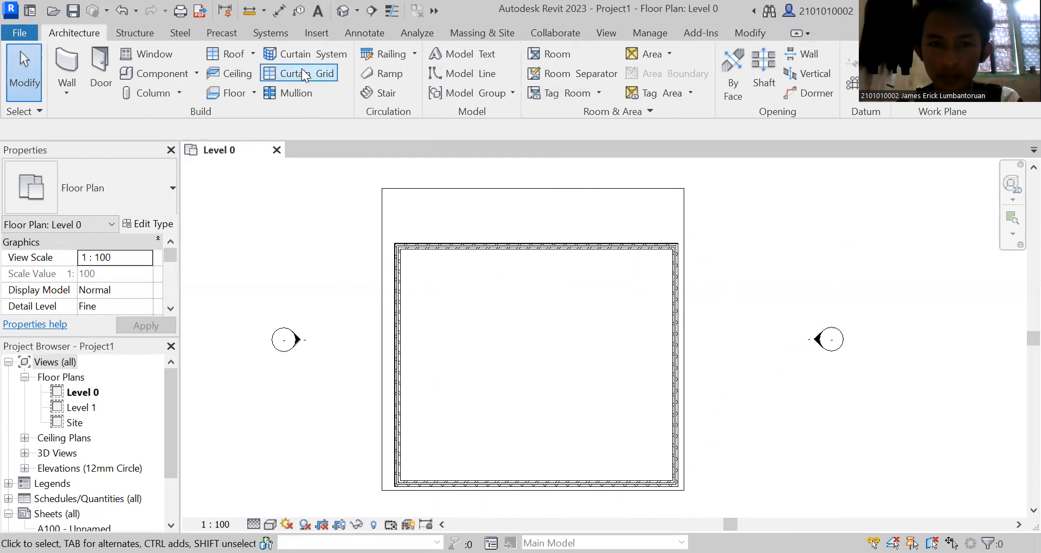
Examine the floor and walls in the default 3D view from the back, and return to the Level 0 plan.
click(606, 33)
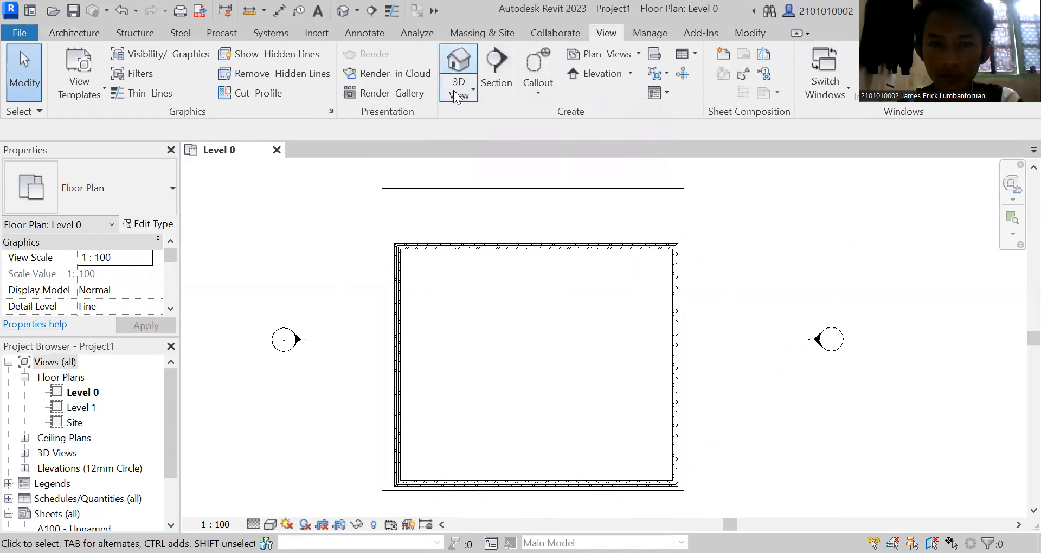
click(454, 62)
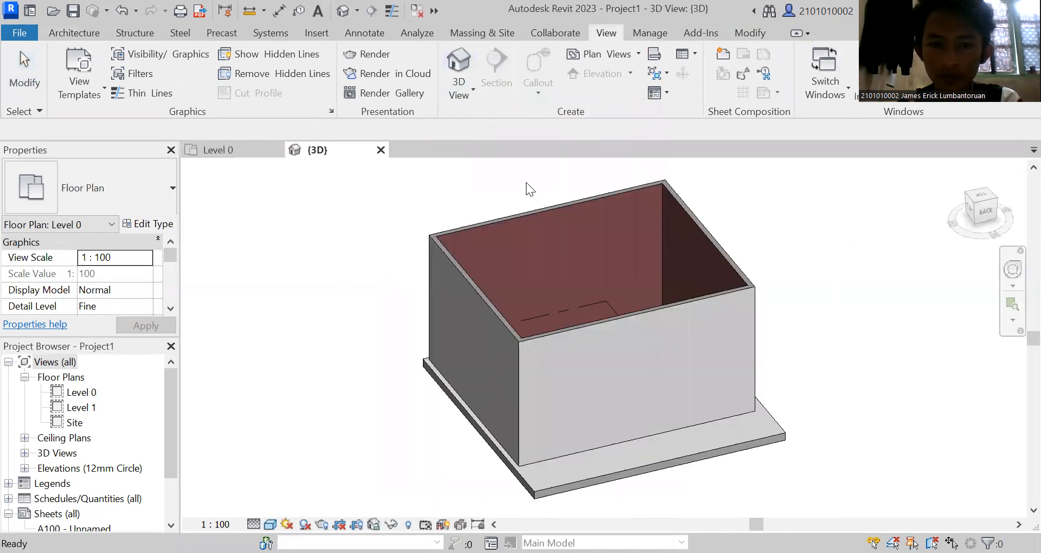
click(984, 214)
mouse_move(914, 216)
shift+middle_down()
mouse_move(881, 240)
mouse_move(887, 192)
mouse_move(897, 220)
shift+middle_up()
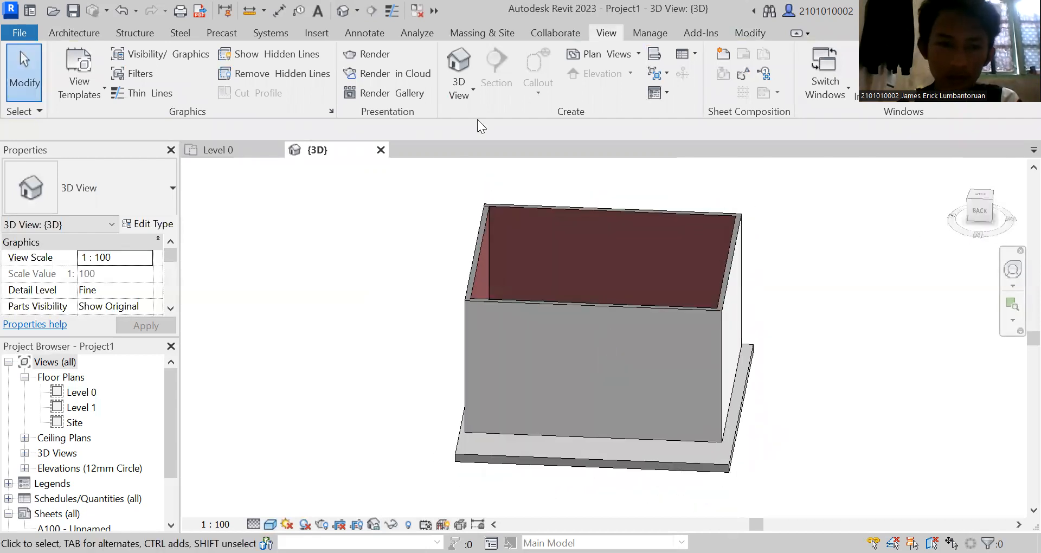
click(381, 151)
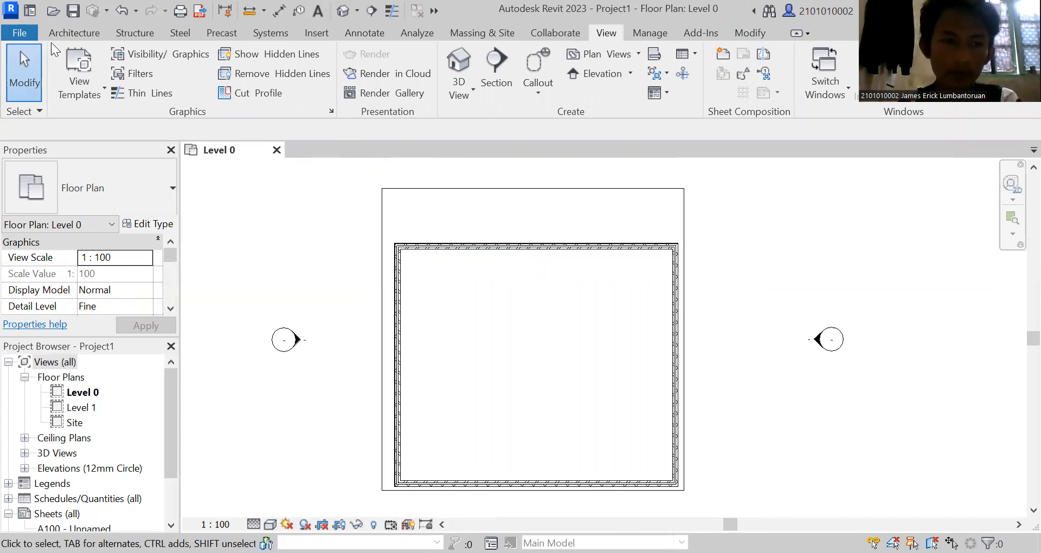
Draw interior walls enclosing the northwest corner room, running about 6.4 m south from the north wall and across to the west wall.
click(82, 39)
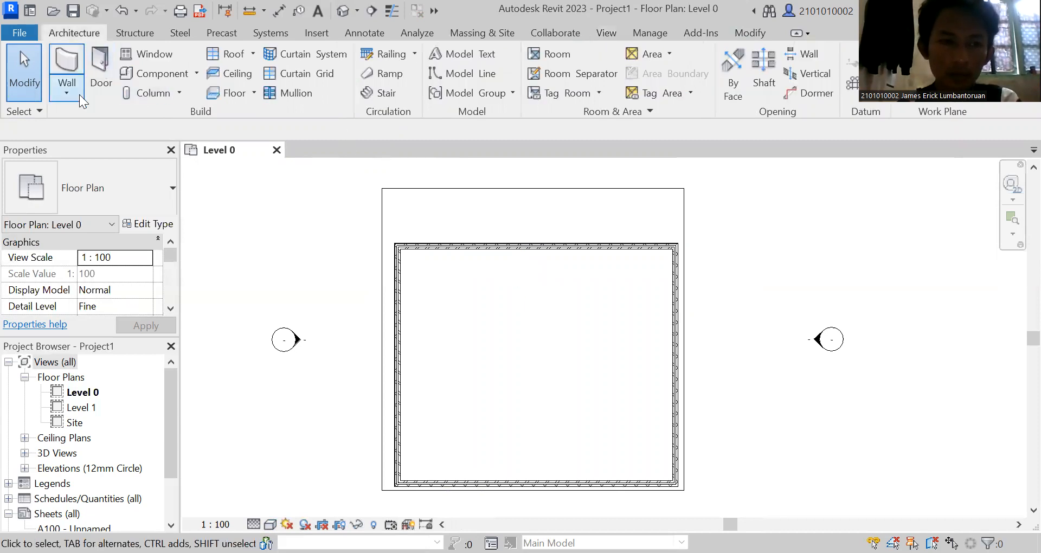
click(65, 68)
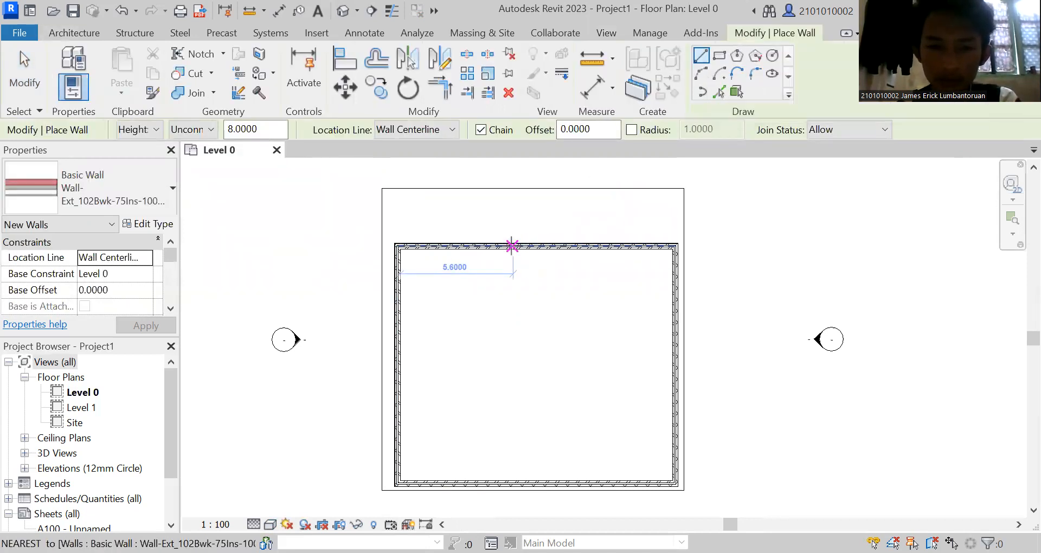
click(519, 246)
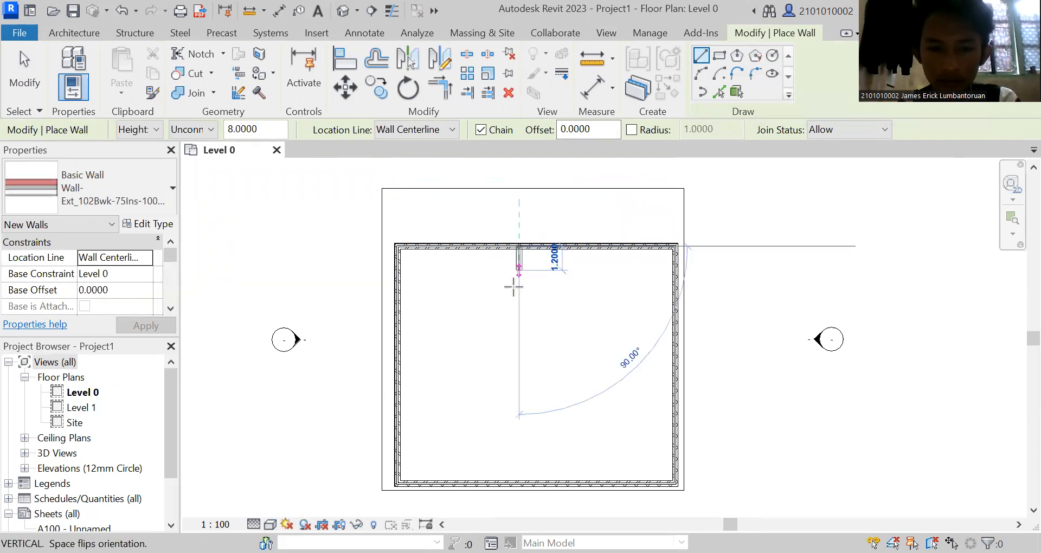
click(462, 339)
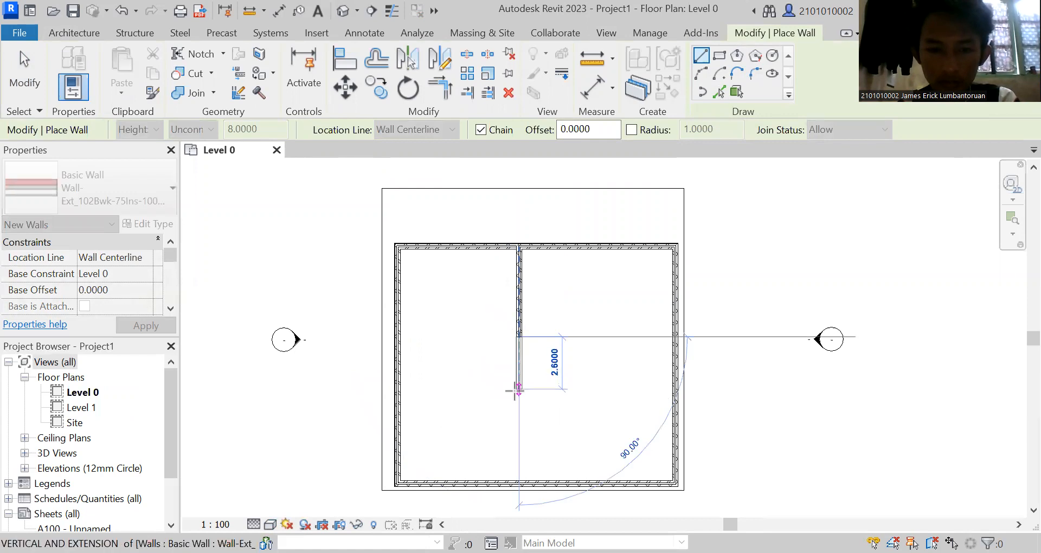
click(518, 374)
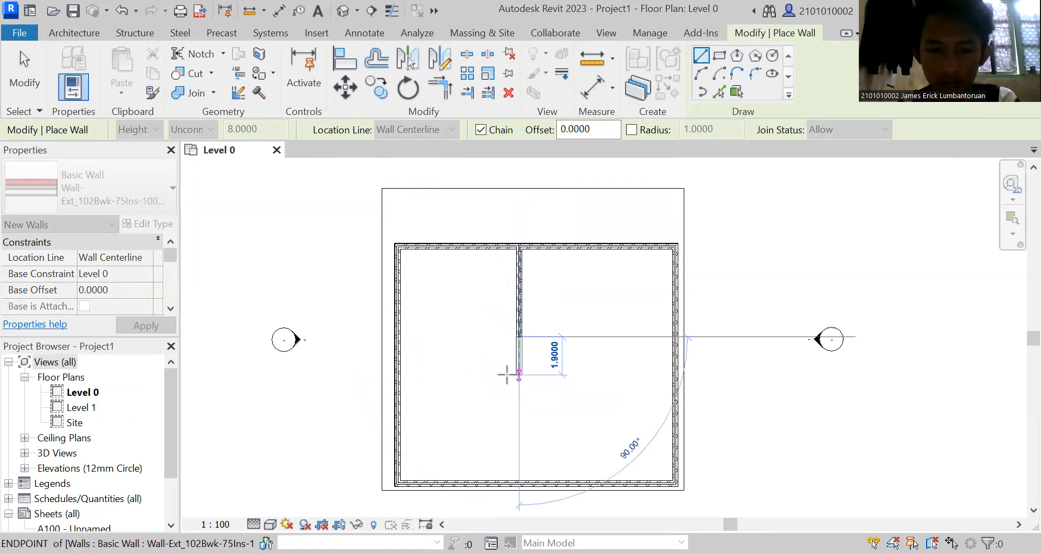
click(400, 374)
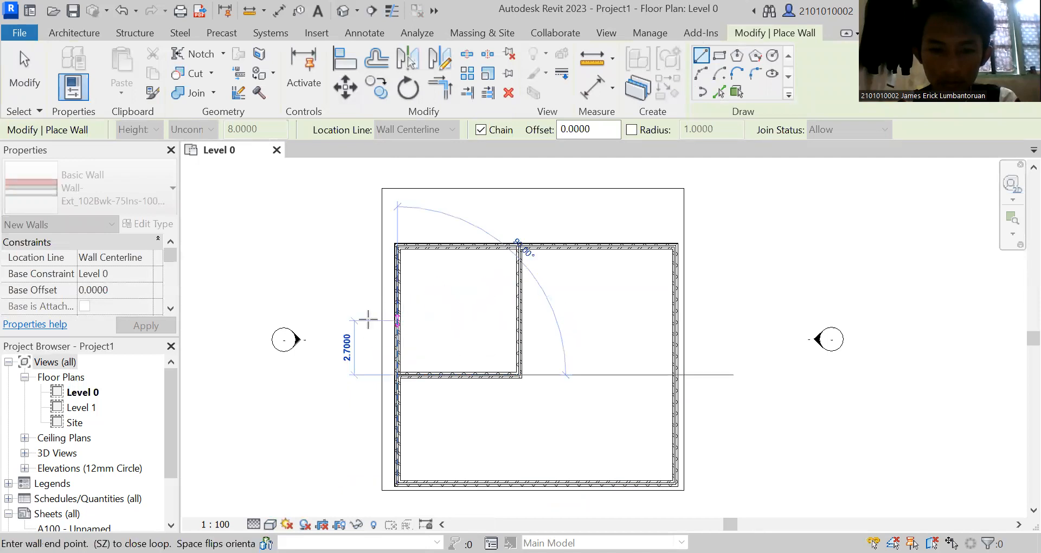
right_click(366, 320)
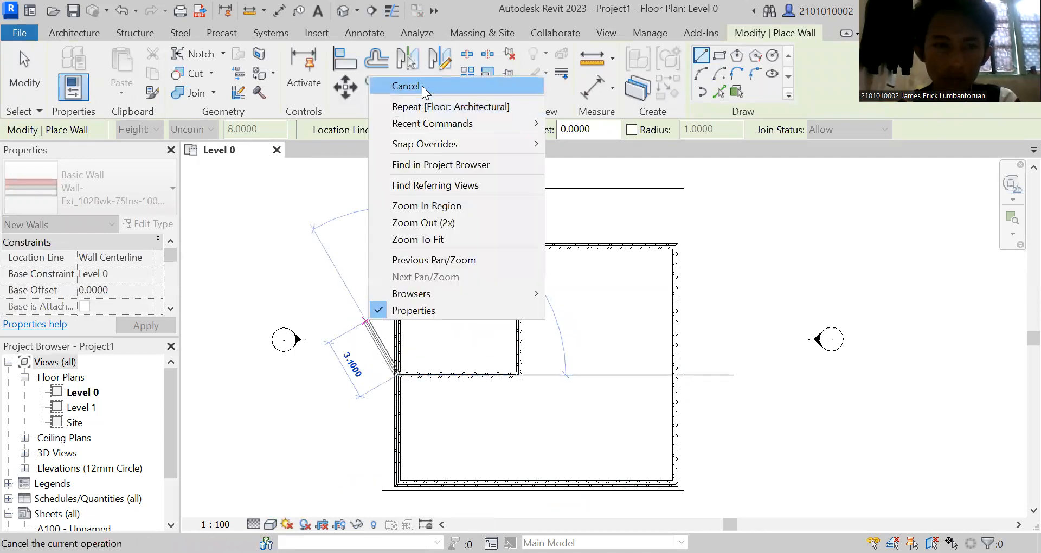
click(422, 86)
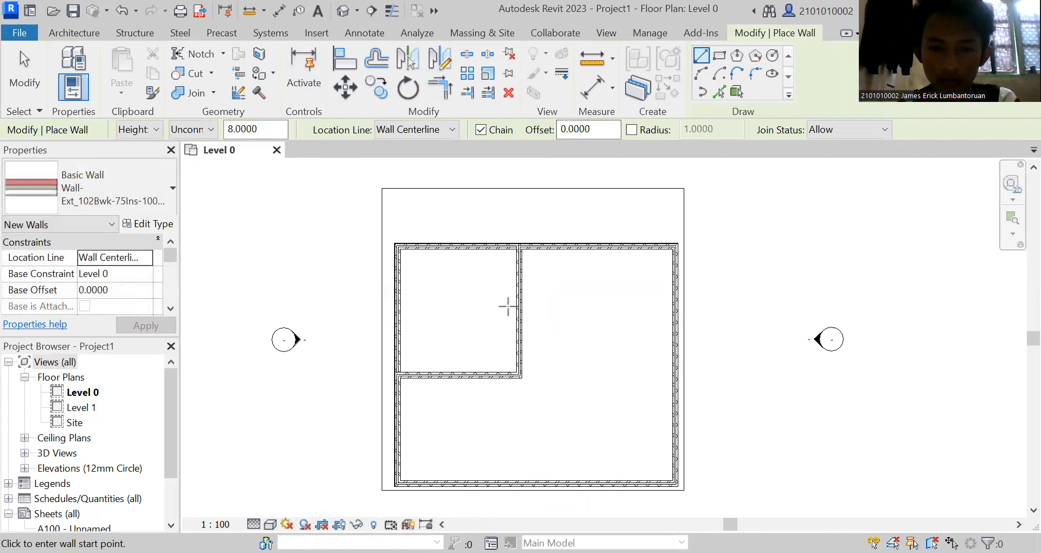
Draw an interior wall about 6 m long halving the northwest room, and another equally long one from the west wall farther south.
click(398, 311)
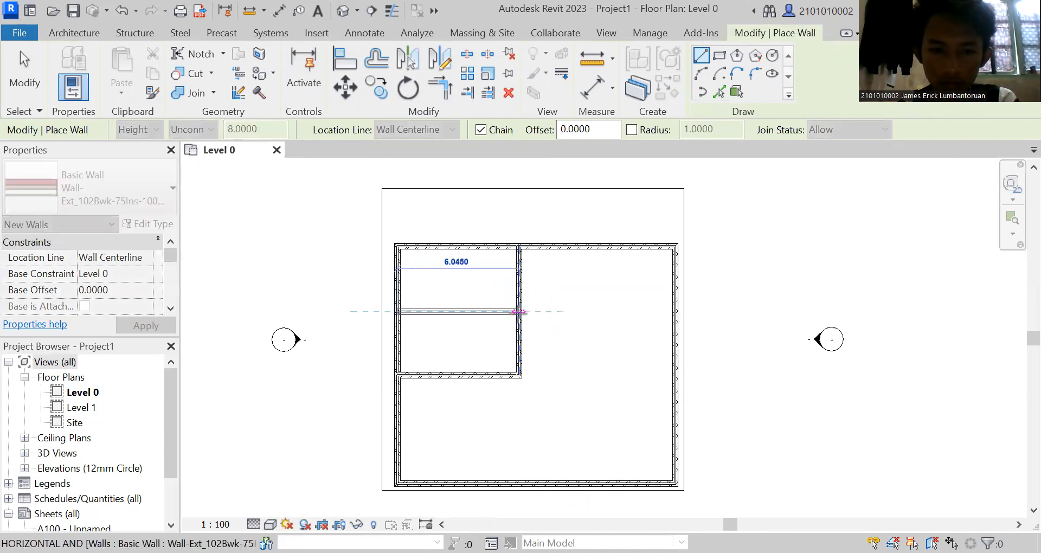
click(520, 311)
key(Escape)
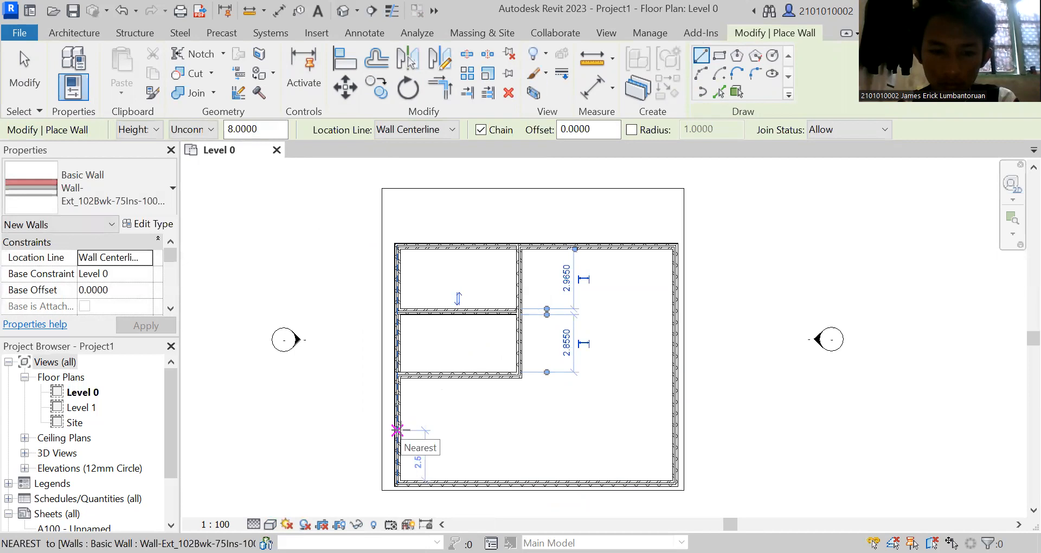
click(397, 429)
click(520, 428)
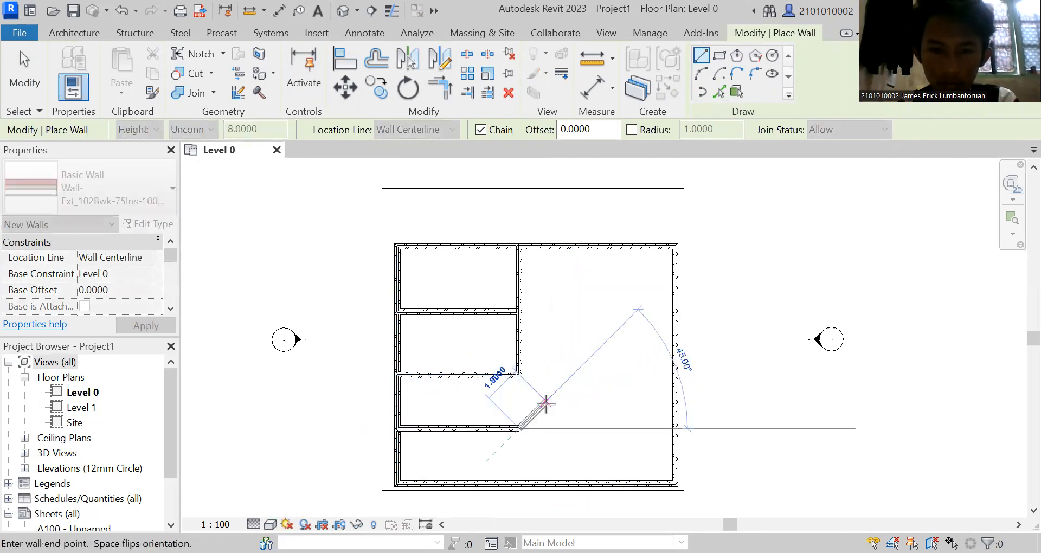
right_click(605, 174)
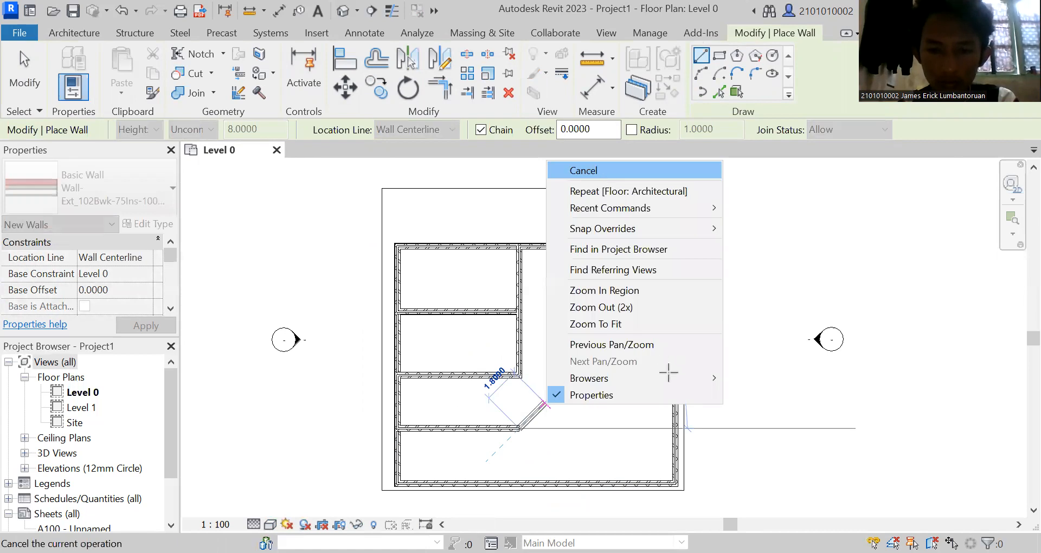
Draw walls enclosing a room of about 4.8 m by 2.7 m against the east wall, plus a partition from it to the south wall.
click(586, 378)
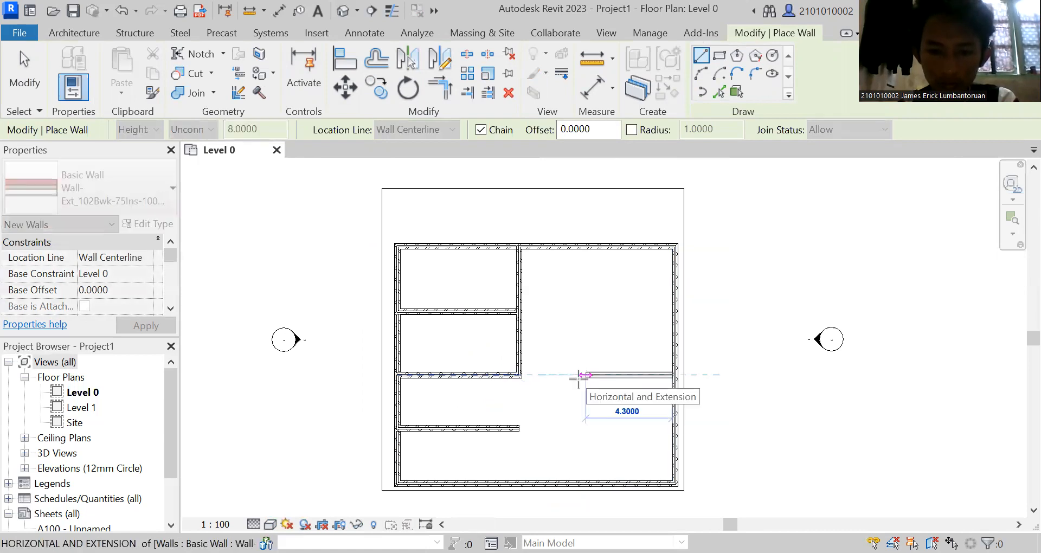
click(573, 425)
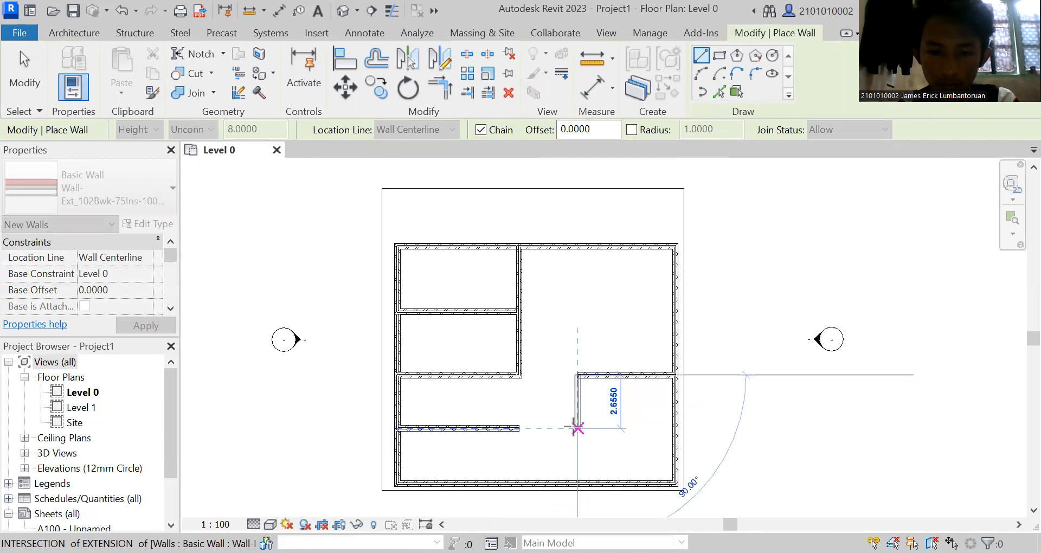
click(671, 427)
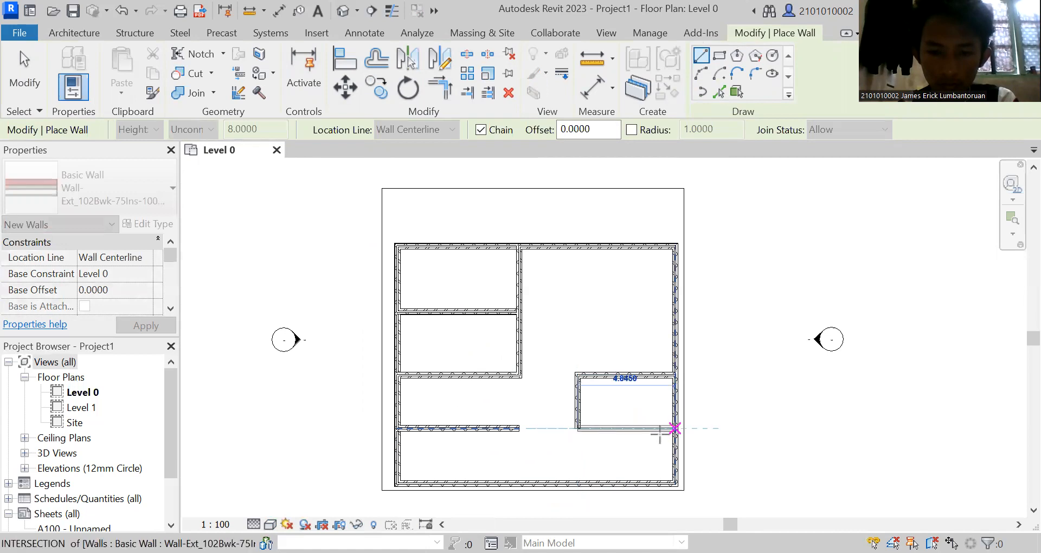
click(675, 428)
click(593, 448)
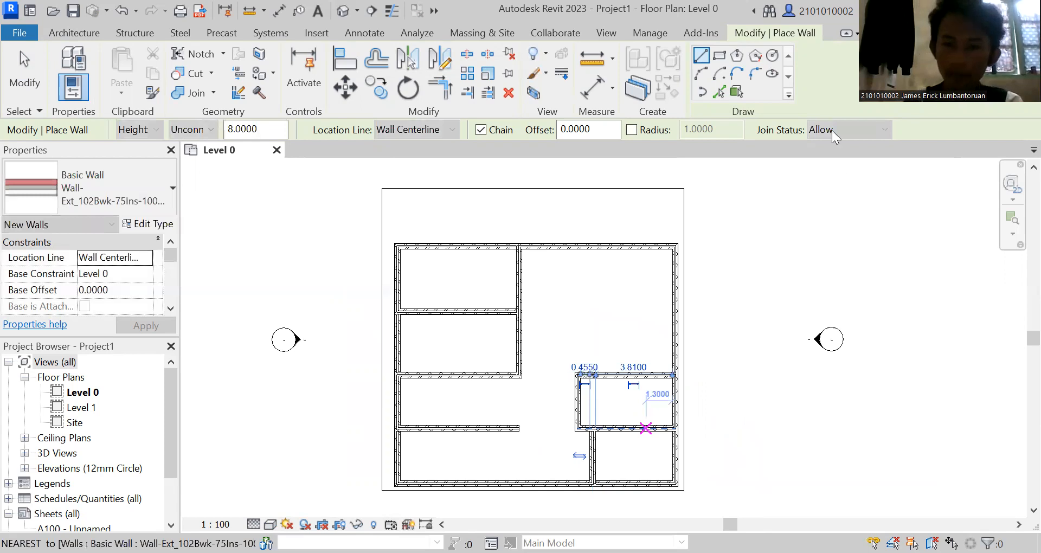
key(Escape)
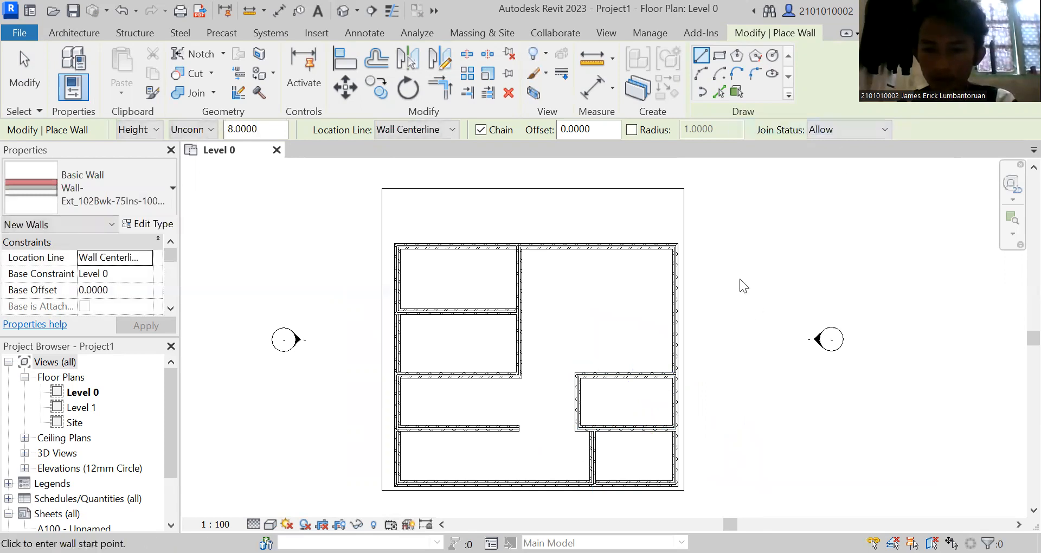
key(Escape)
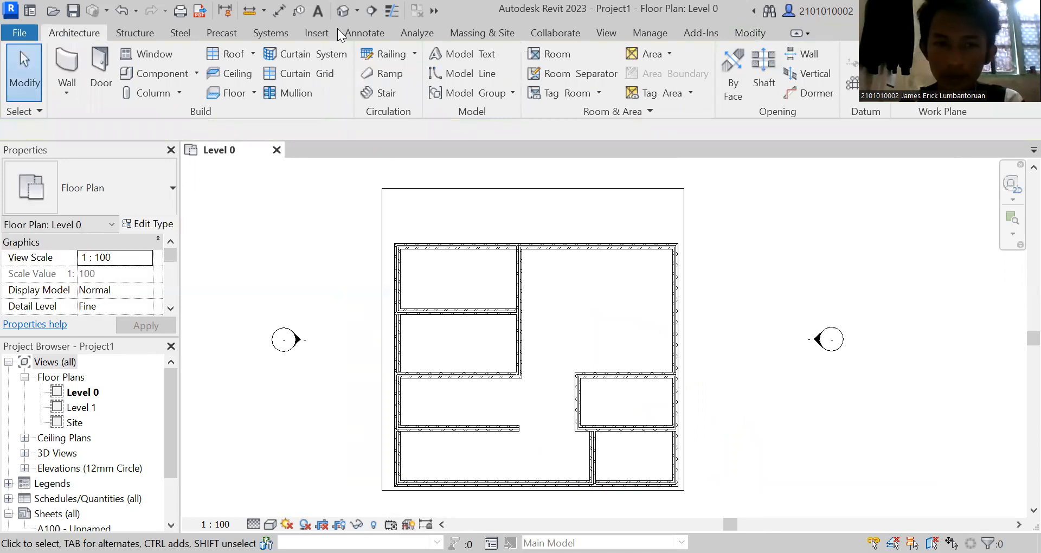
Examine the interior partitions in the default 3D view, and return to the Level 0 plan.
click(606, 33)
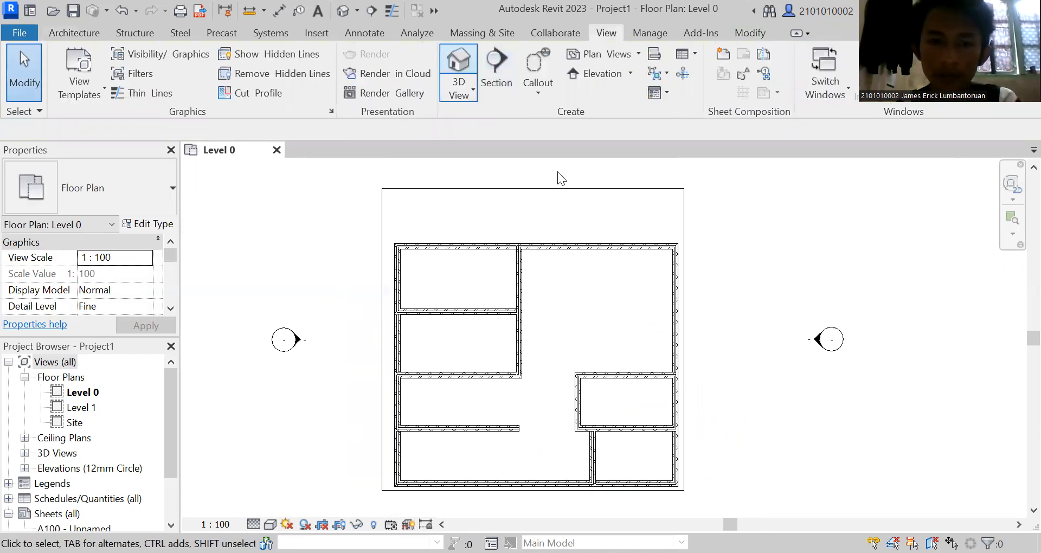
mouse_move(972, 214)
mouse_down()
mouse_move(974, 233)
mouse_move(1006, 256)
mouse_move(952, 271)
mouse_move(638, 118)
mouse_up()
drag(394, 159, 386, 152)
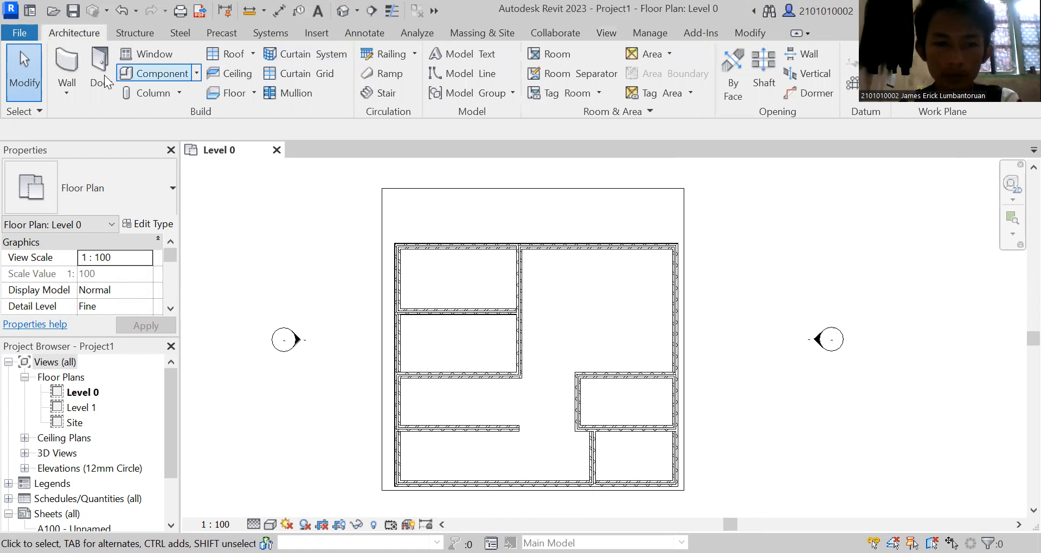
Place Doors_IntSgl 1010x2110mm doors in the north wall, both northwest rooms' east walls, and the west walls of the two southeast rooms.
click(99, 71)
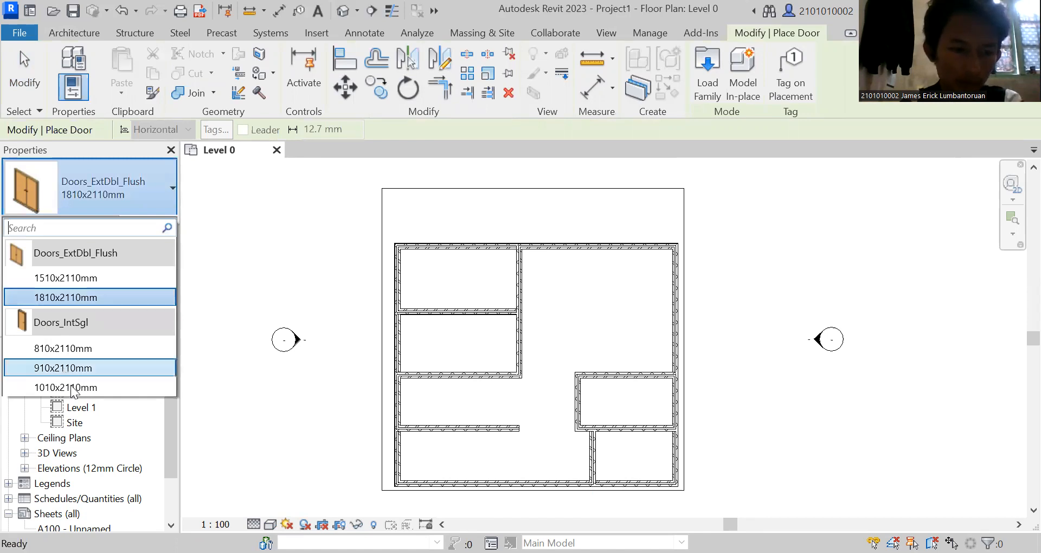
click(108, 388)
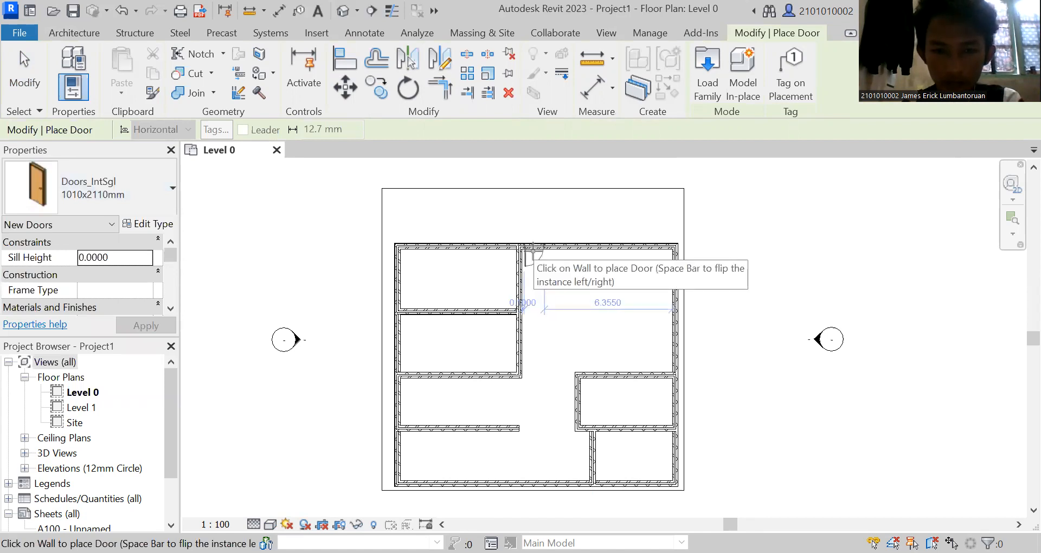
click(533, 250)
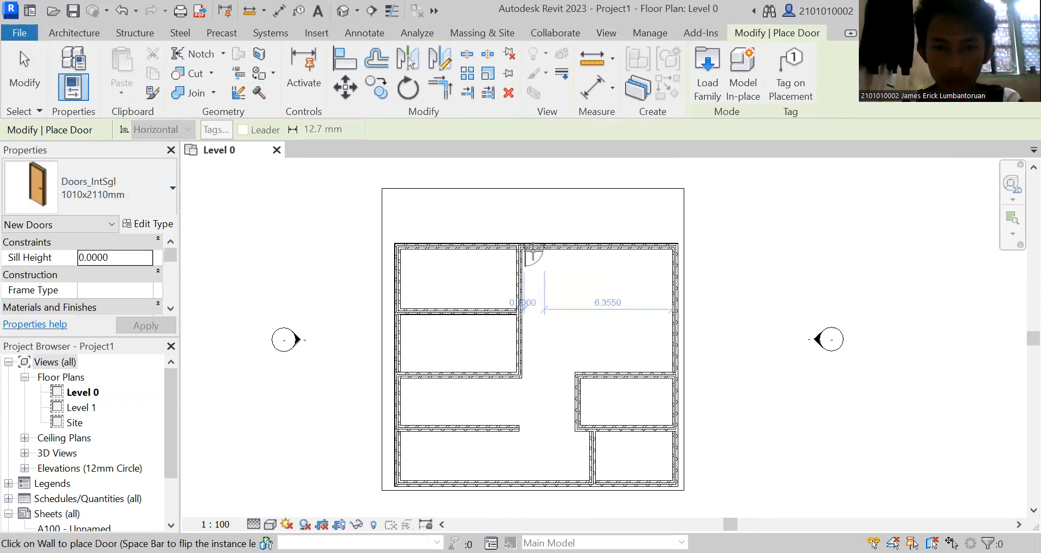
right_click(516, 294)
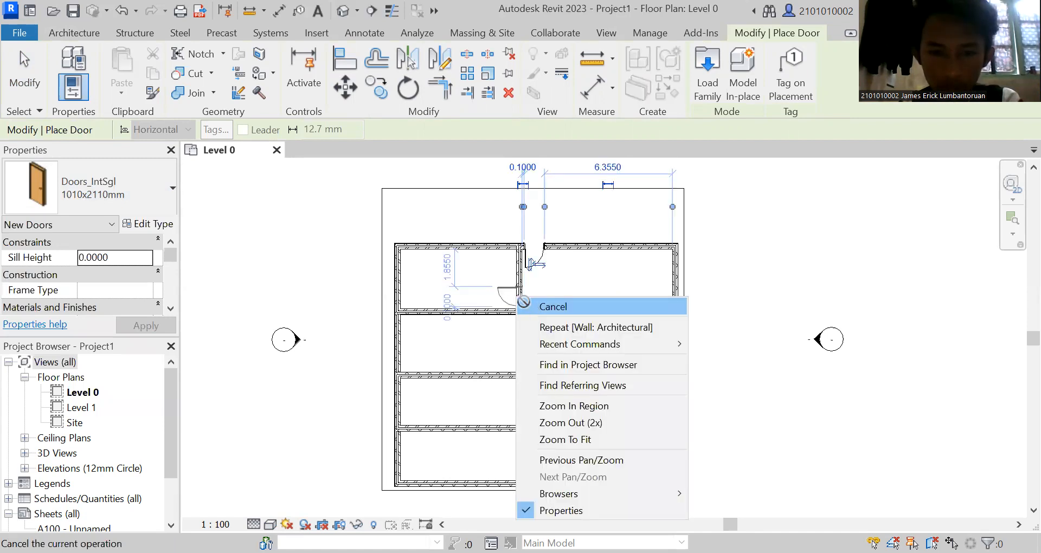
click(511, 291)
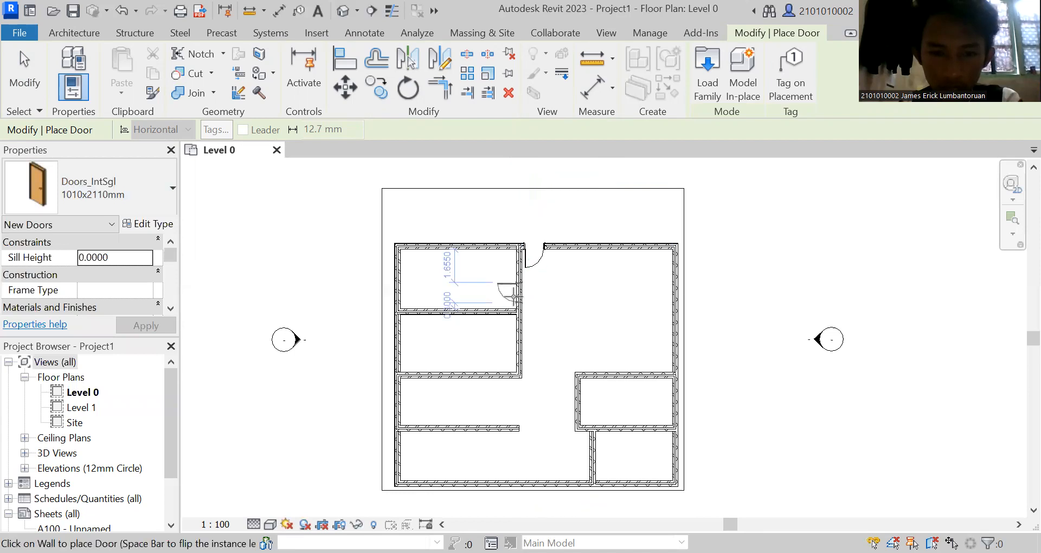
click(512, 328)
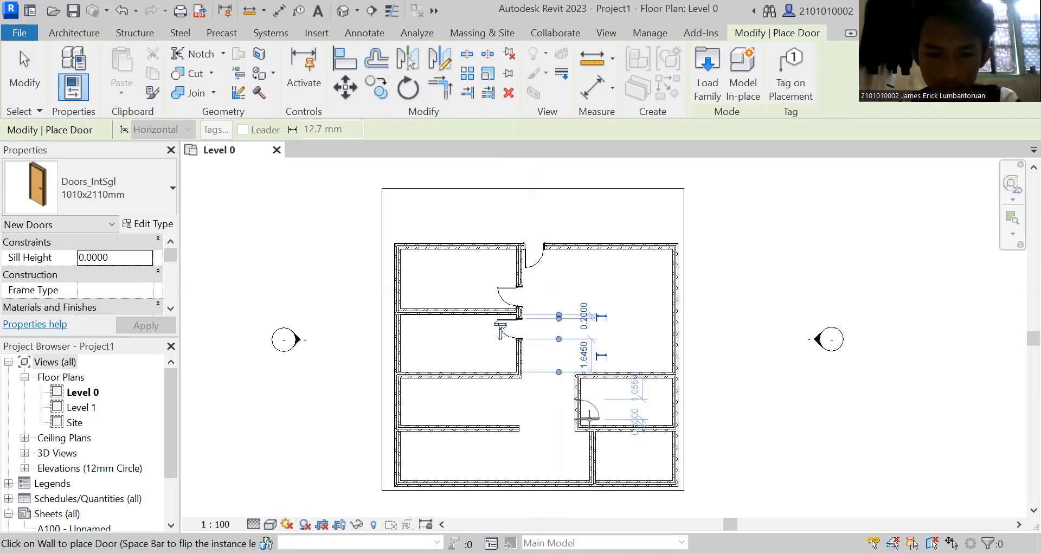
click(600, 447)
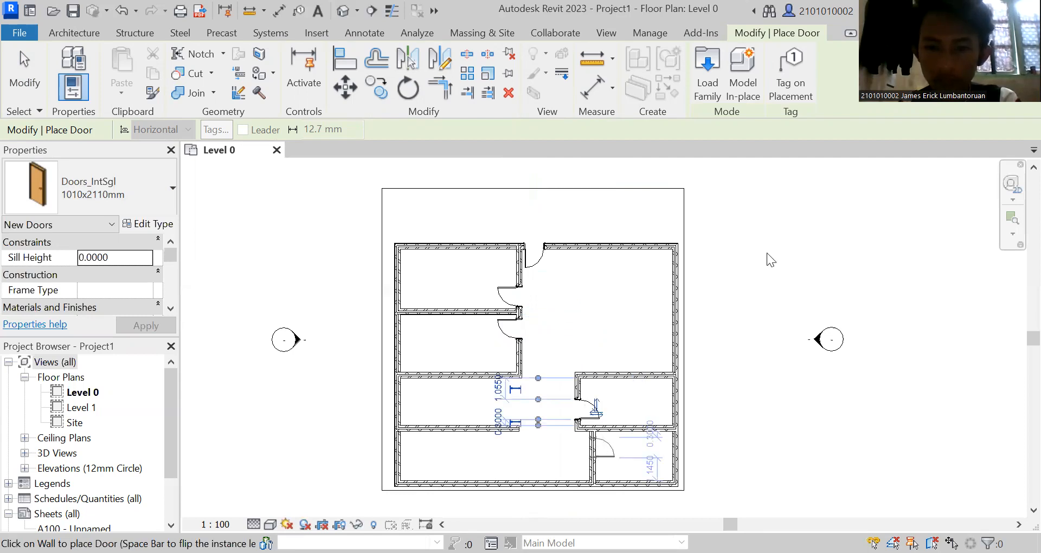
key(Escape)
key(Escape)
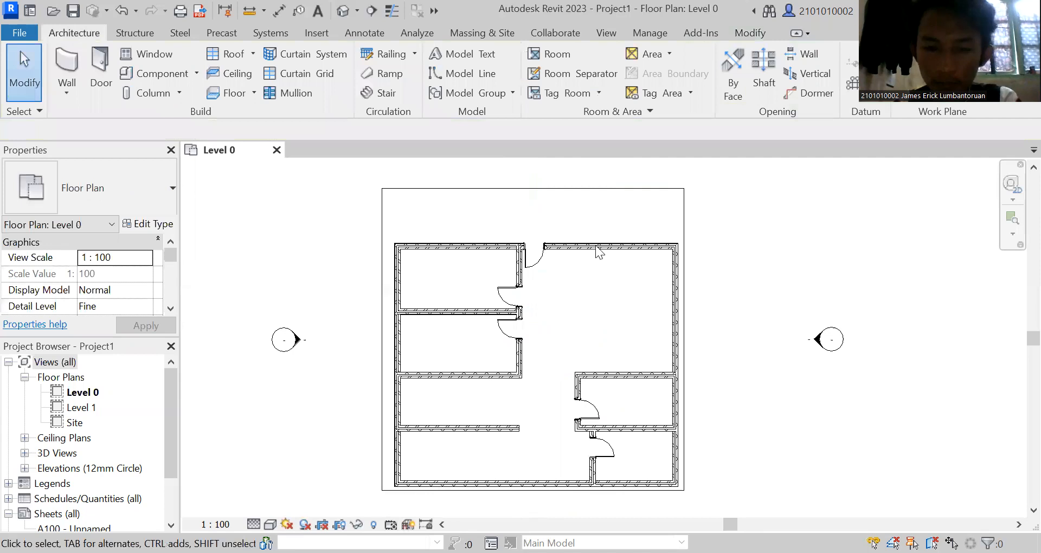
Flip the hand of the northwest corner room's door so that it hinges on the south side and swings into the room.
click(504, 298)
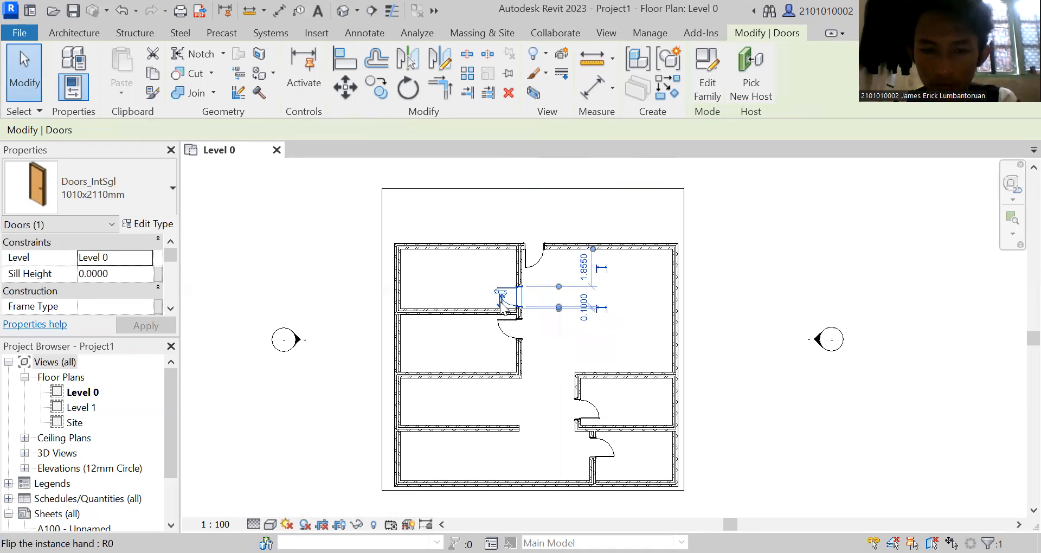
click(500, 301)
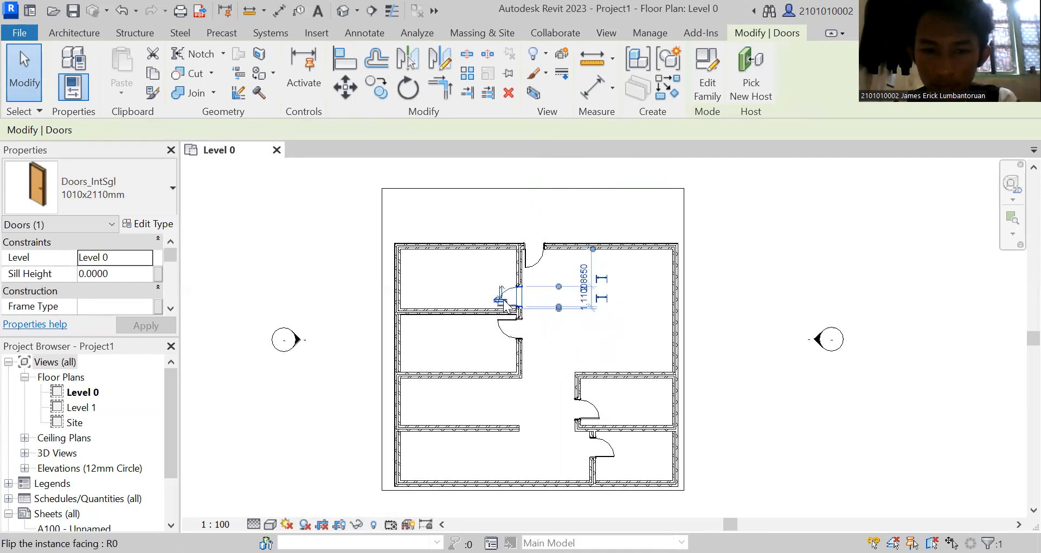
click(502, 300)
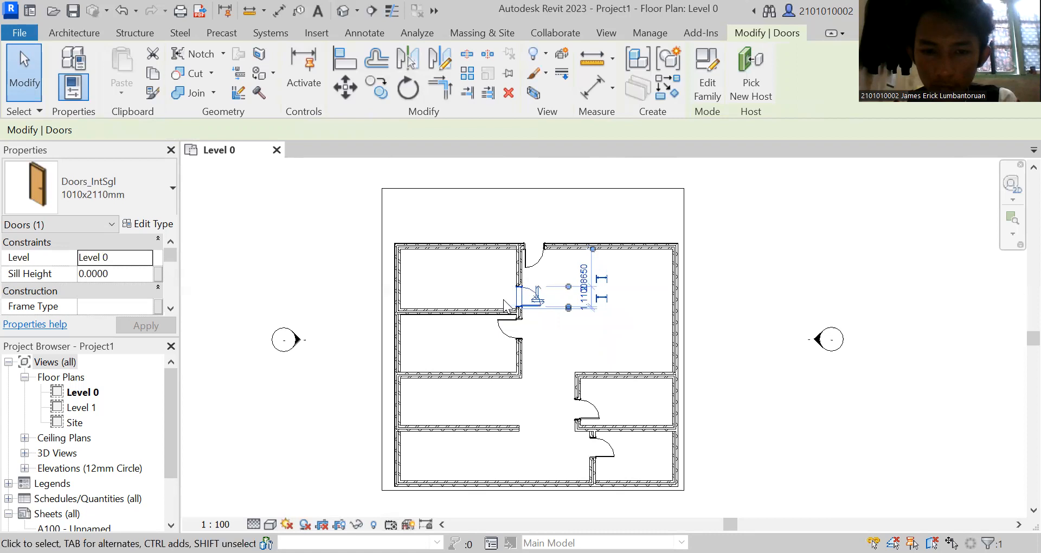
click(536, 300)
click(539, 333)
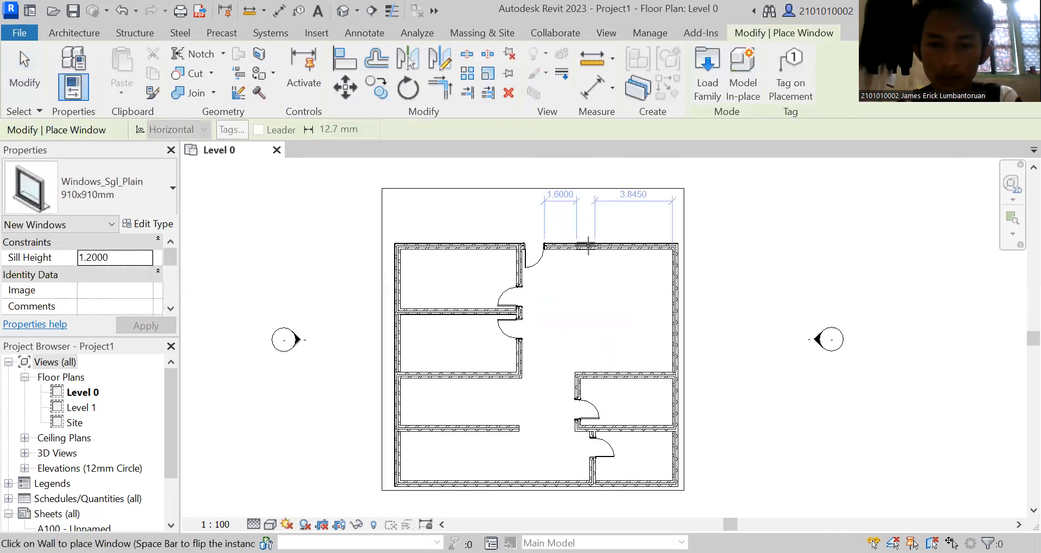
Place Windows_Sgl_Plain 910x910mm windows, two in the north wall east of the entrance door and three along the east wall.
click(590, 245)
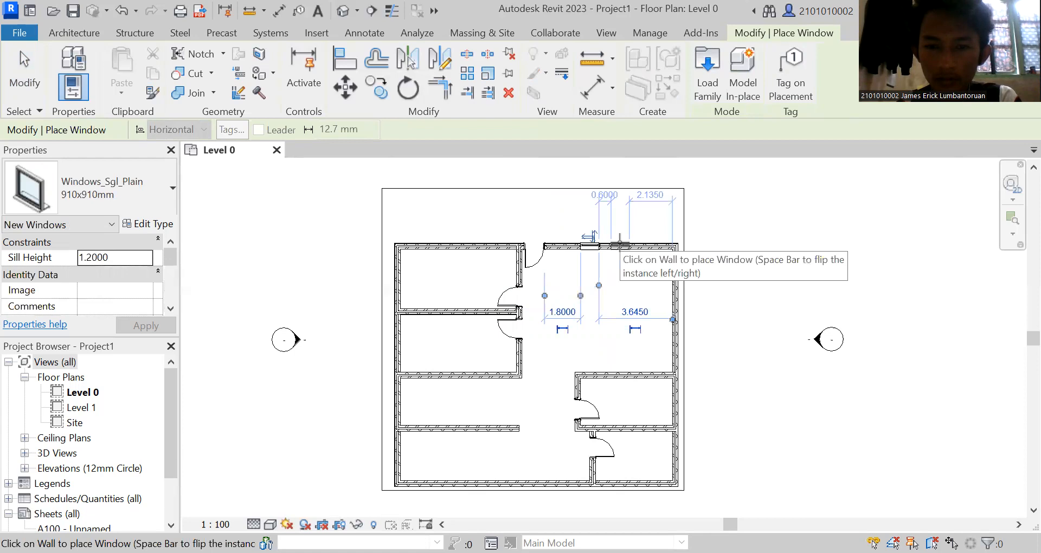
click(620, 245)
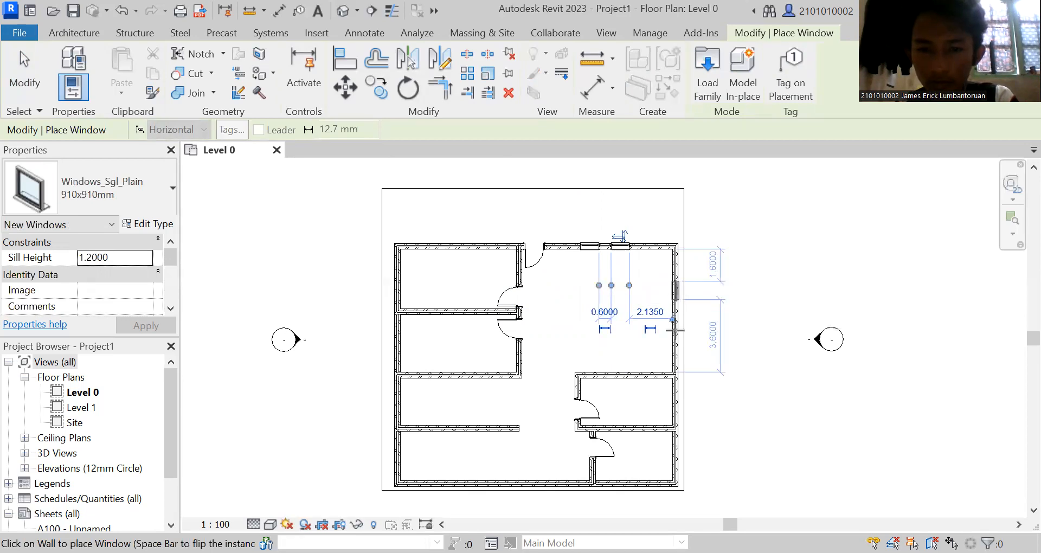
click(676, 291)
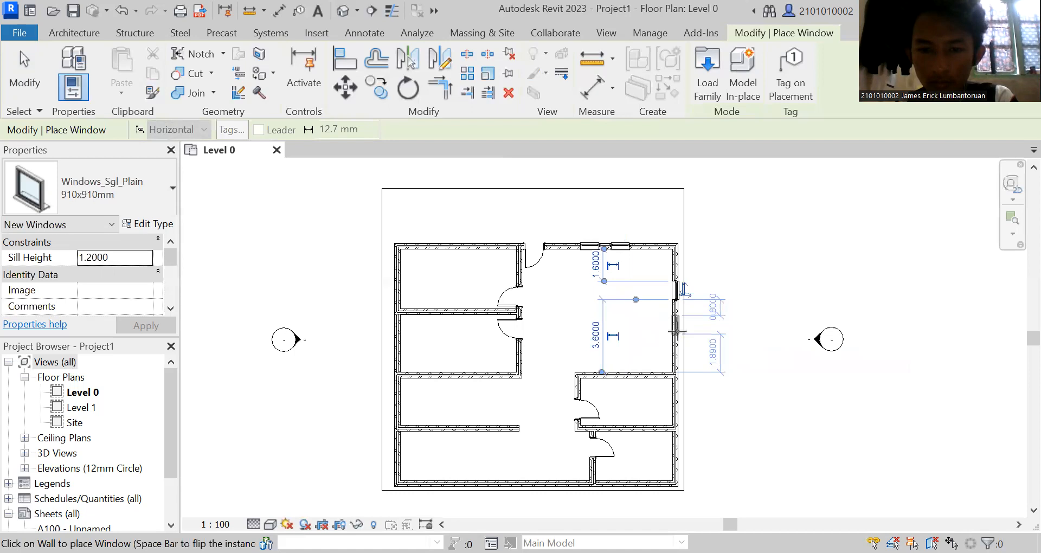
click(676, 326)
click(676, 404)
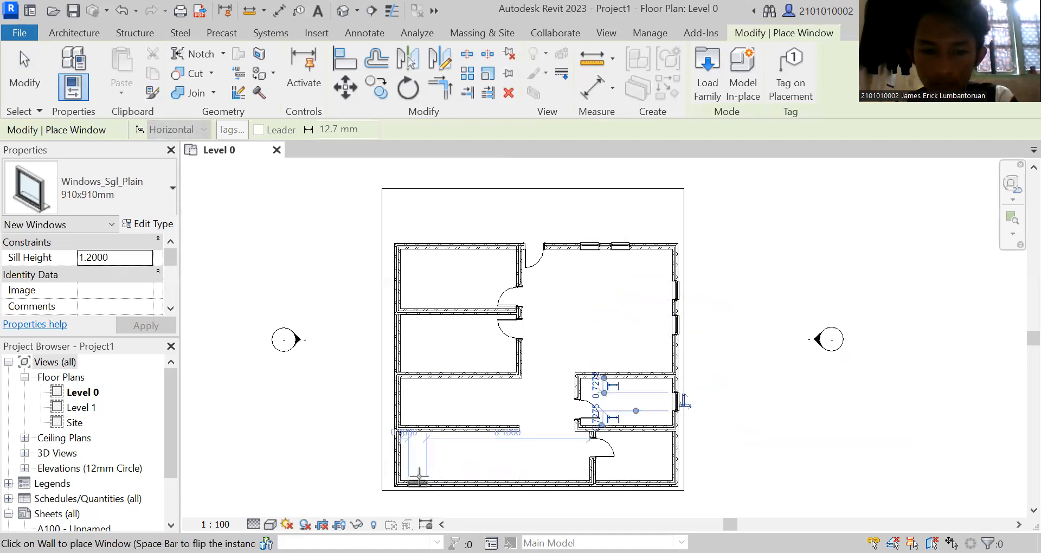
Place 910x910mm windows near the south wall's west end, in the second west room's outer wall, and two in the northwest room's north wall.
click(408, 423)
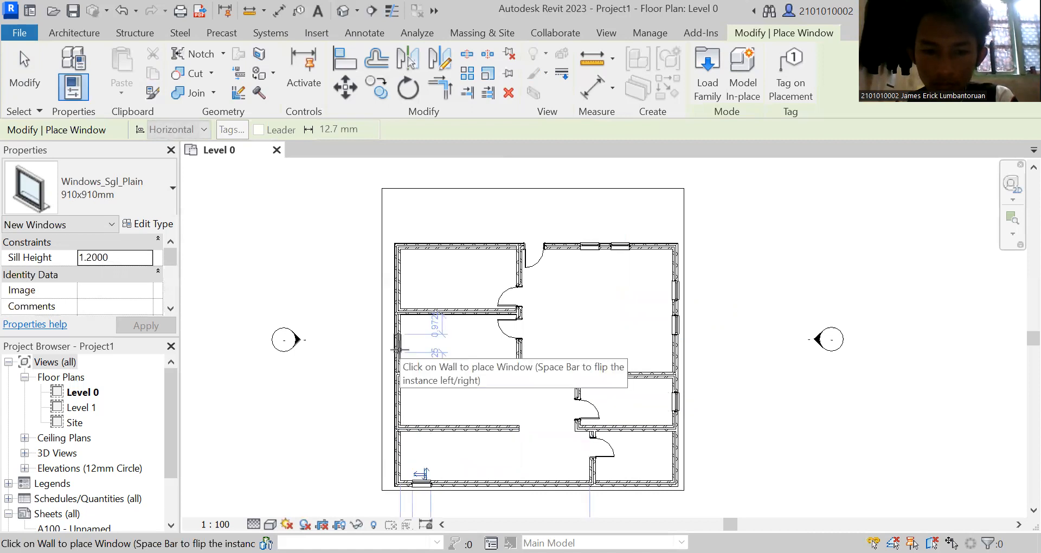
click(398, 342)
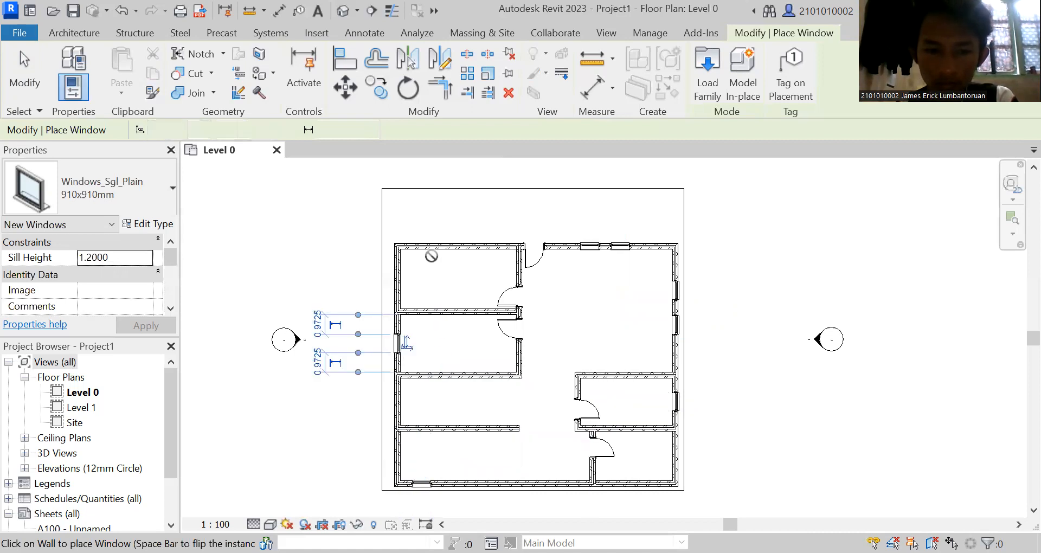
click(438, 244)
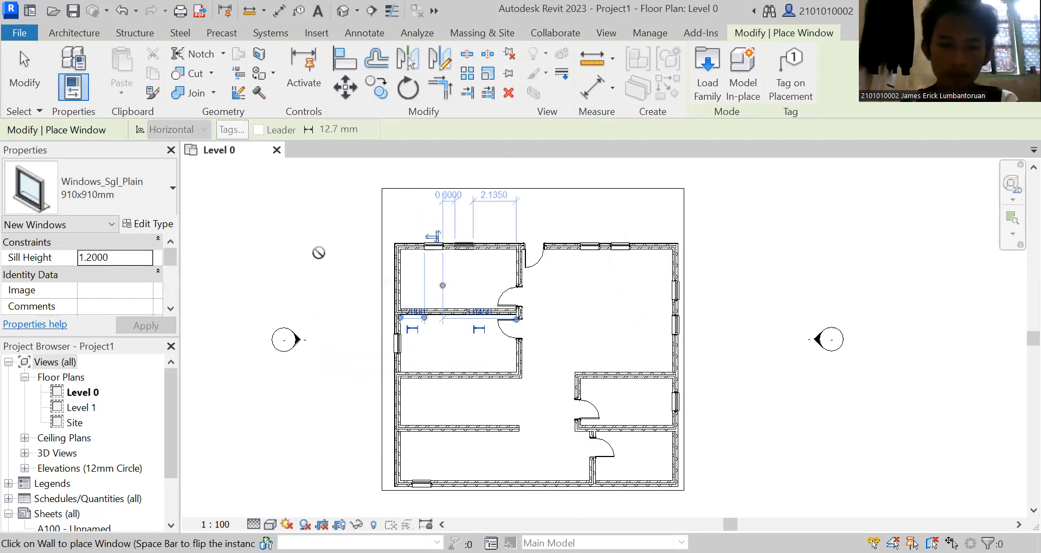
key(Escape)
key(Escape)
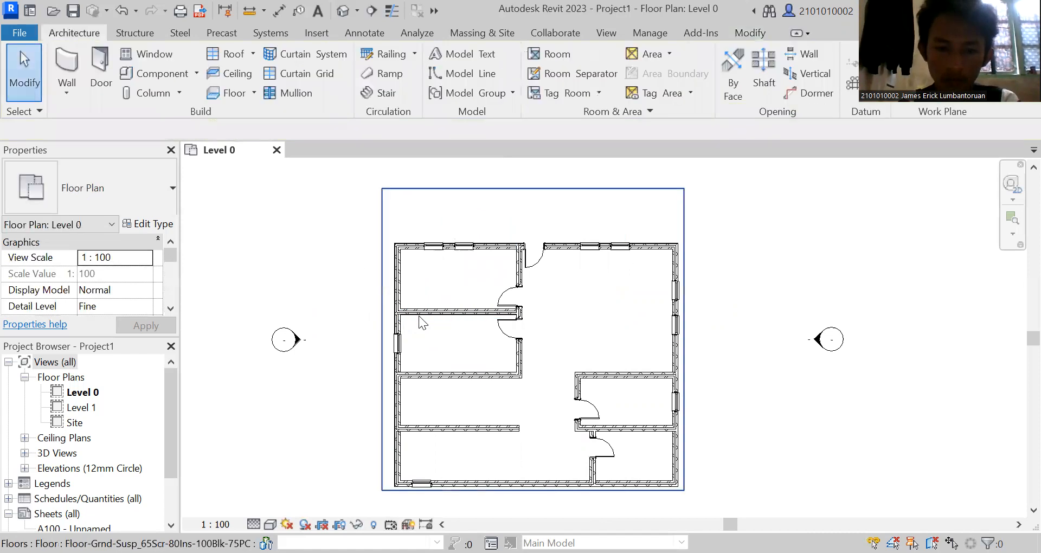
click(464, 246)
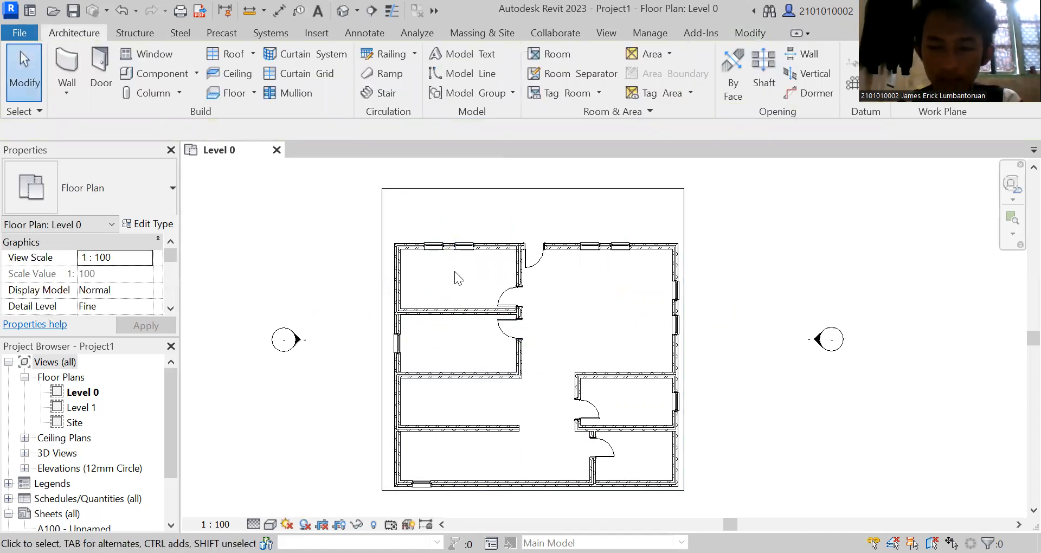
Examine the house's doors and windows from all sides in the default 3D view, ending on the back and right facades.
click(605, 33)
click(469, 66)
mouse_move(981, 219)
mouse_down()
mouse_move(930, 206)
mouse_move(836, 209)
mouse_up()
shift+middle_drag(836, 209, 746, 206)
shift+middle_drag(674, 206, 458, 187)
shift+middle_drag(383, 186, 291, 184)
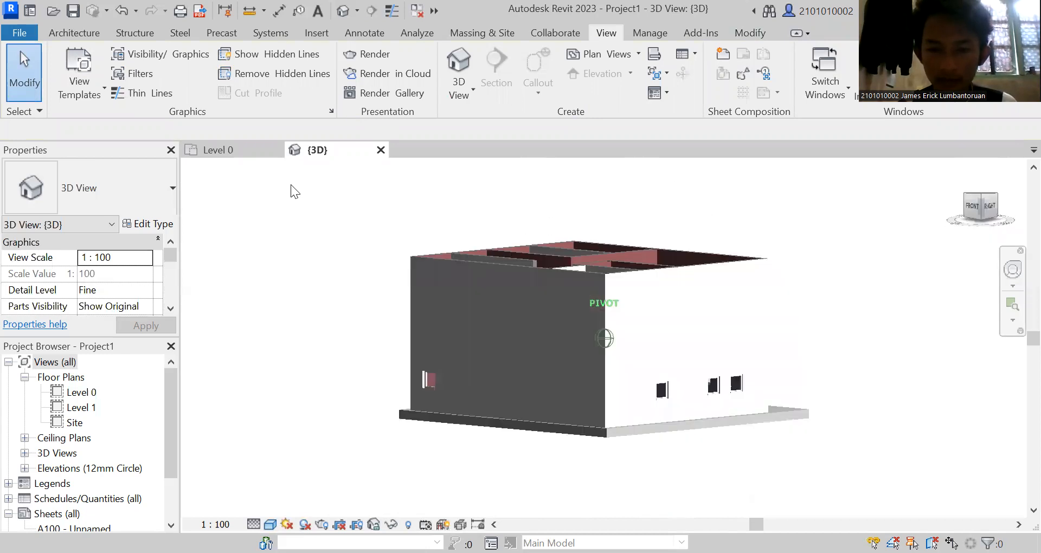
shift+middle_drag(225, 199, 189, 207)
click(995, 216)
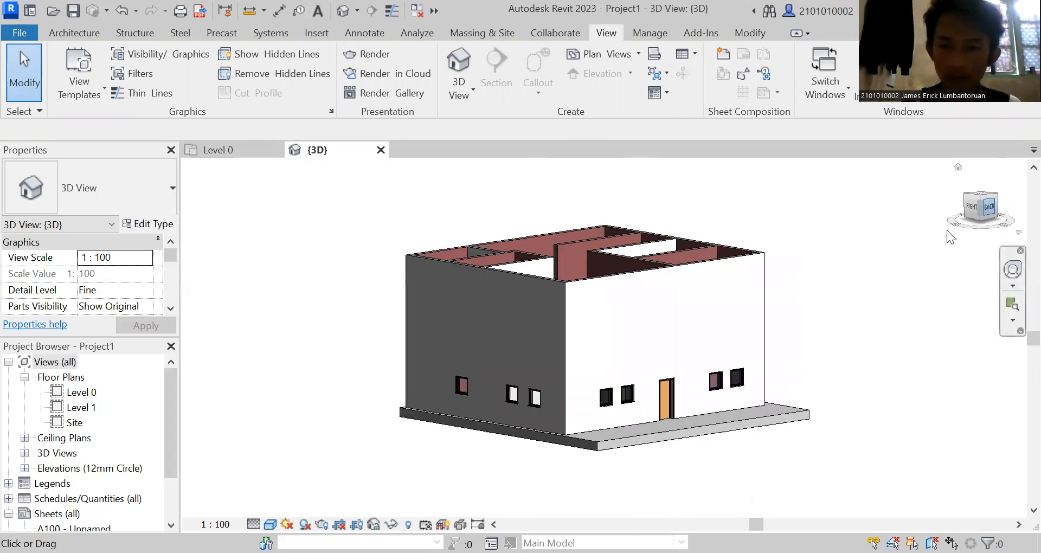
Place a tagged room in the northwest corner room of the Level 0 floor plan.
click(989, 208)
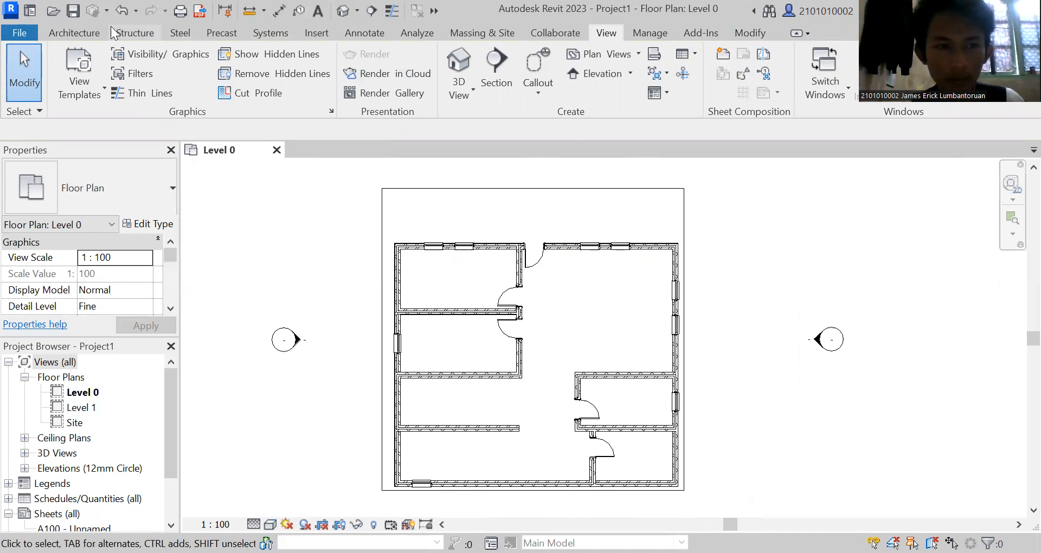
click(92, 32)
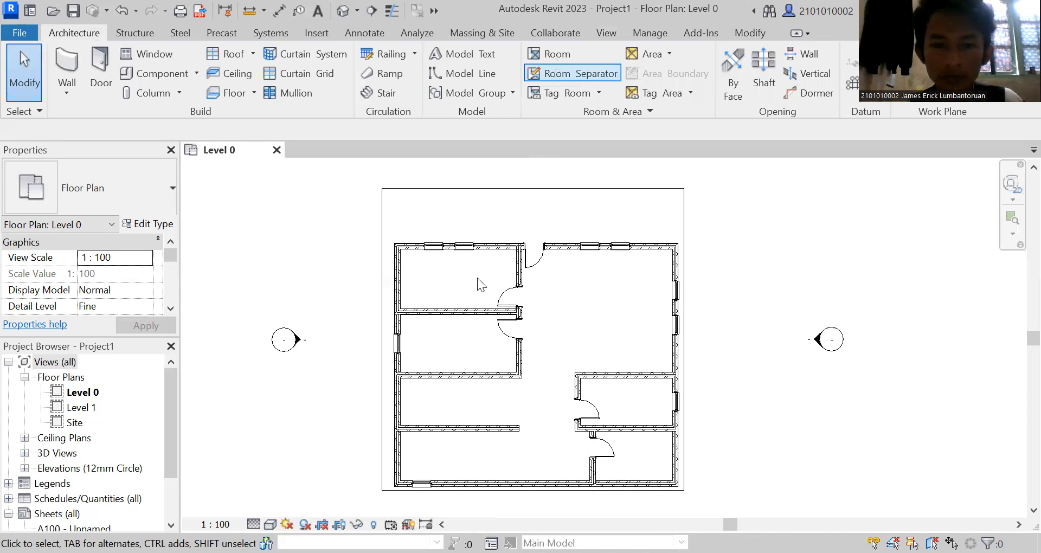
key(r)
key(m)
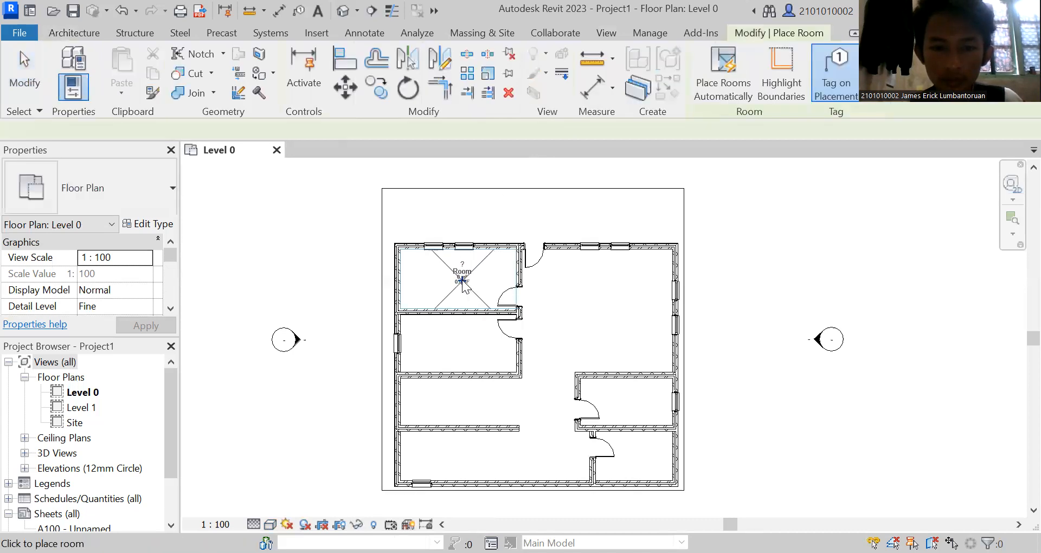
scroll(458, 280, up, 5)
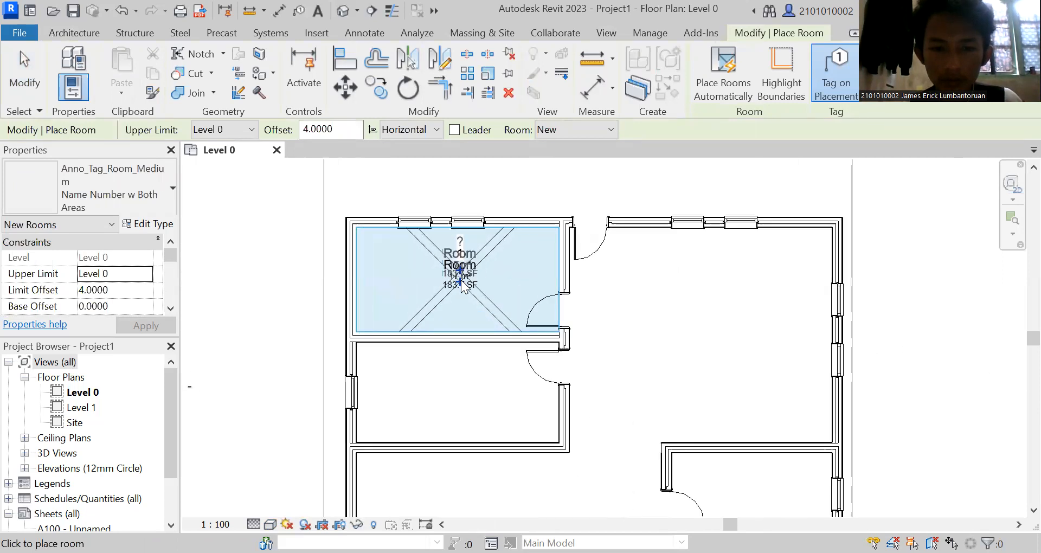
right_click(405, 290)
click(419, 295)
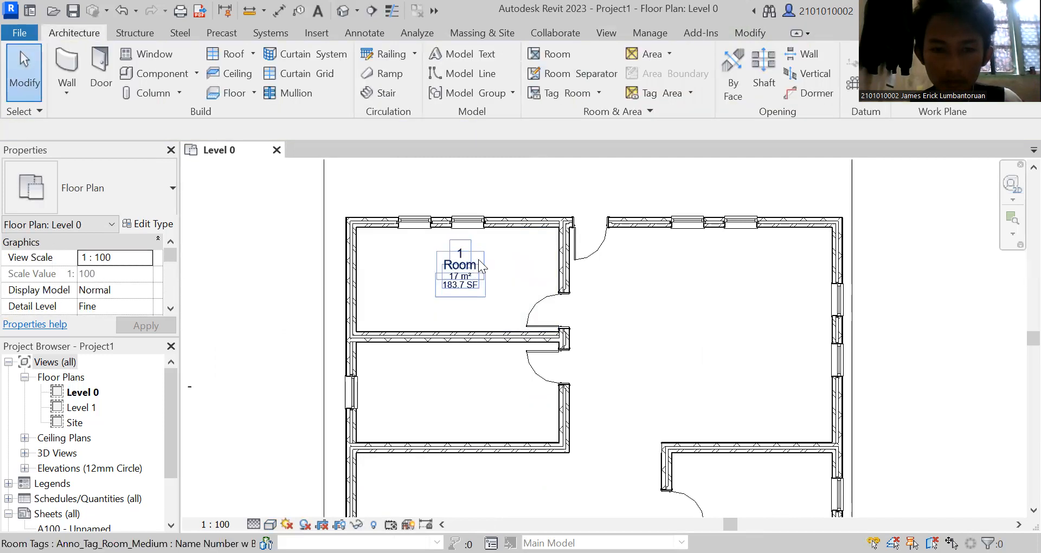
Rename the northwest corner room as Kamar 1 in its room tag.
click(481, 265)
click(480, 261)
text(Kamr)
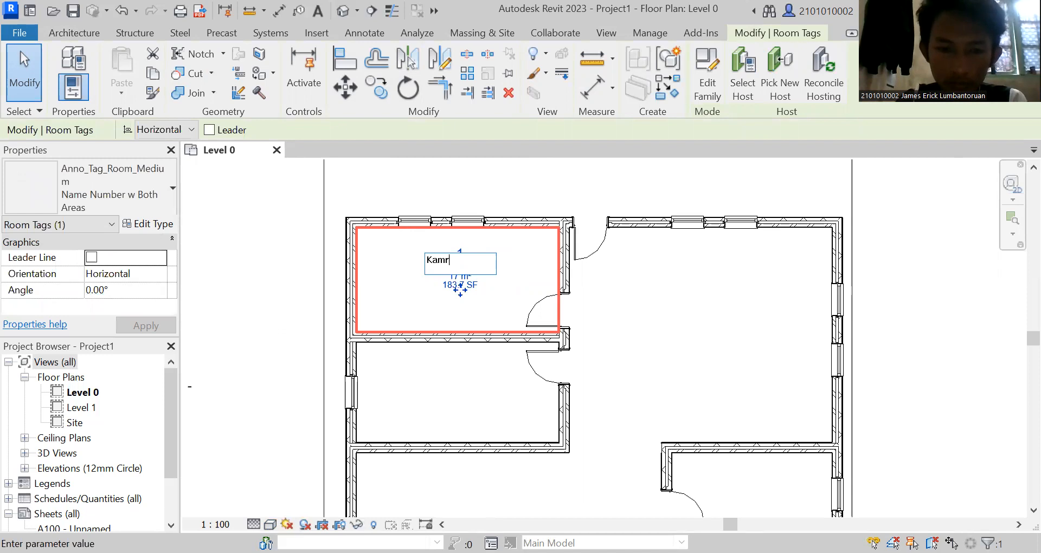
key(BackSpace)
text(a)
text(r 1)
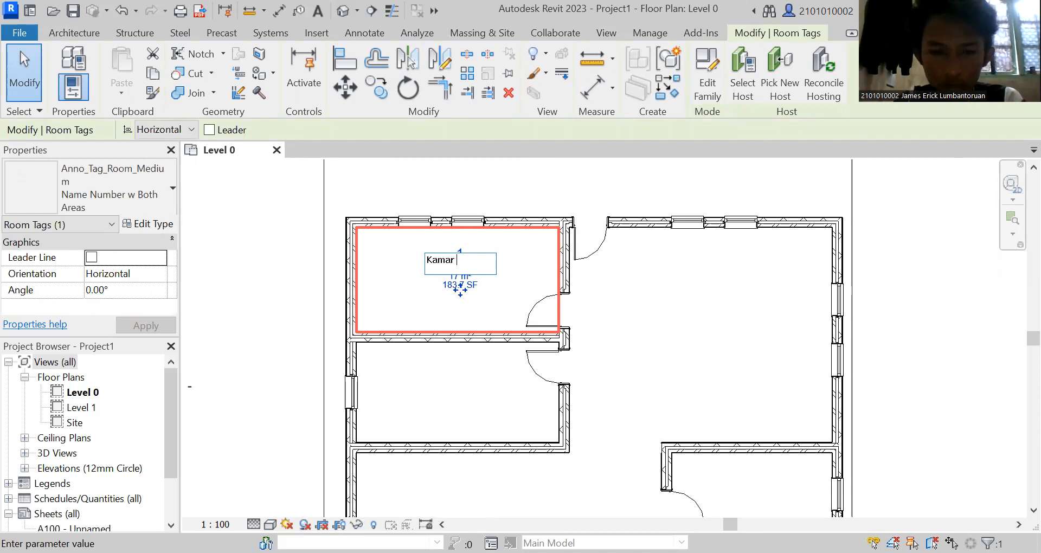
key(Return)
click(607, 317)
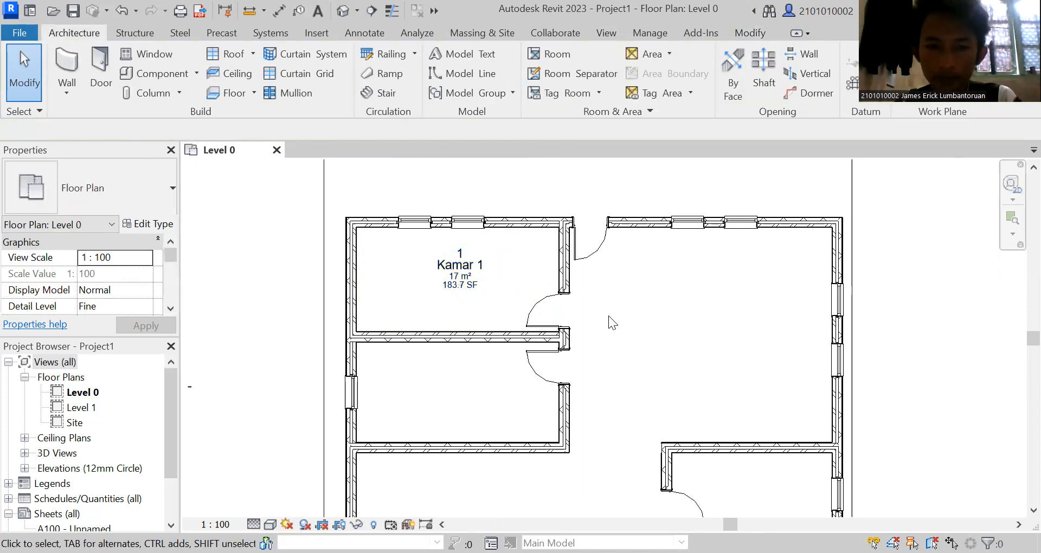
Place a tagged room in the west room directly south of Kamar 1.
click(537, 61)
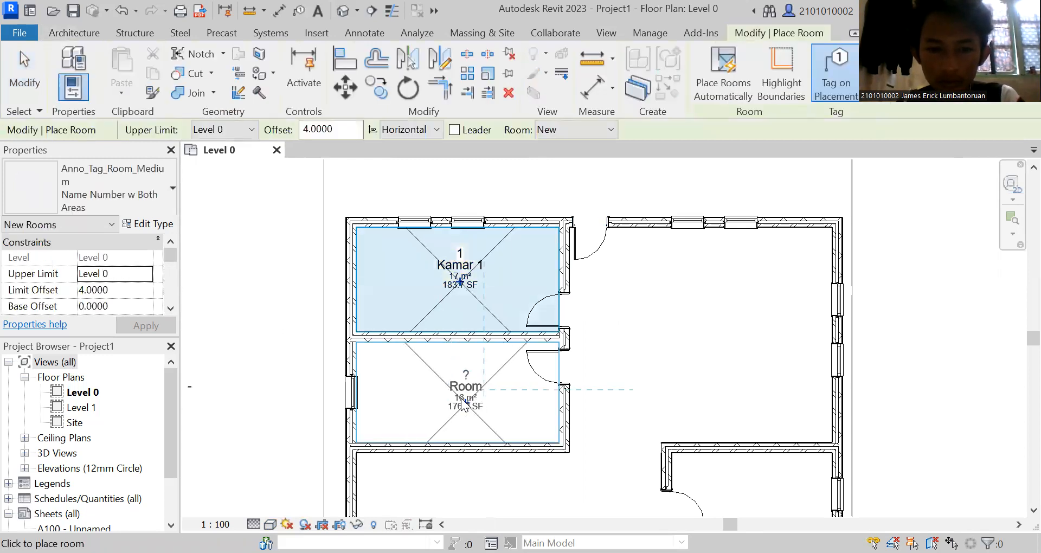
click(459, 391)
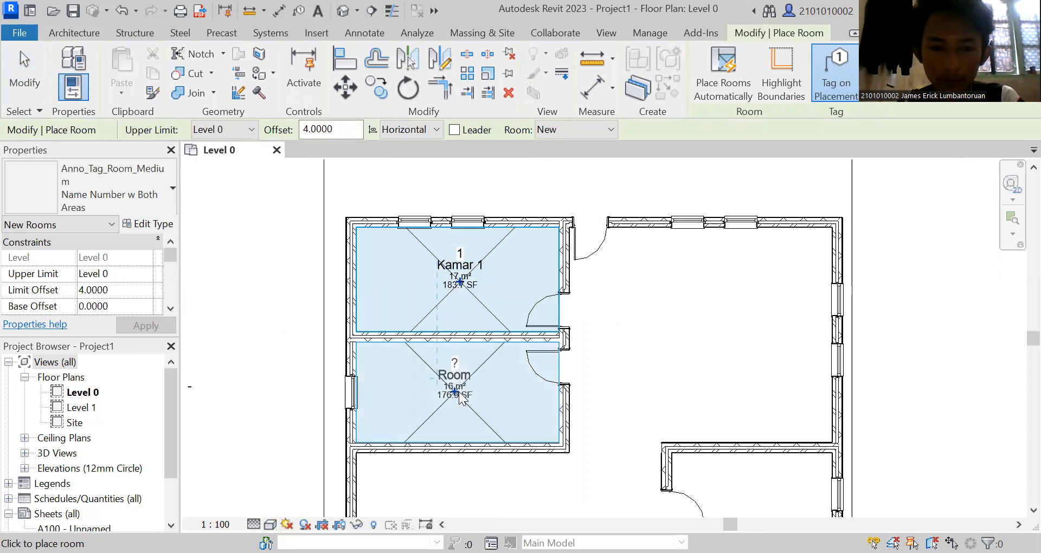
right_click(281, 375)
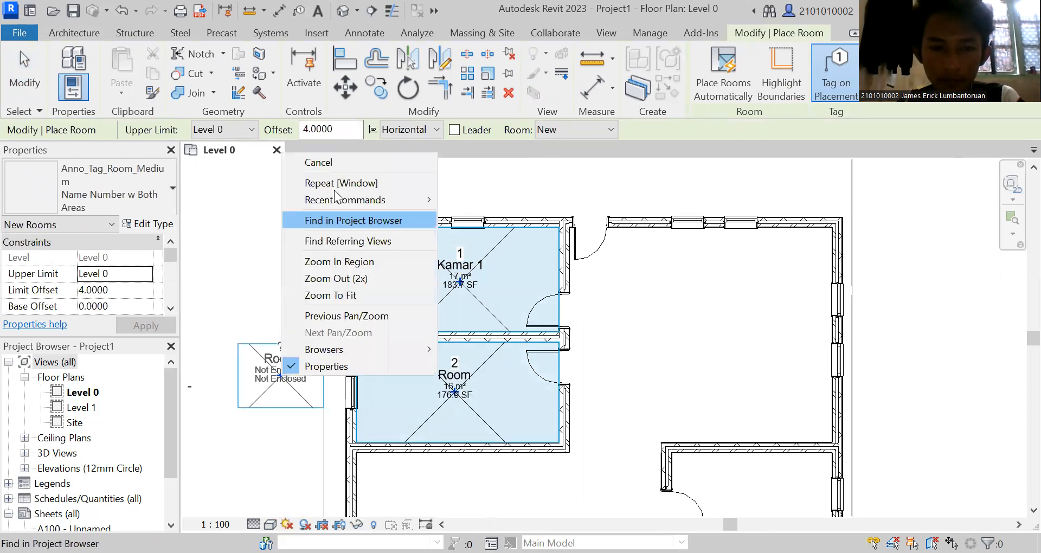
Rename the room south of Kamar 1 as Kamar 2.
double_click(476, 374)
key(BackSpace)
text(Kamar 2)
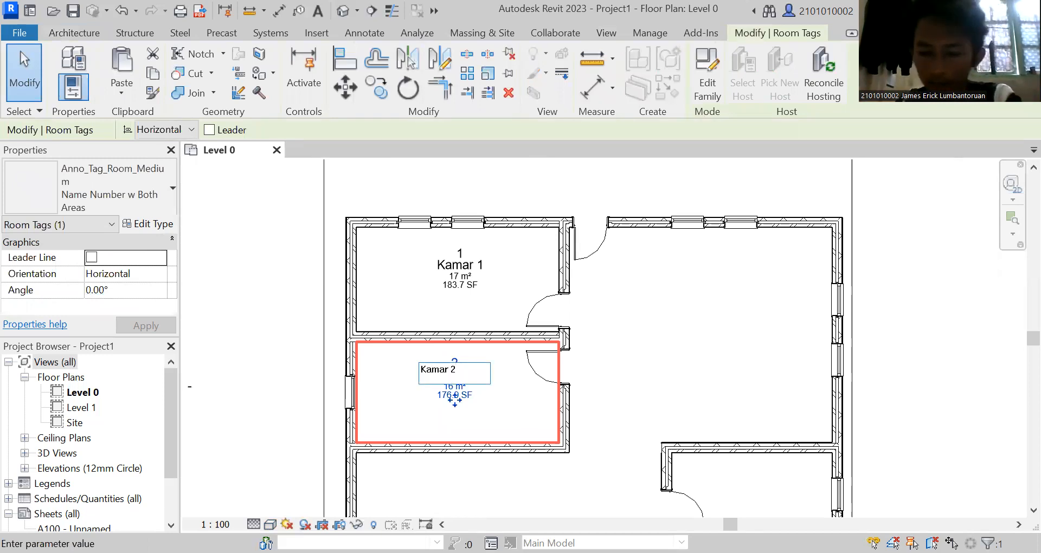
key(Return)
click(772, 355)
Draw a room separation line across the hall opening, from the east partition's corner to the southeast corner of Kamar 2.
scroll(773, 356, down, 2)
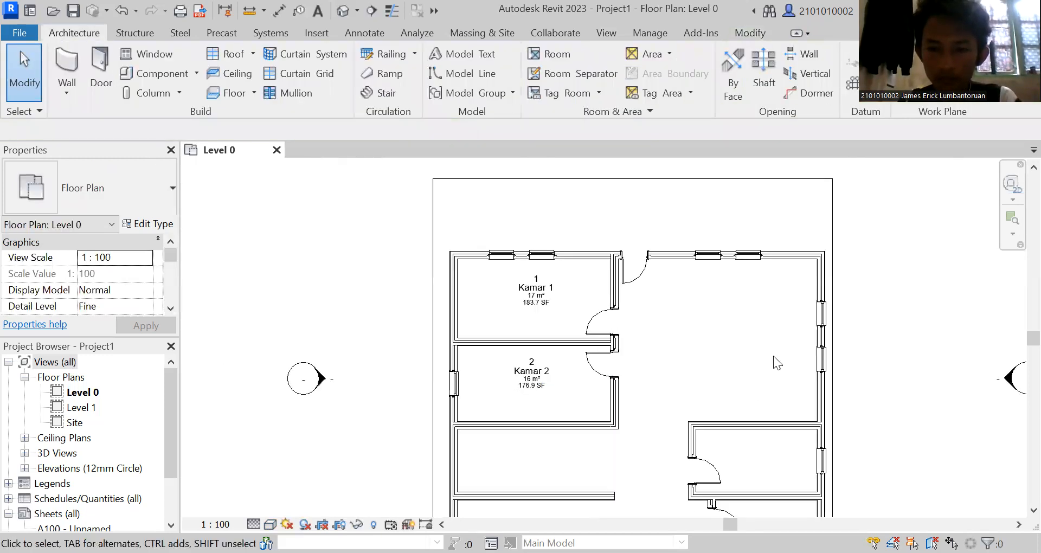
drag(1033, 341, 1033, 357)
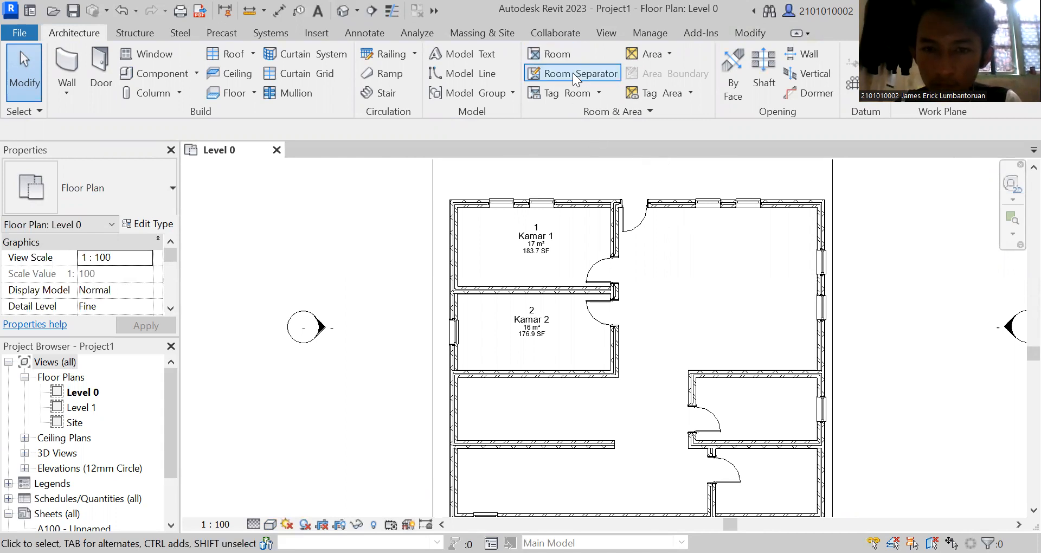
key(r)
key(s)
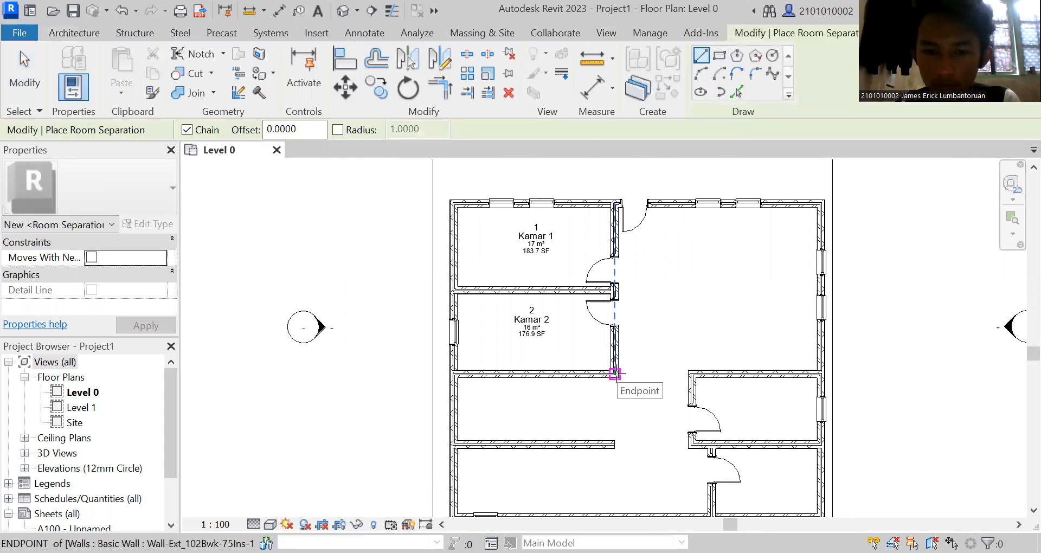
click(685, 371)
click(614, 374)
key(Escape)
Add room separation lines across the hall's south end and across the open east end of the third west room.
click(614, 445)
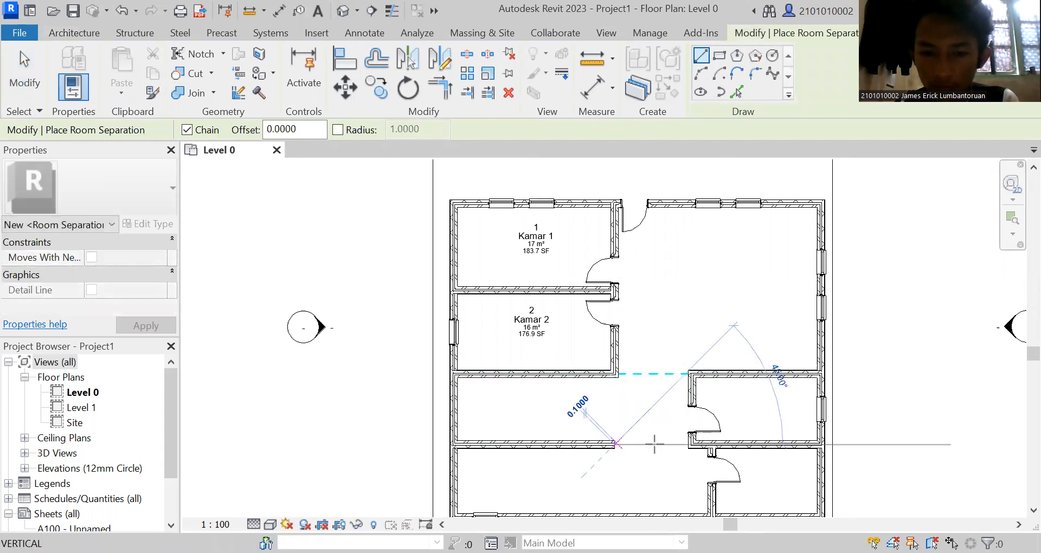
click(686, 444)
key(Escape)
click(615, 444)
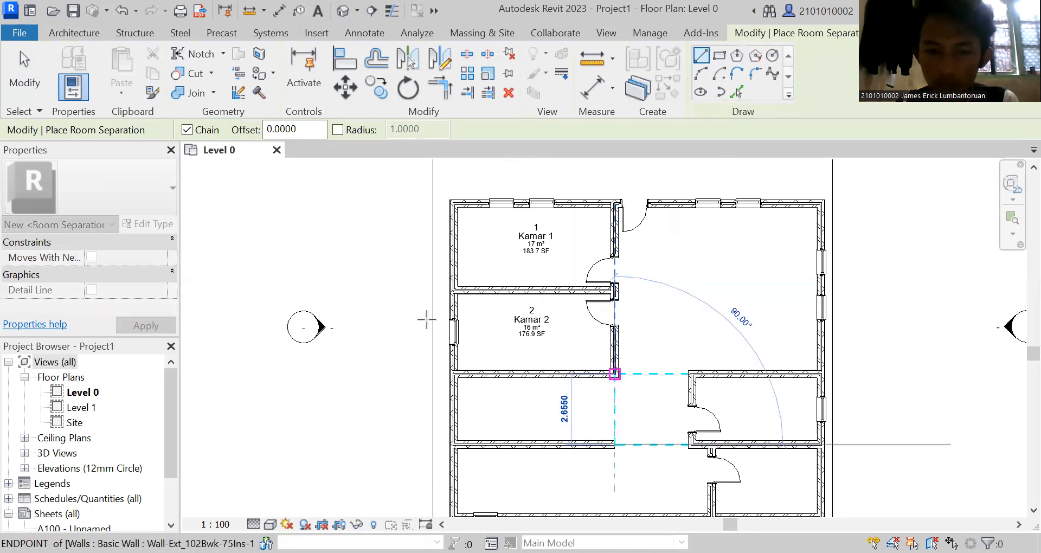
key(Escape)
right_click(373, 252)
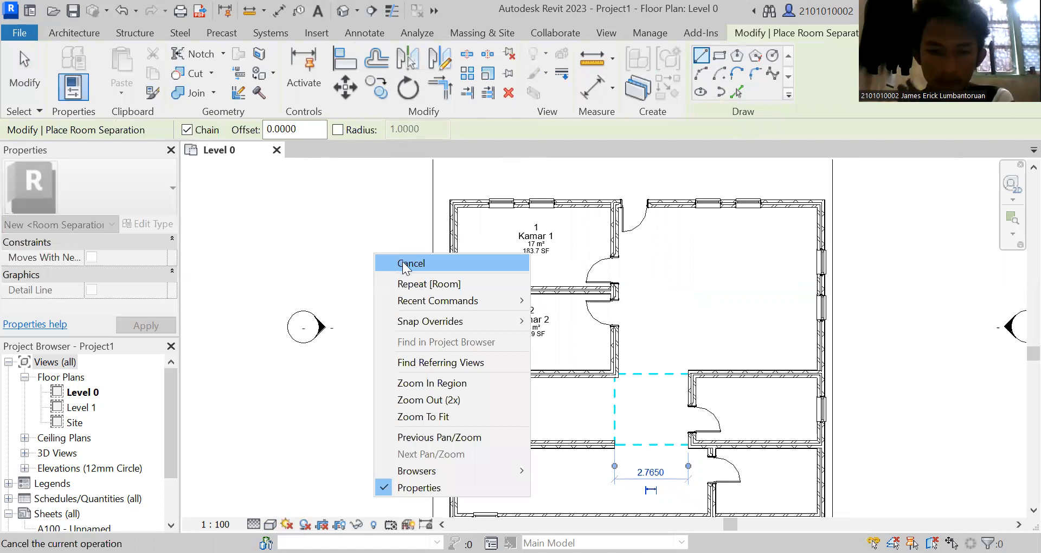
click(408, 267)
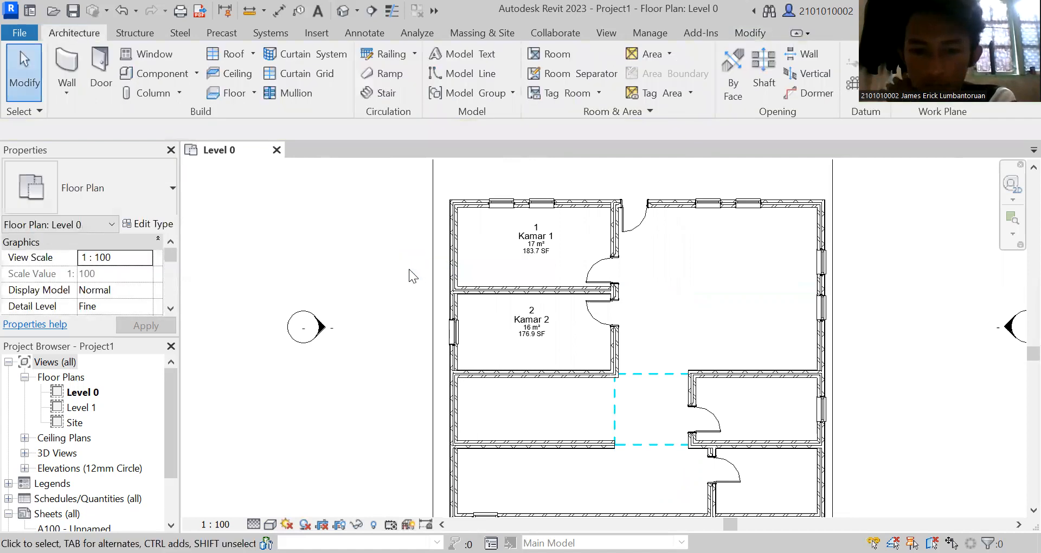
Place a tagged room in the west space directly south of Kamar 2.
click(565, 60)
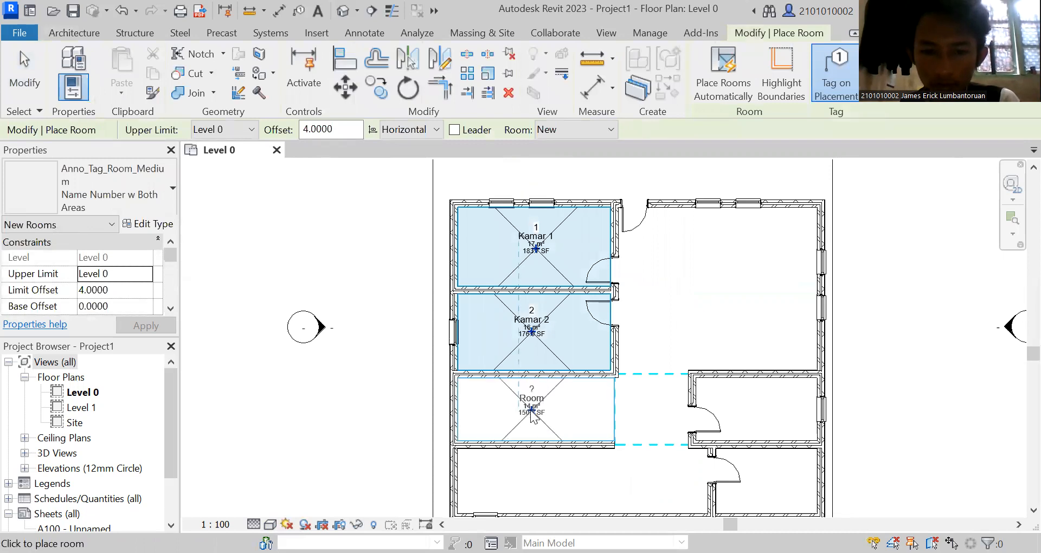
click(532, 415)
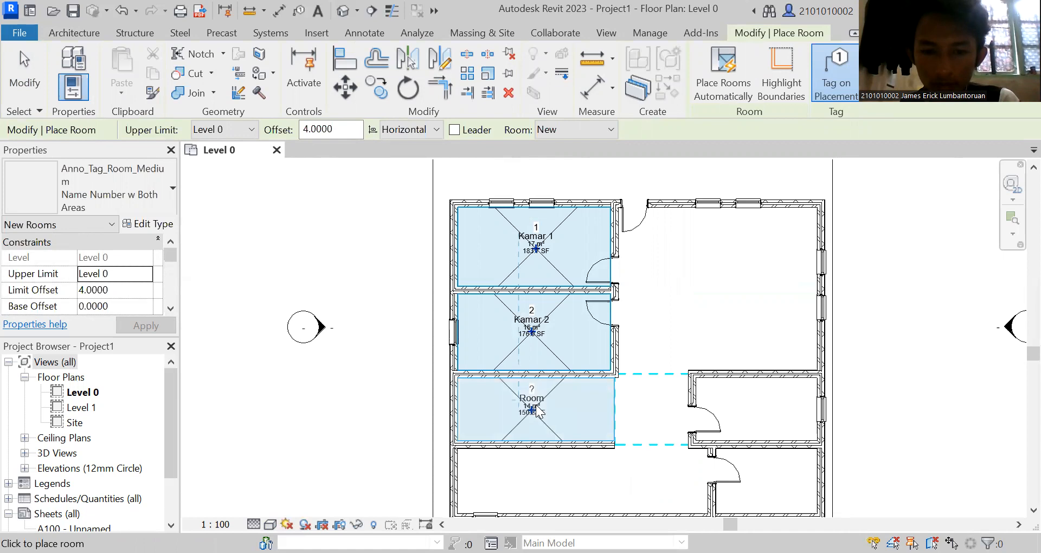
right_click(537, 412)
click(586, 194)
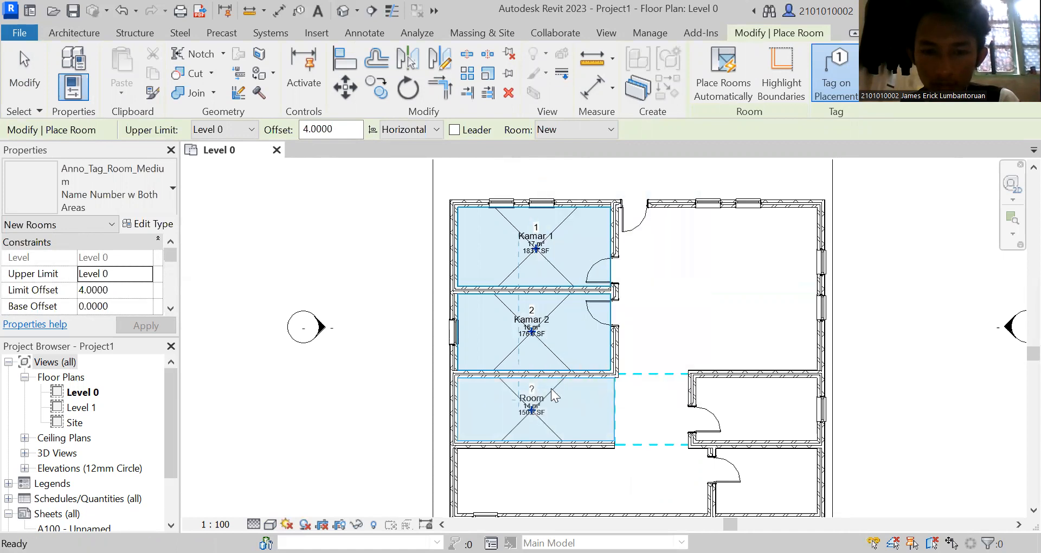
Rename the room south of Kamar 2 as Ruang Makan.
click(542, 395)
click(542, 395)
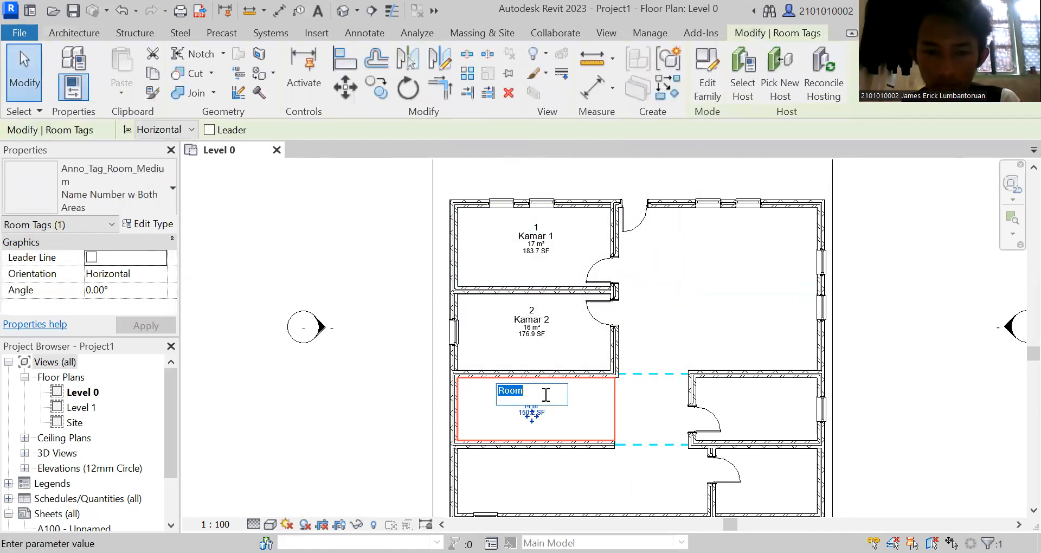
key(BackSpace)
text(Ruang Makan)
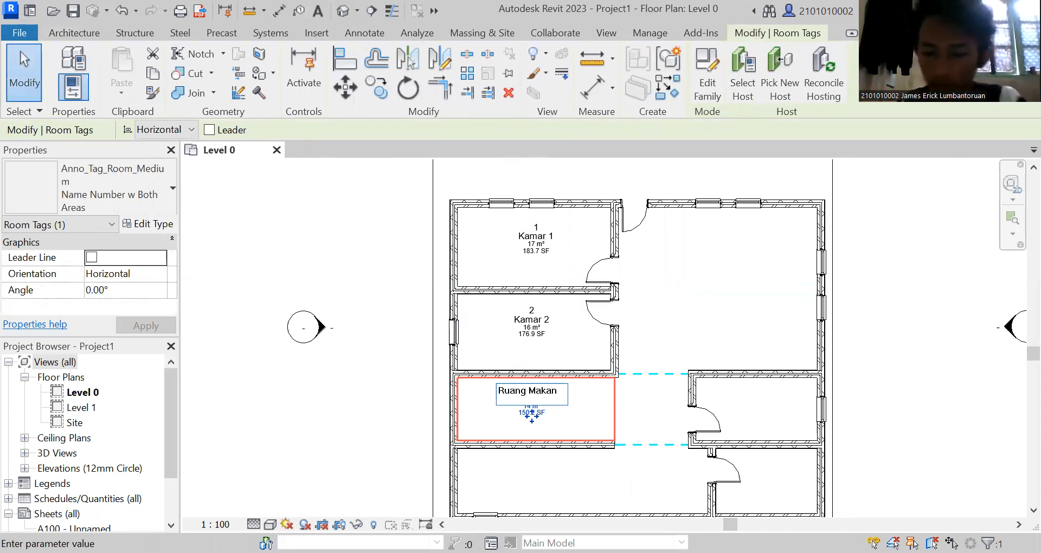
click(664, 315)
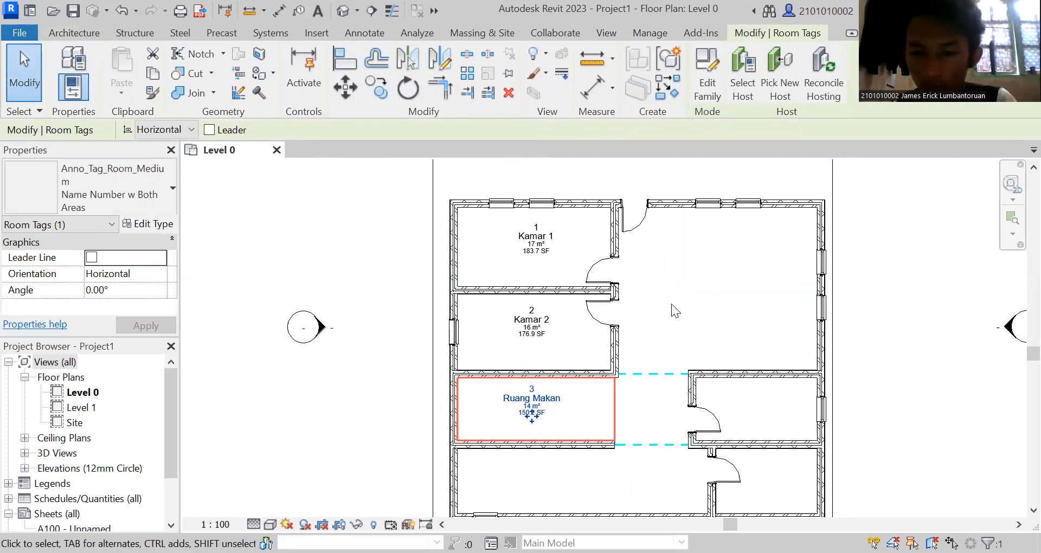
click(685, 300)
Place tagged rooms in the southwest room, the southeast corner room, the small east room and the large northeast room.
click(548, 56)
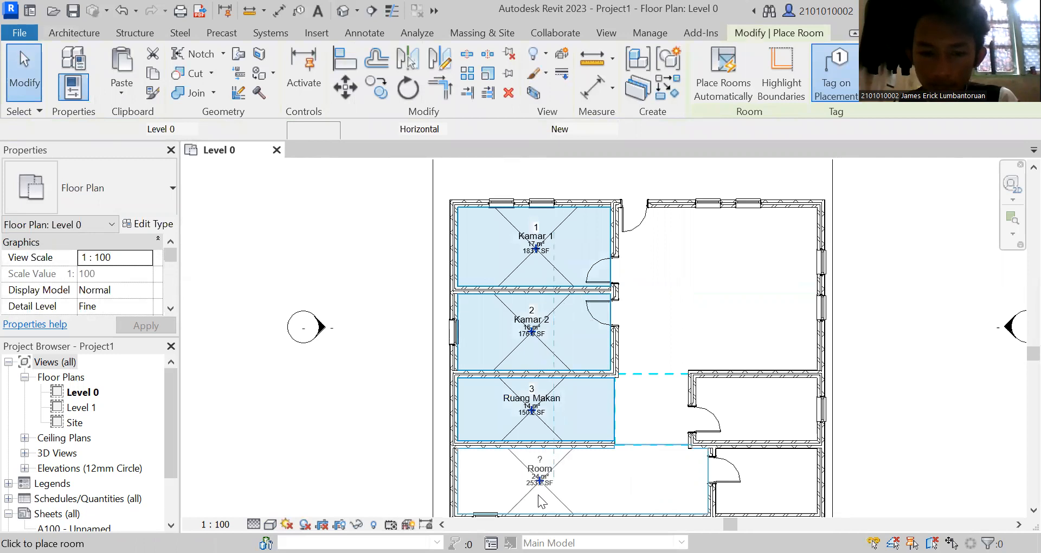
click(540, 484)
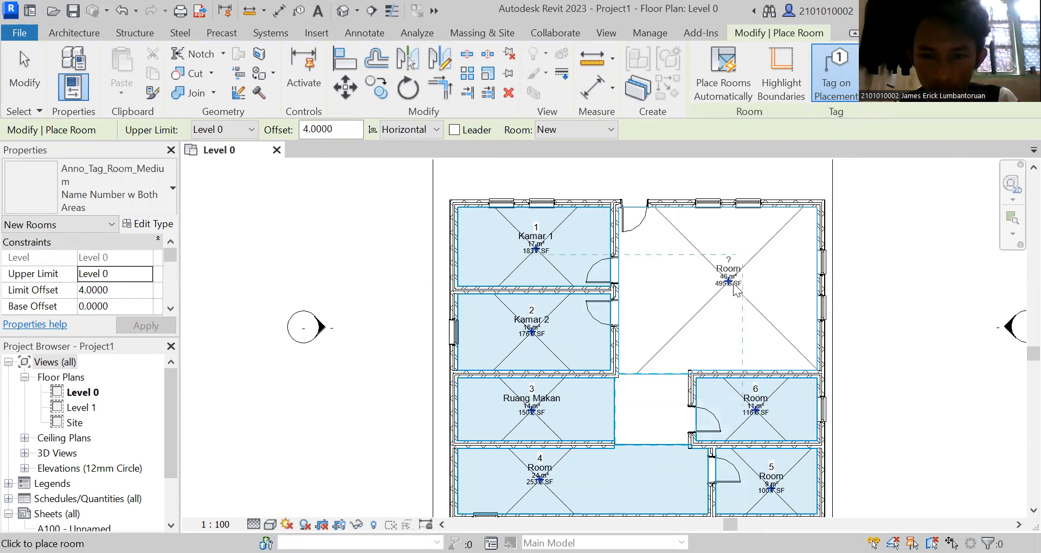
click(734, 288)
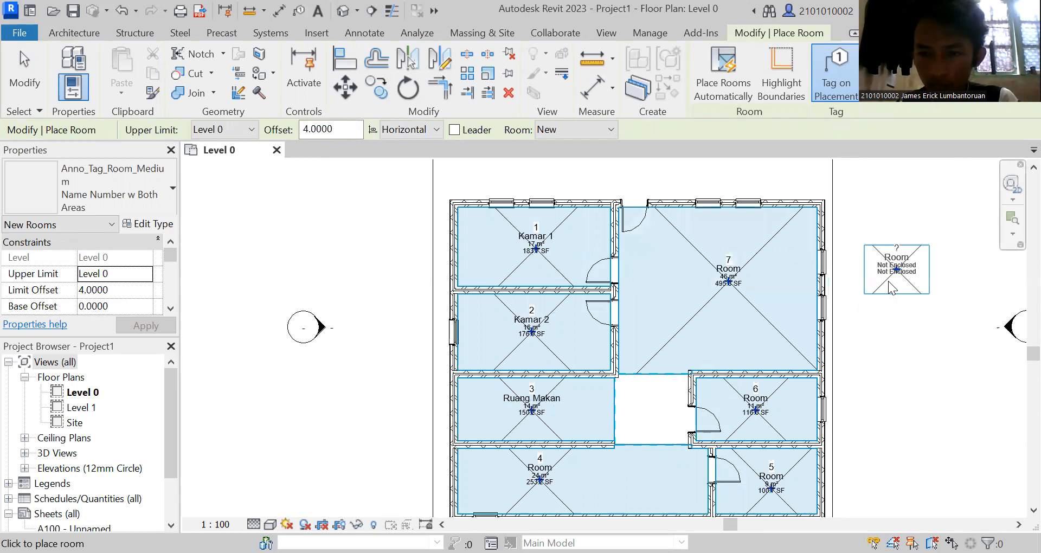
key(Escape)
key(Escape)
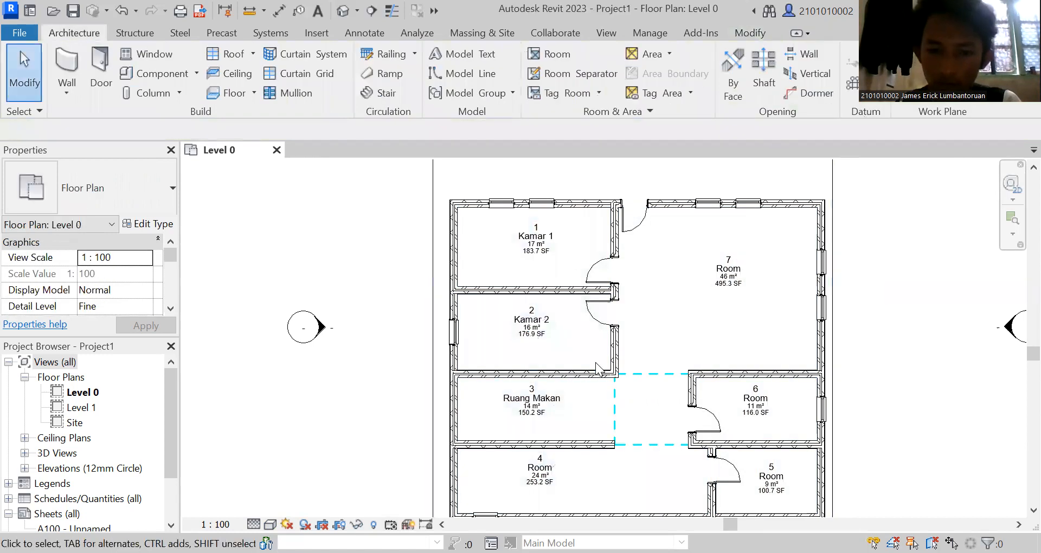
Rename the southwest room as Dapur.
click(554, 475)
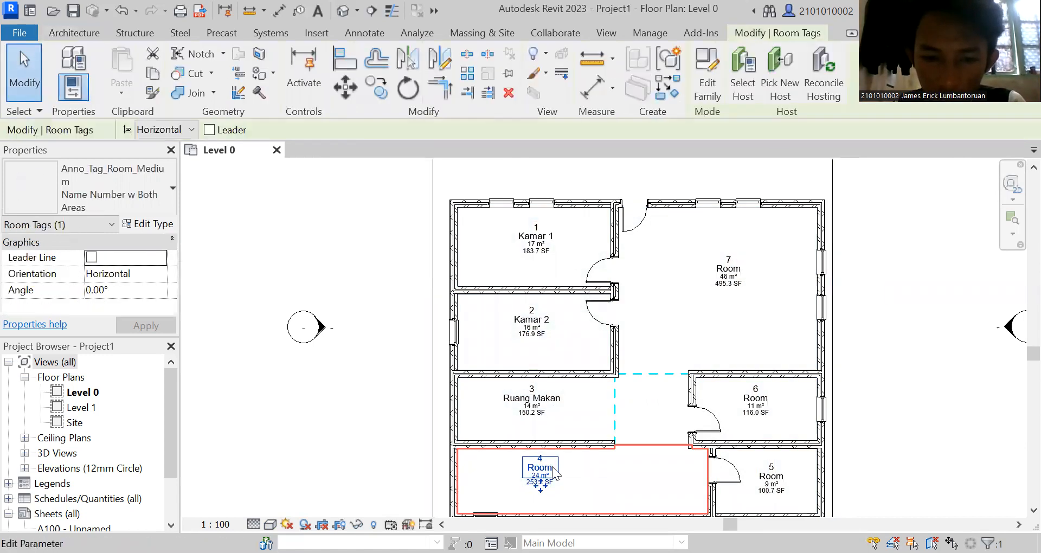
click(554, 469)
text(D)
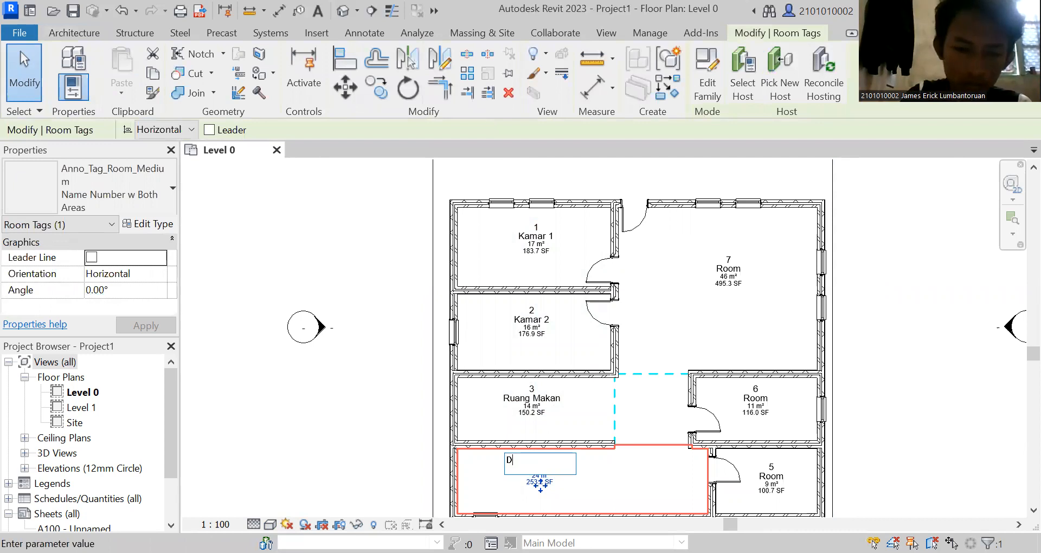
text(a)
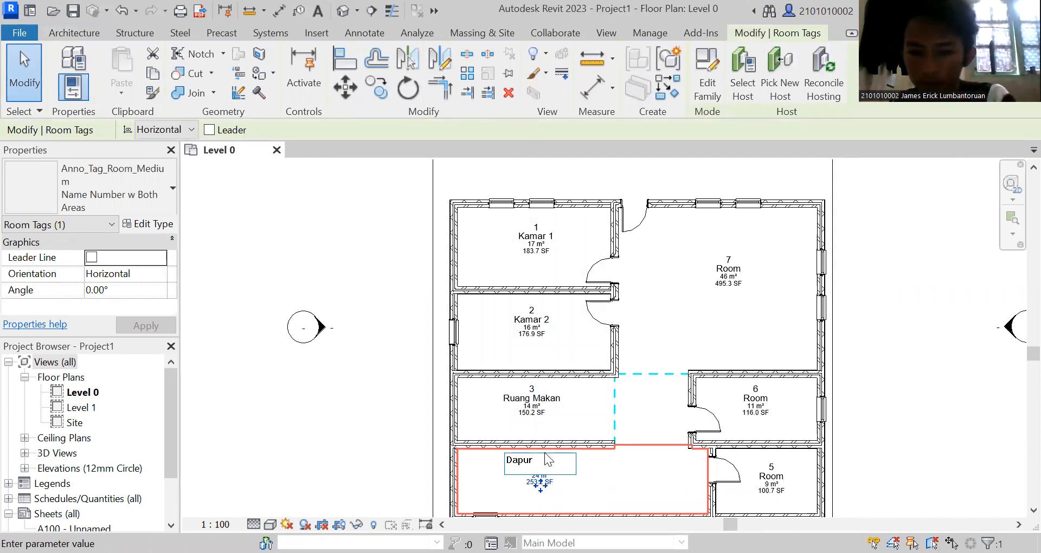
text(pur)
key(Return)
Rename the southeast corner room as Kamar Mandi.
click(782, 480)
click(781, 477)
double_click(781, 474)
key(BackSpace)
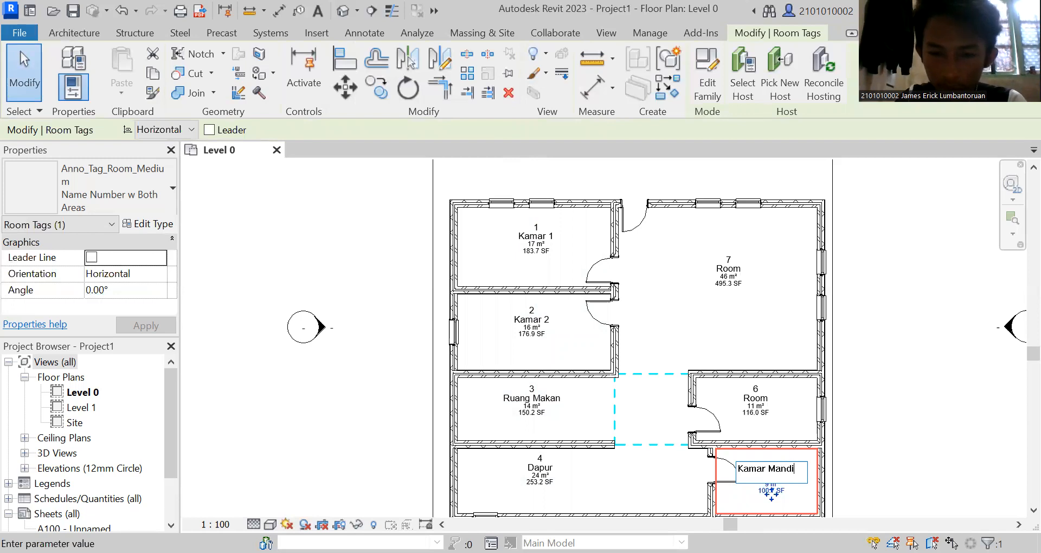
key(Return)
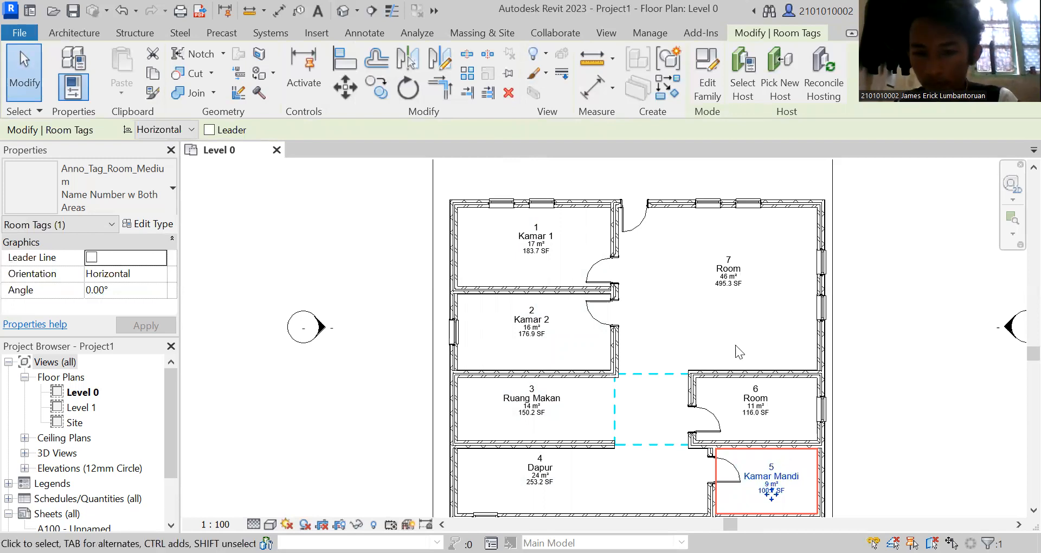
Rename the small east room directly above Kamar Mandi as Kamar 3.
click(766, 395)
click(766, 396)
double_click(745, 395)
key(BackSpace)
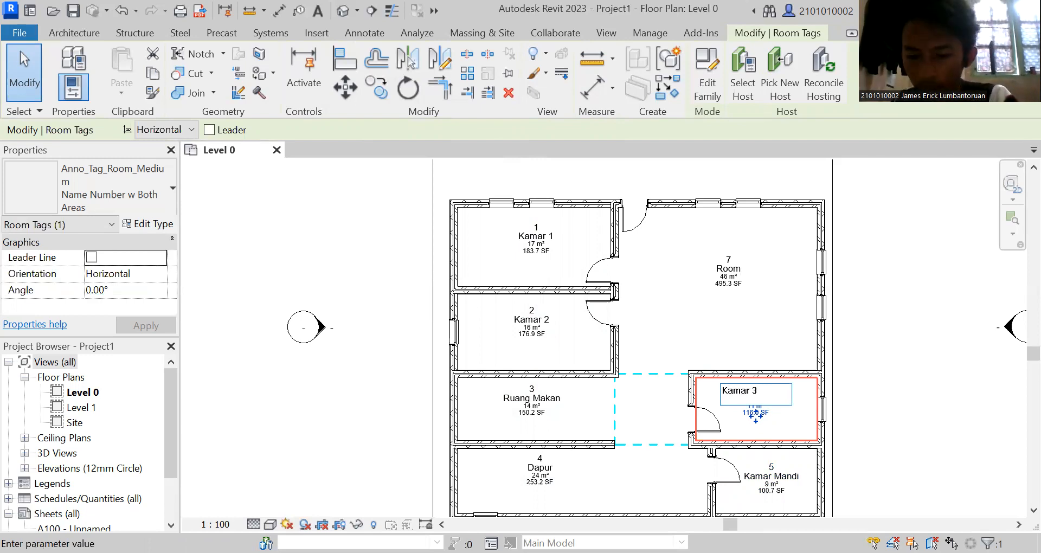
key(Return)
click(860, 300)
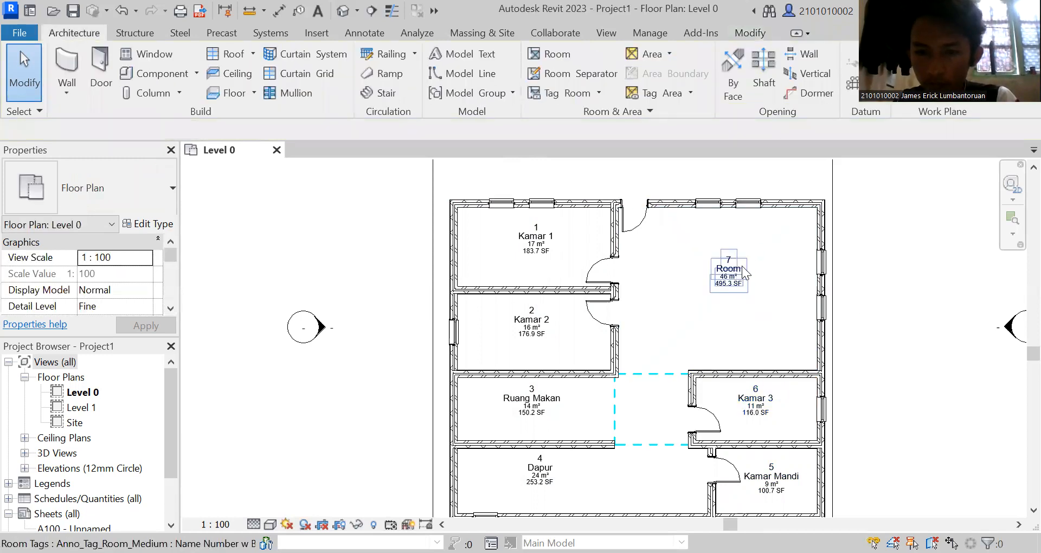
Rename the large northeast room as Ruang Tamu.
double_click(728, 269)
key(BackSpace)
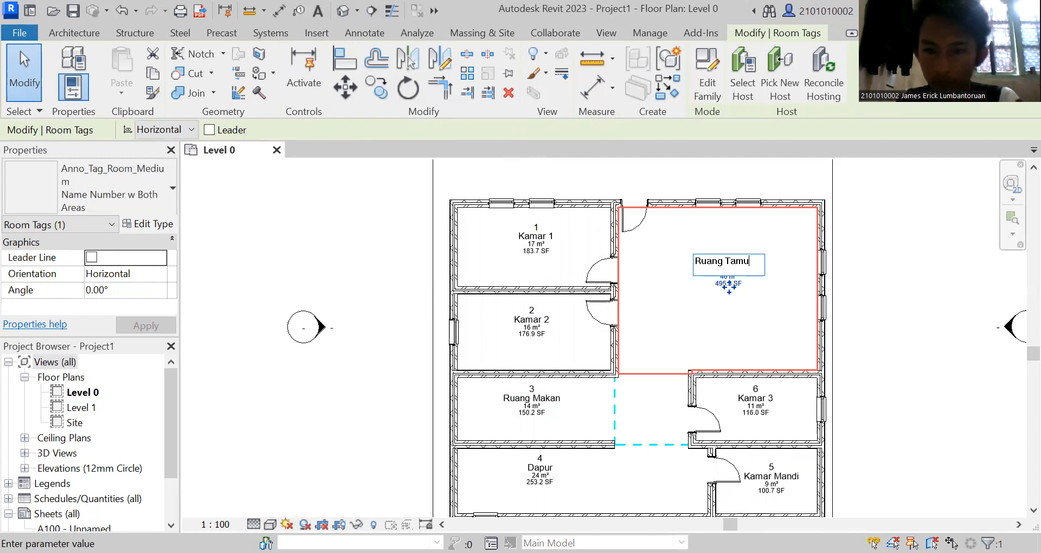
key(Return)
click(897, 258)
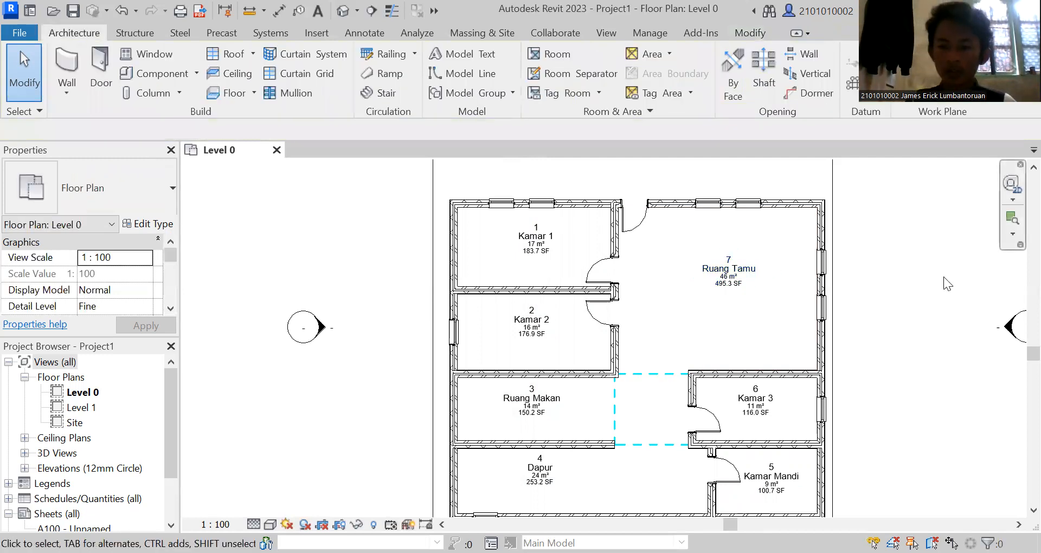
Open the default 3D view and examine the house from the back and from an angle above its open top.
scroll(896, 260, down, 2)
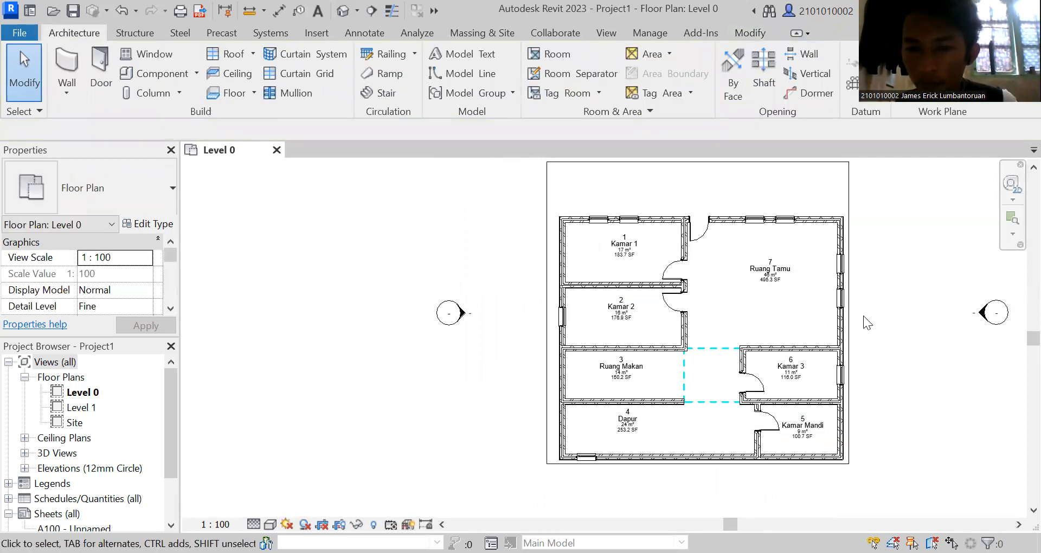
scroll(839, 324, up, 1)
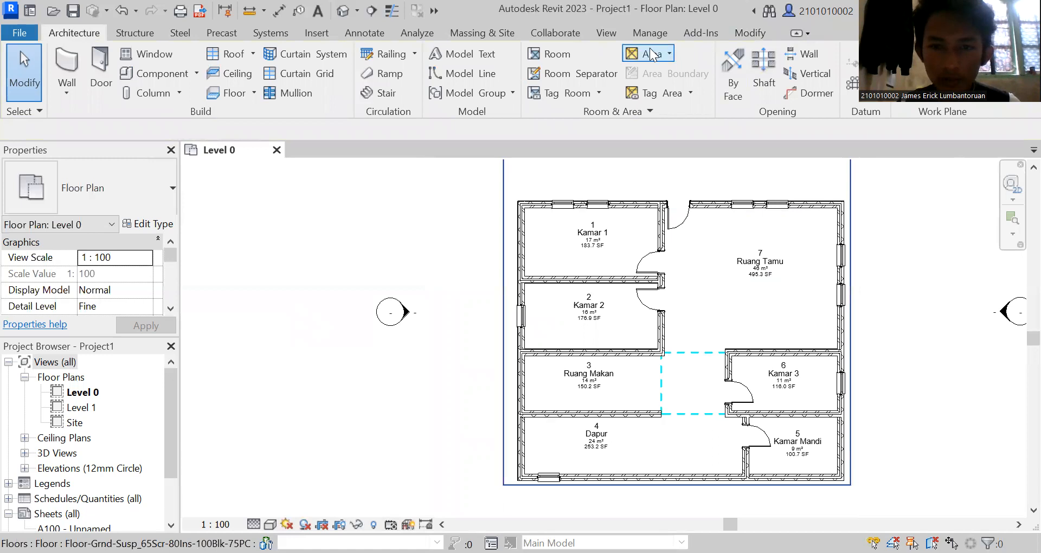
click(606, 33)
click(460, 68)
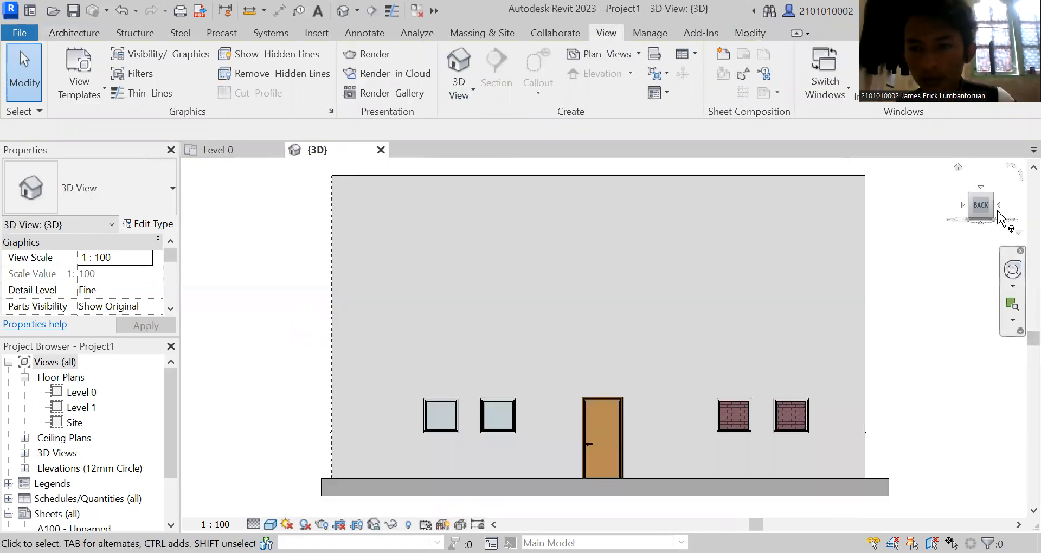
drag(983, 207, 955, 230)
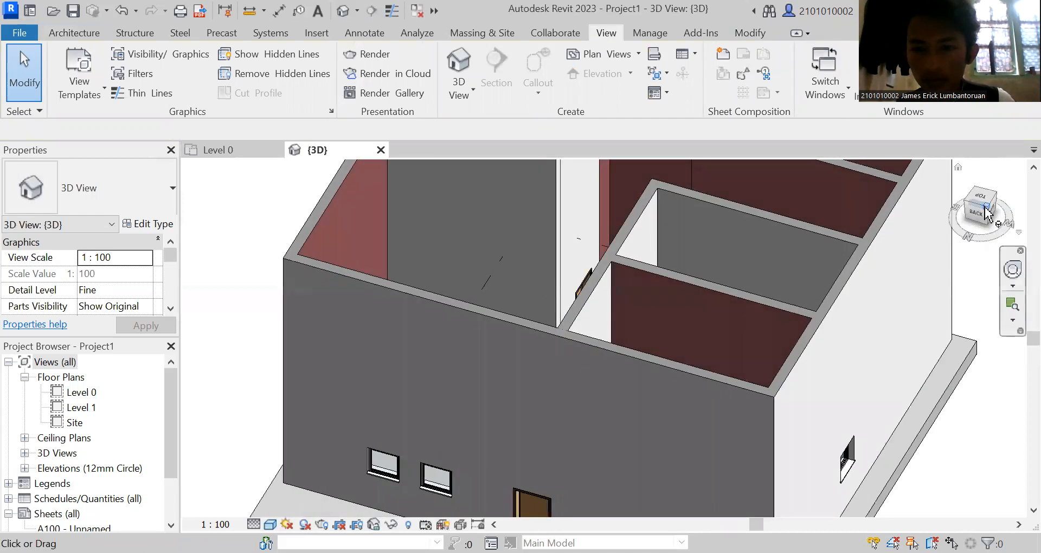
click(988, 214)
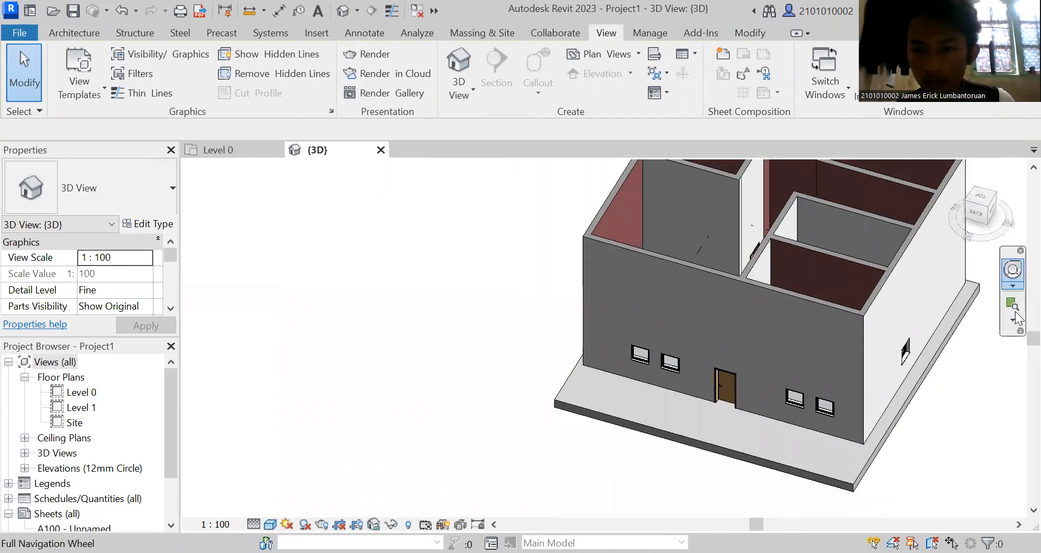
click(1012, 304)
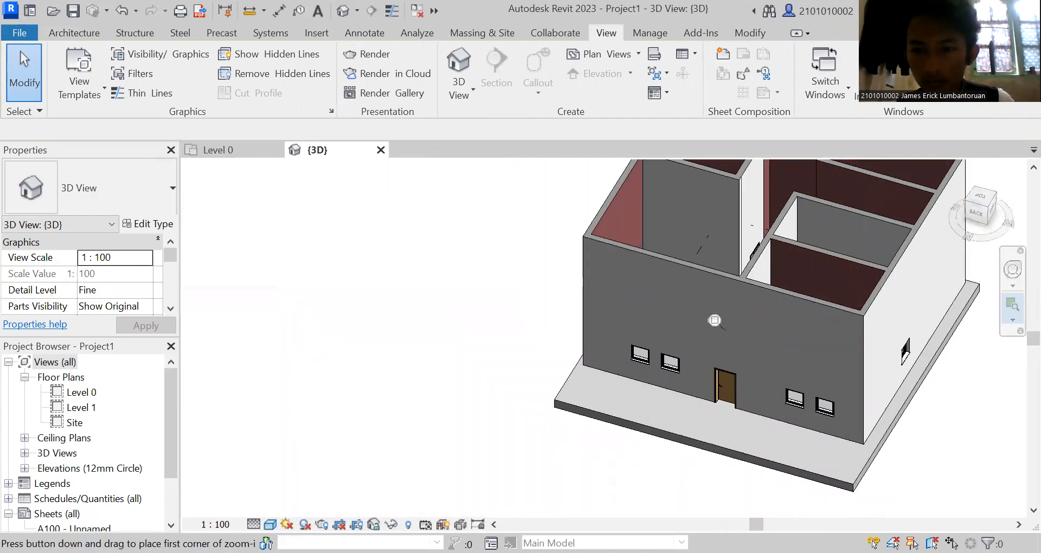
drag(714, 320, 766, 269)
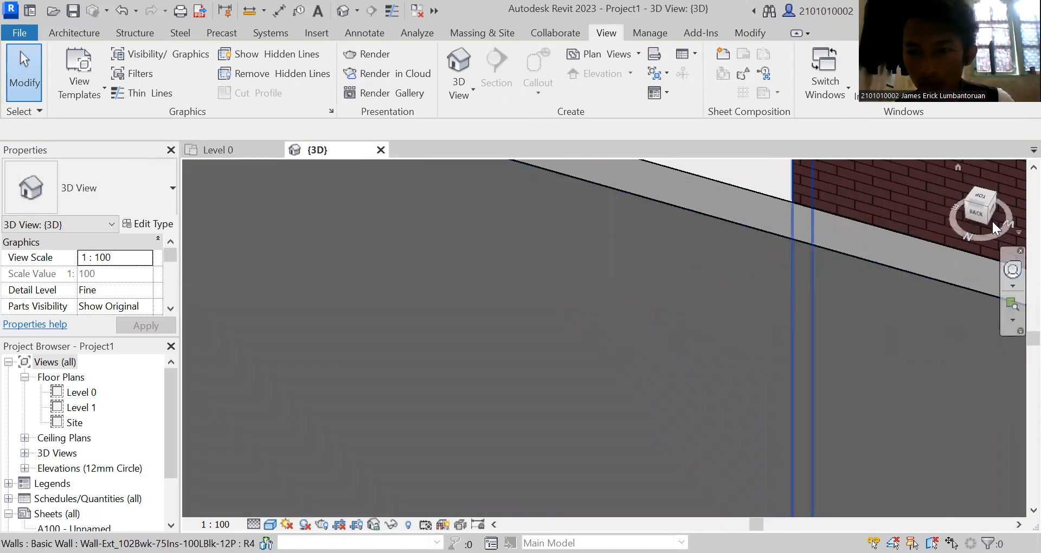
scroll(955, 236, down, 5)
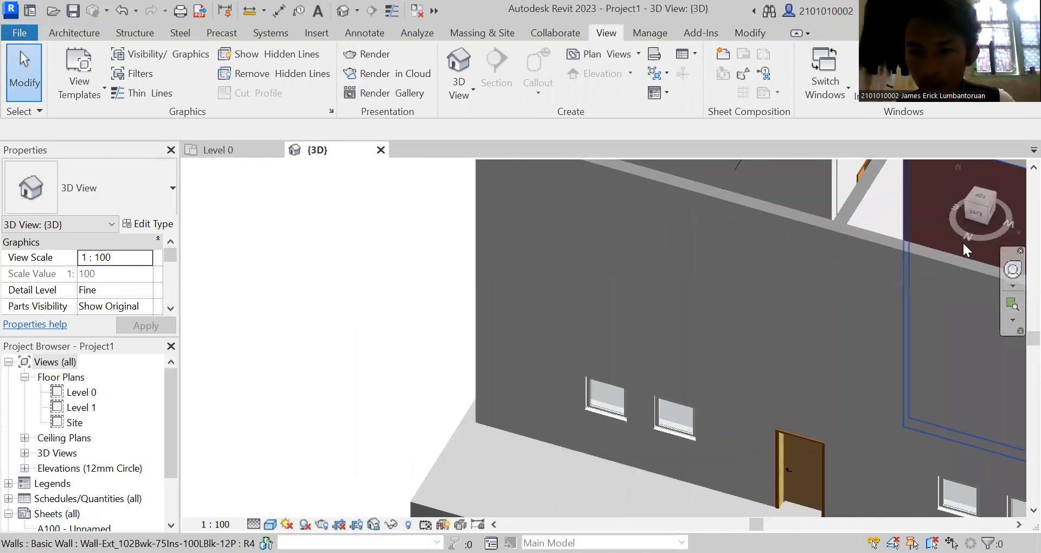
scroll(962, 241, down, 3)
click(976, 214)
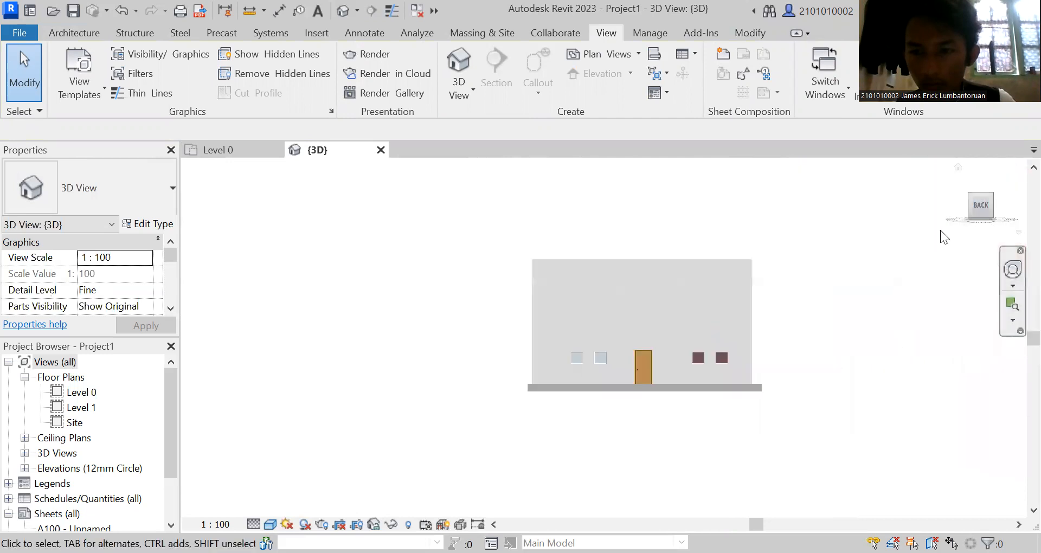
mouse_move(979, 206)
mouse_down()
mouse_move(968, 226)
mouse_move(921, 233)
mouse_move(893, 265)
mouse_move(859, 268)
mouse_up()
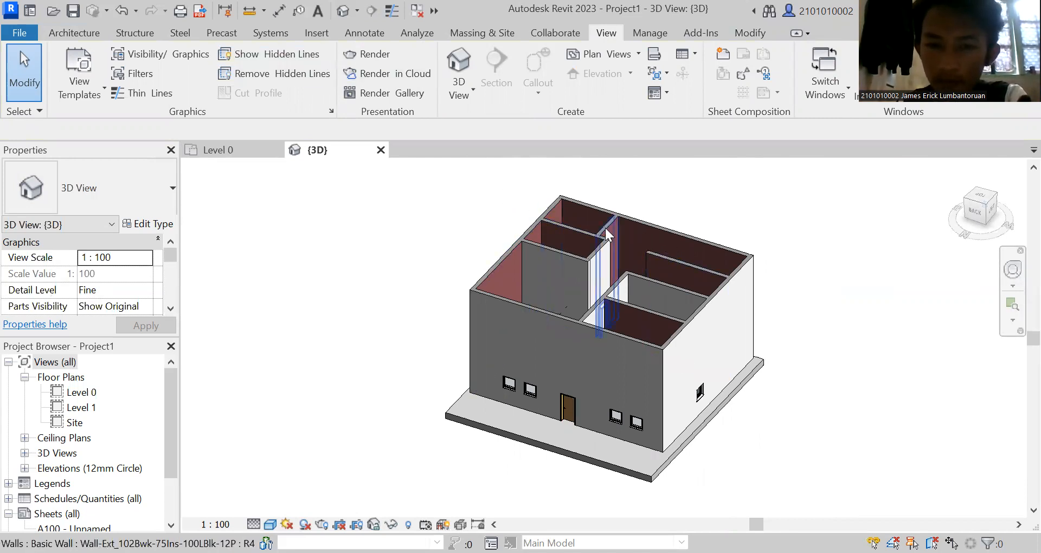
Display the work plane grid around the house in the 3D view and try shifting it sideways.
click(81, 34)
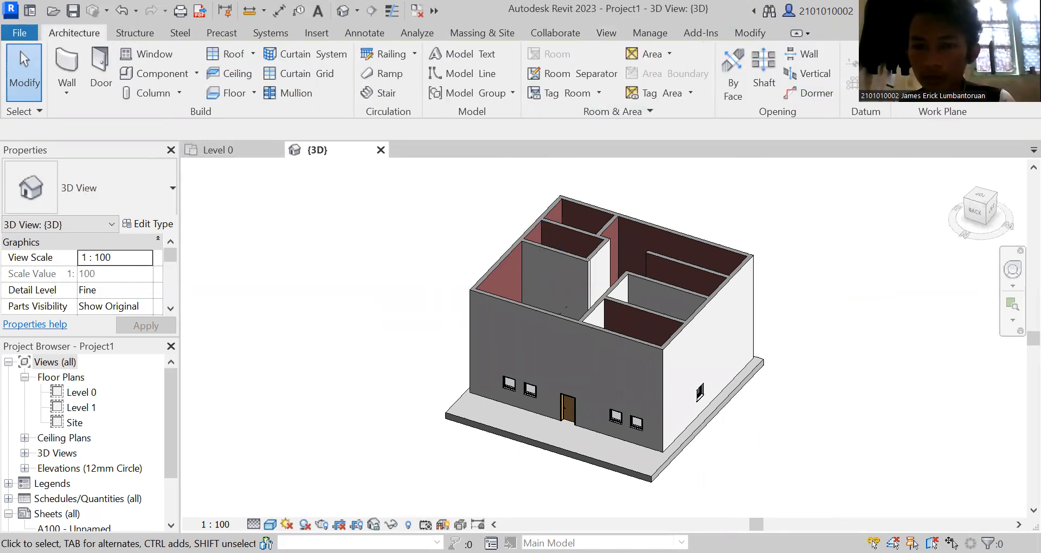
drag(810, 264, 832, 291)
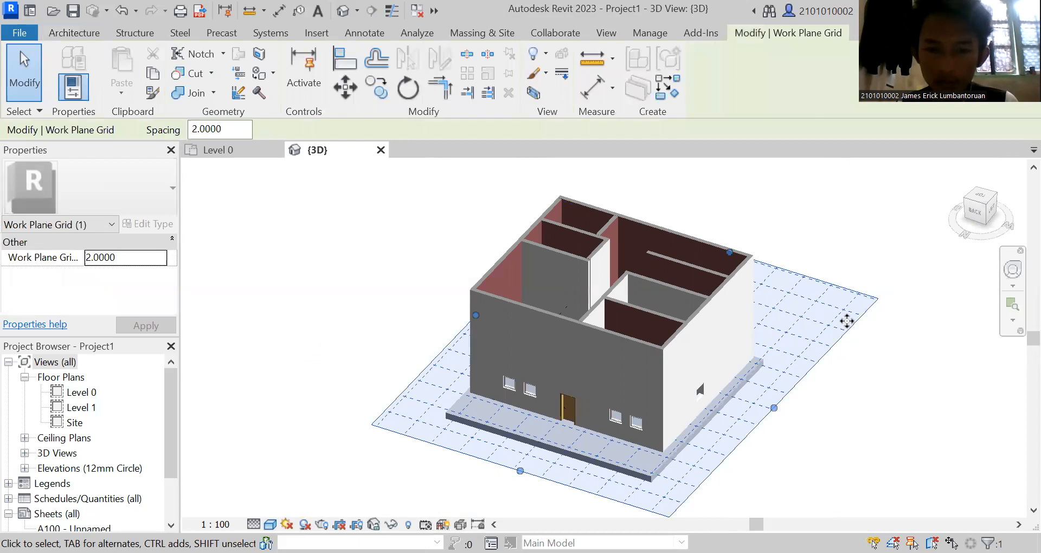
click(974, 211)
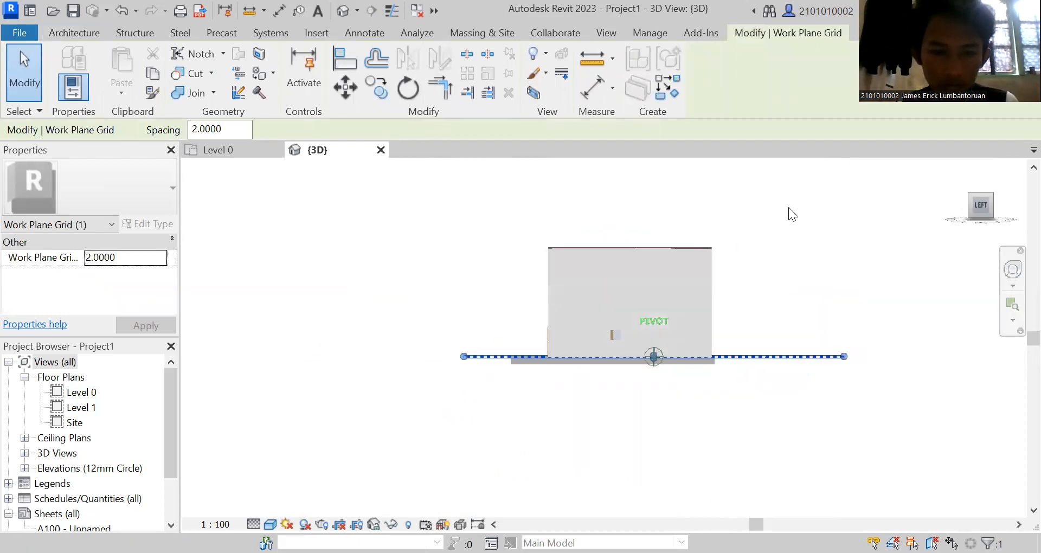
drag(788, 207, 773, 237)
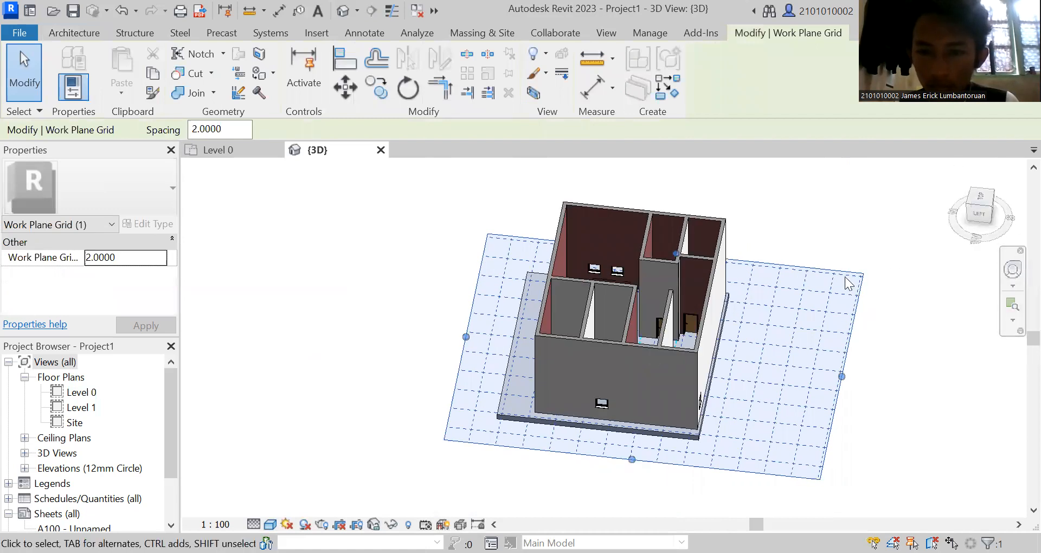
drag(838, 270, 808, 267)
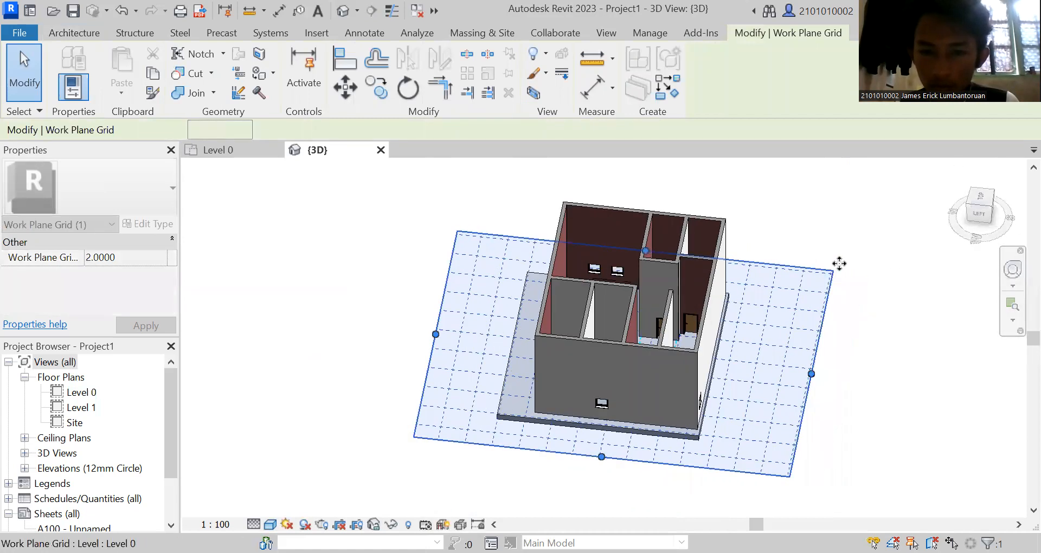
click(974, 212)
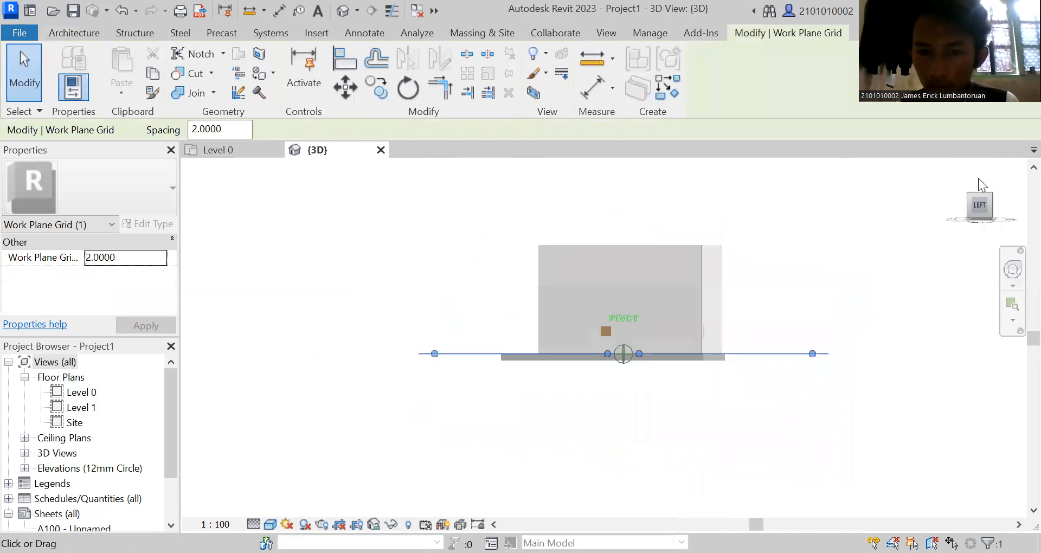
shift+middle_drag(195, 190, 368, 200)
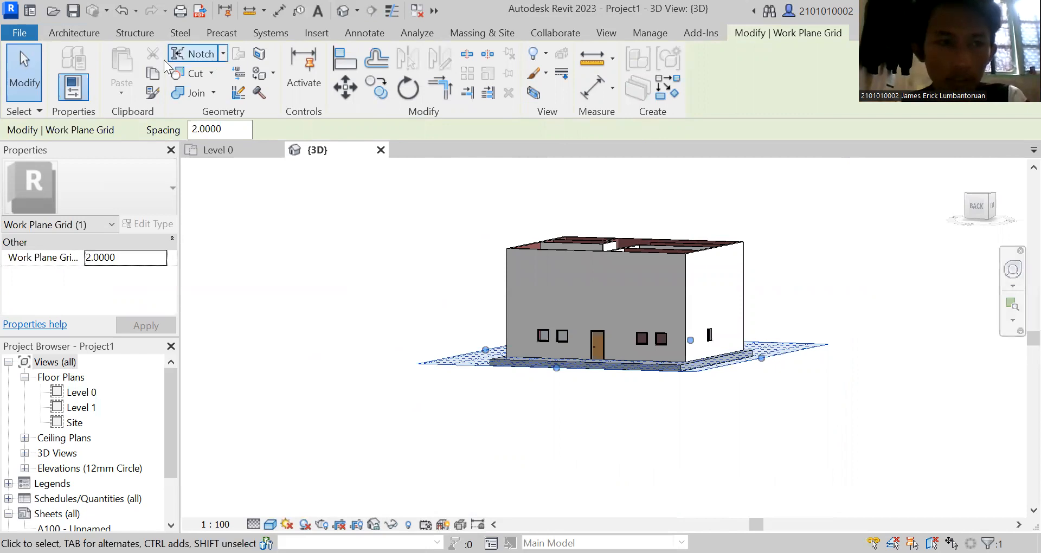
click(85, 33)
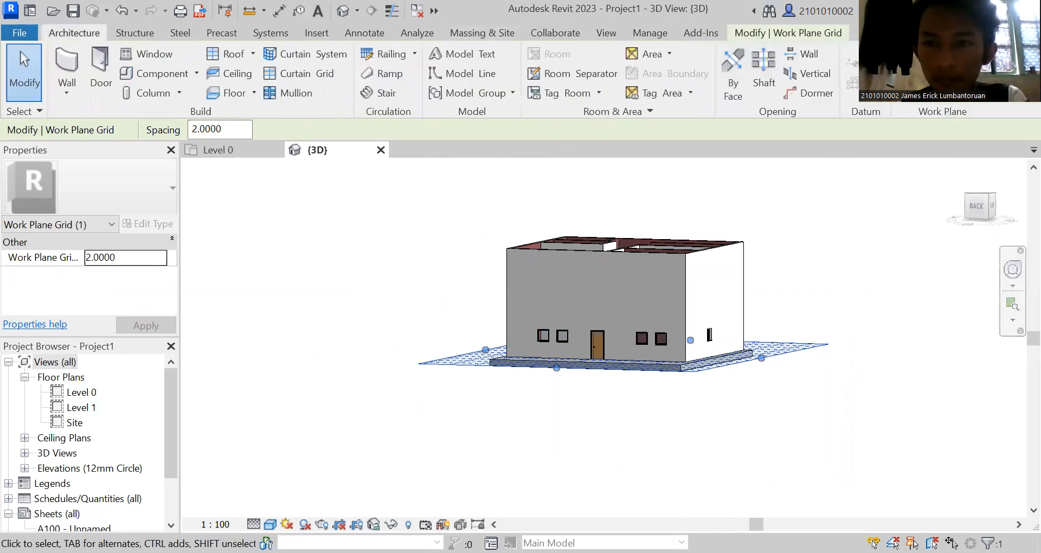
key(Escape)
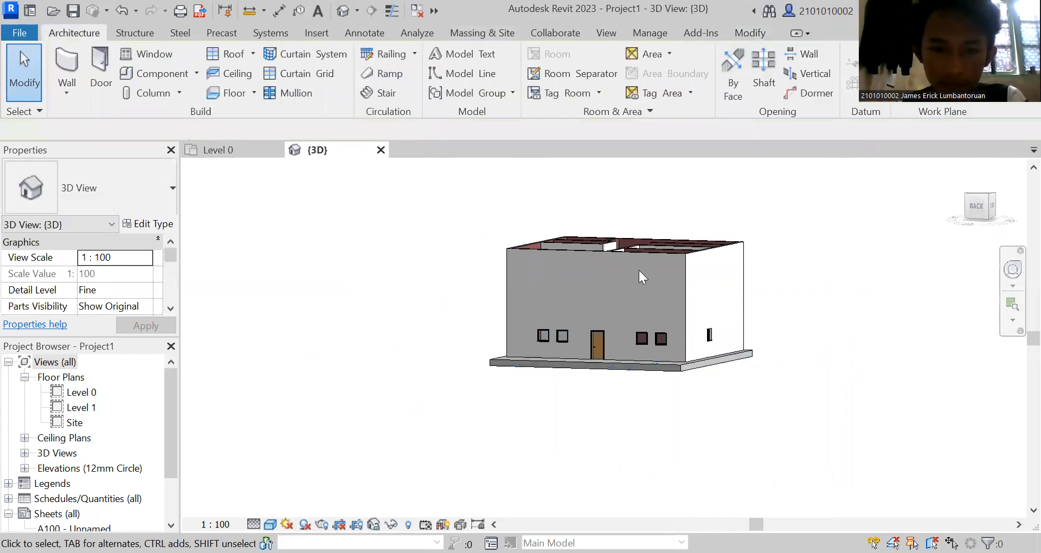
Set the 3D view's work plane by name to Level : Level 1.
click(908, 99)
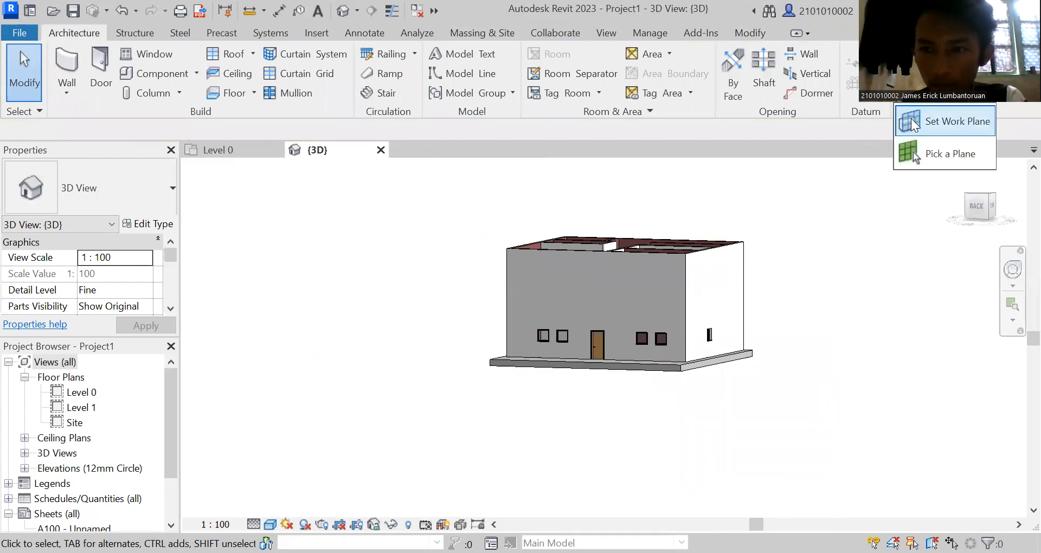
key(Return)
click(545, 275)
click(550, 300)
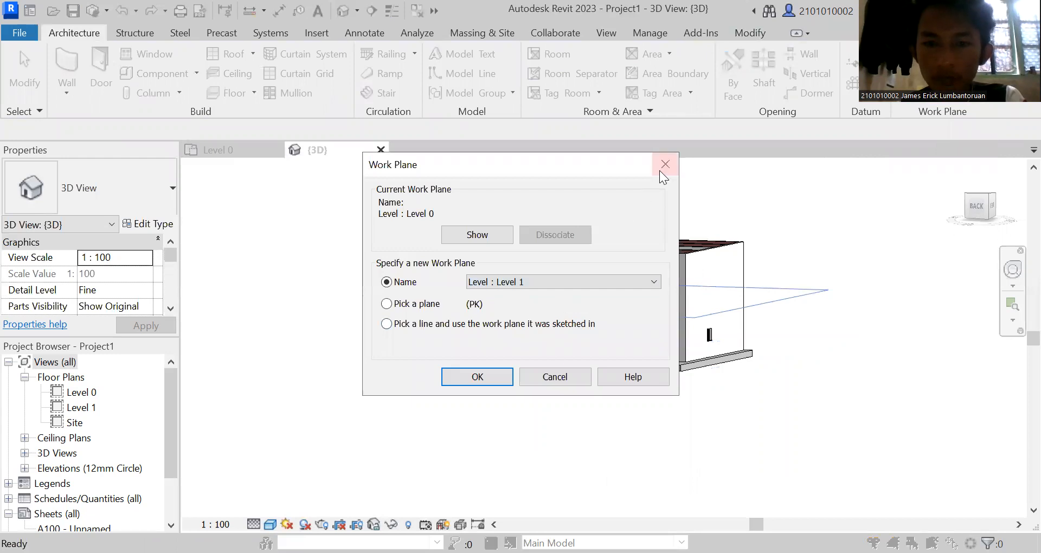
click(477, 376)
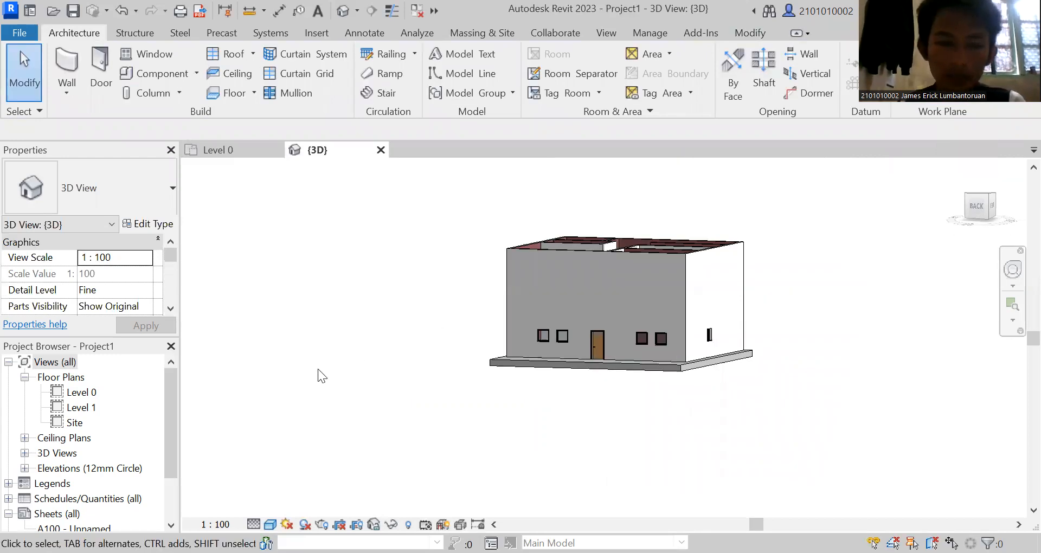
Expand the project's elevations and open the West elevation view.
scroll(173, 428, down, 2)
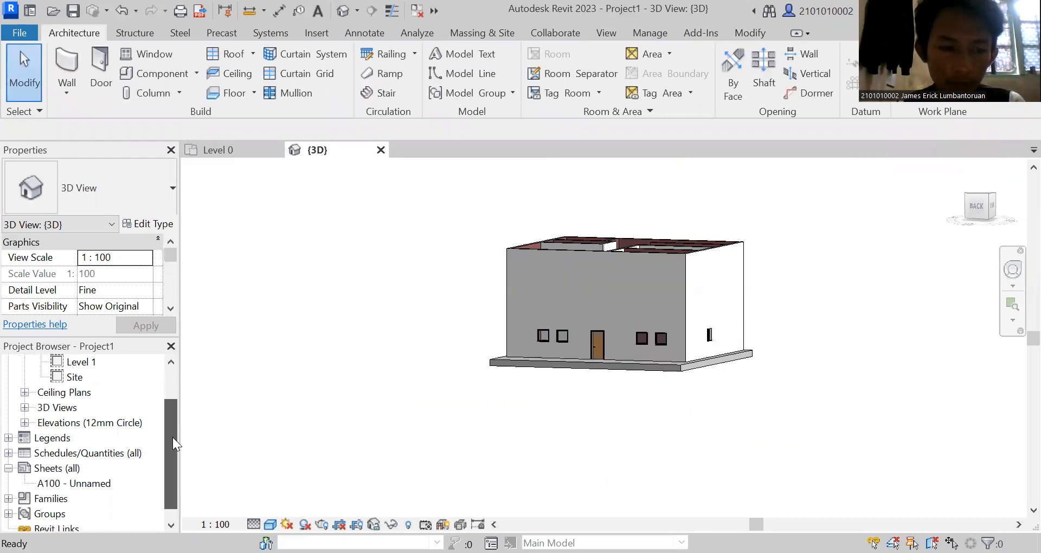
drag(170, 426, 174, 399)
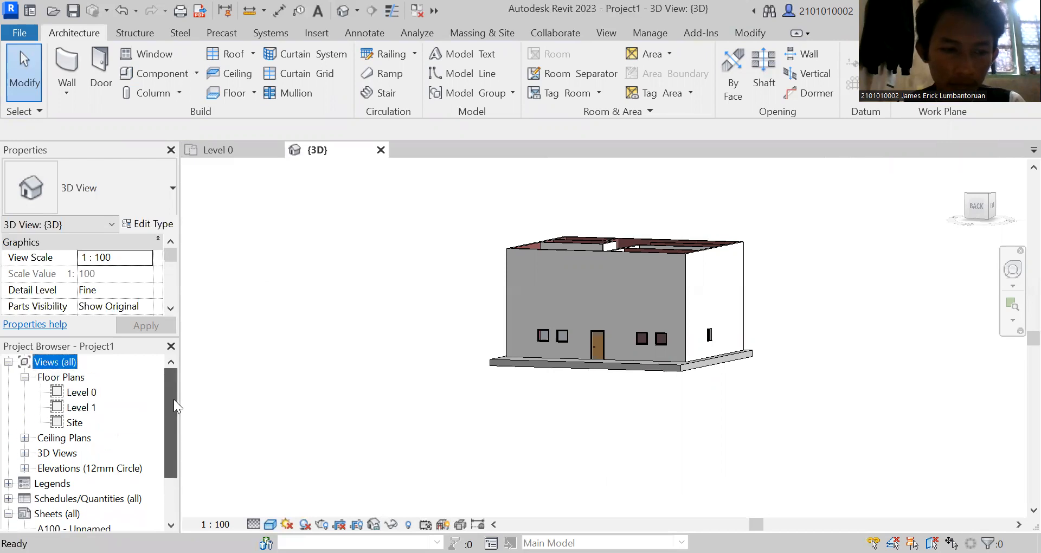
click(25, 468)
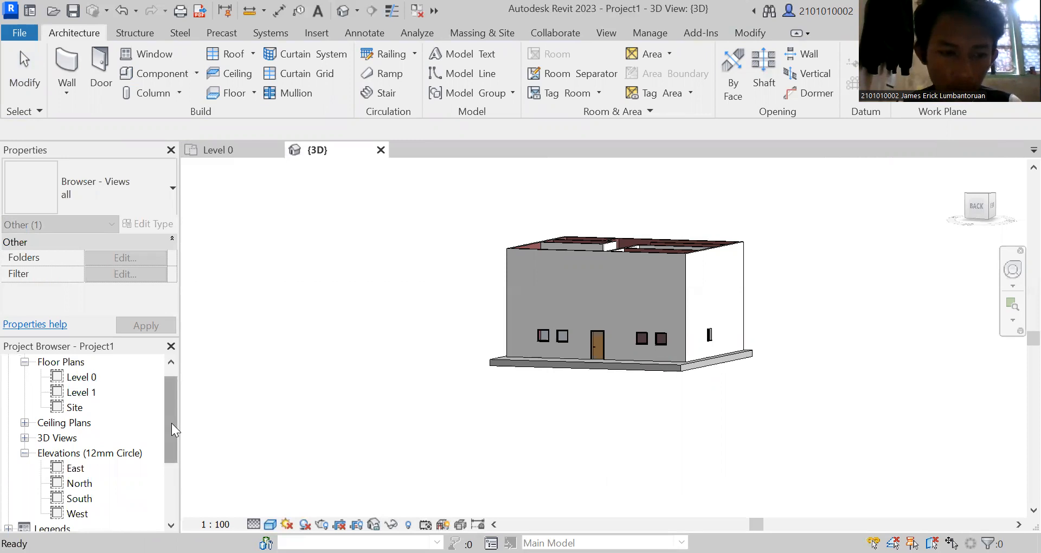
drag(171, 423, 165, 442)
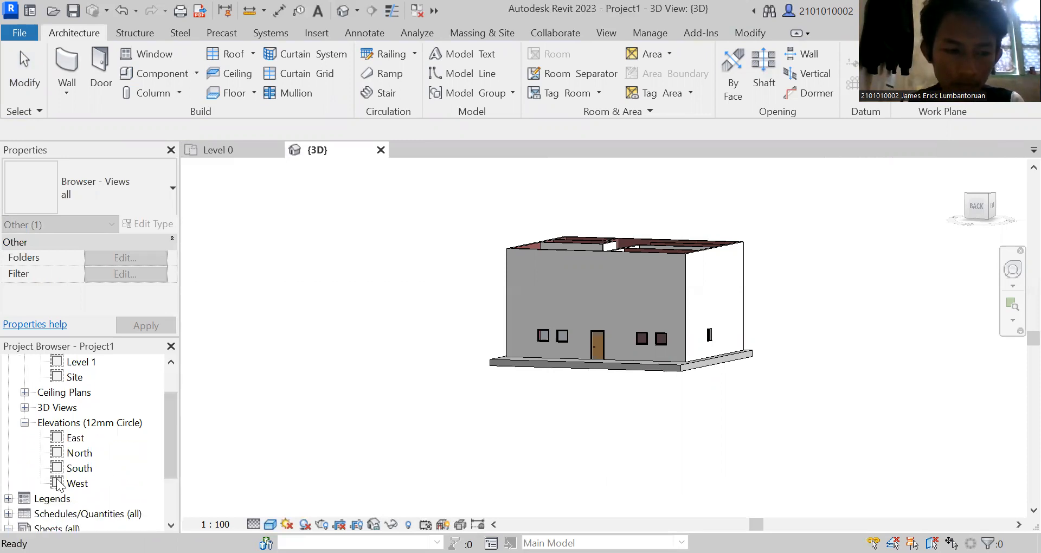
double_click(77, 483)
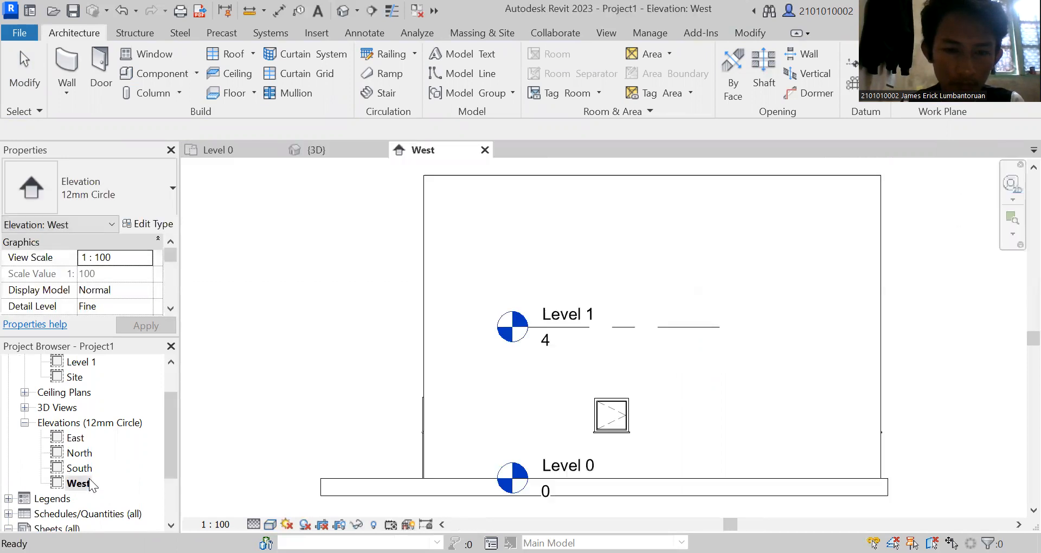
Copy Level 1 vertically upward by 3.5 m in the West elevation to add another level.
click(693, 326)
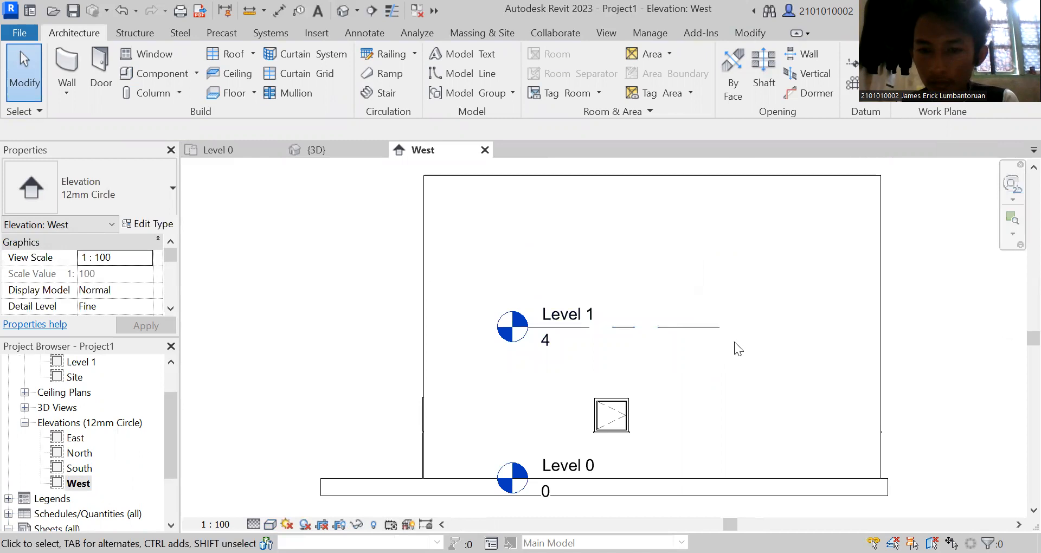
click(710, 329)
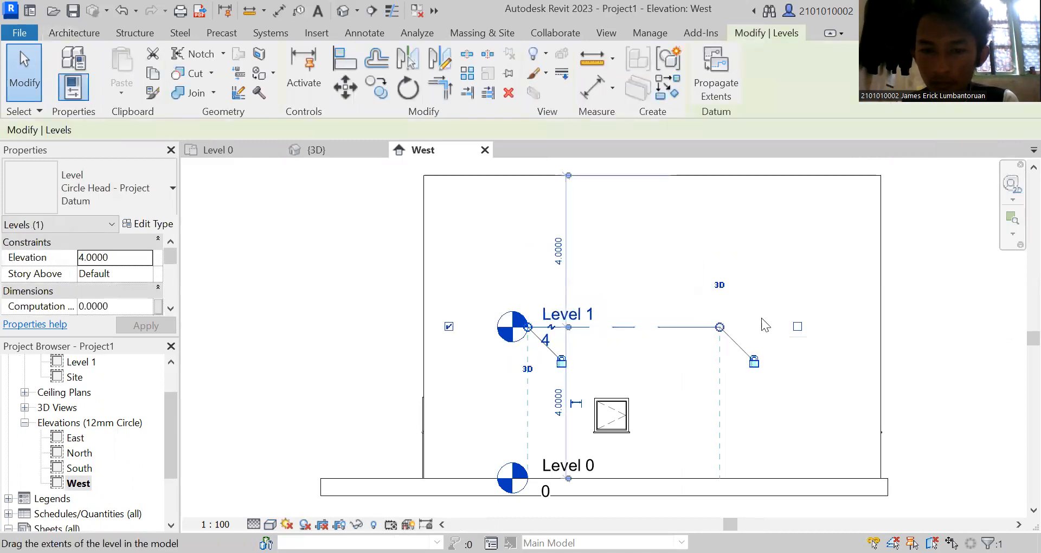
click(935, 301)
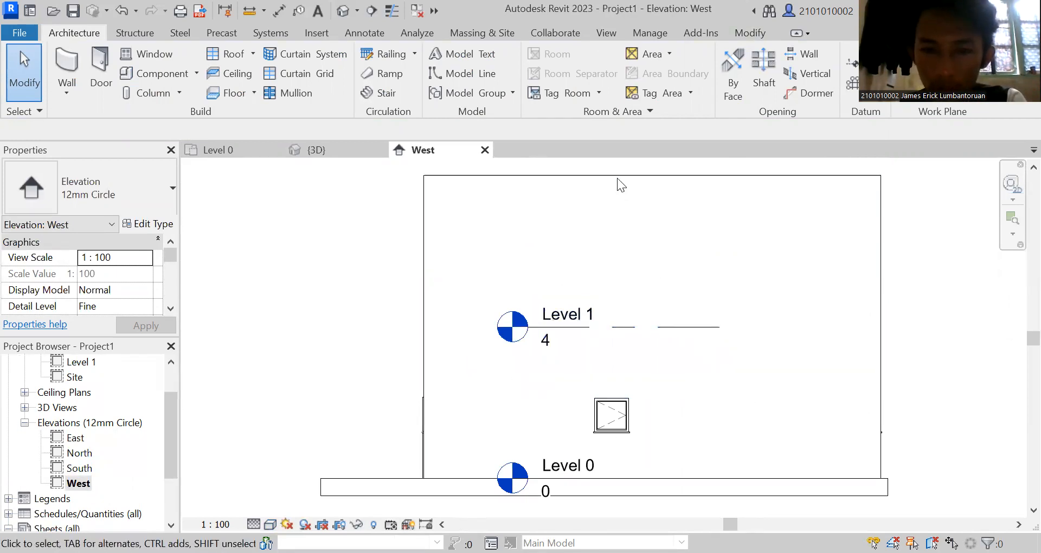
click(636, 321)
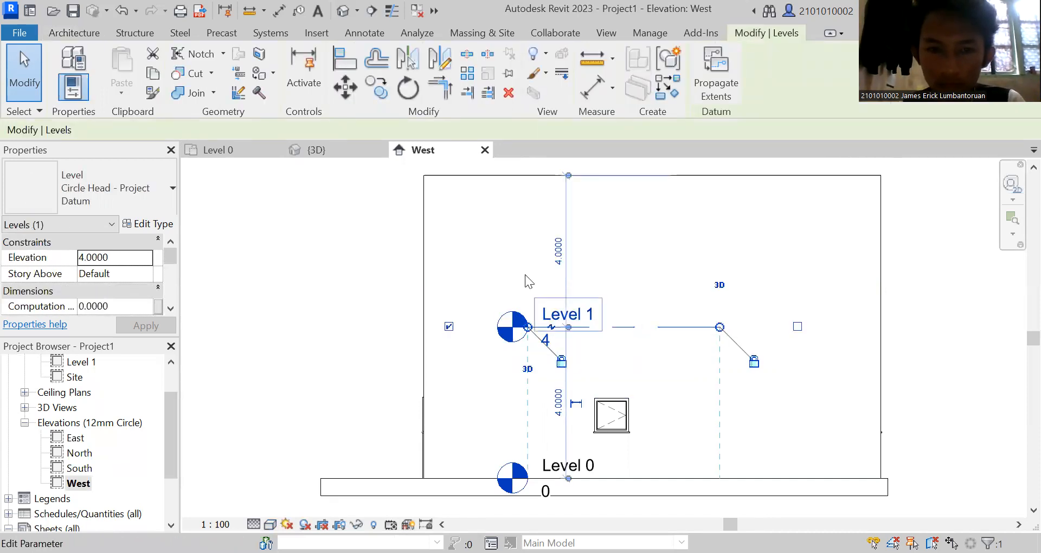
click(383, 96)
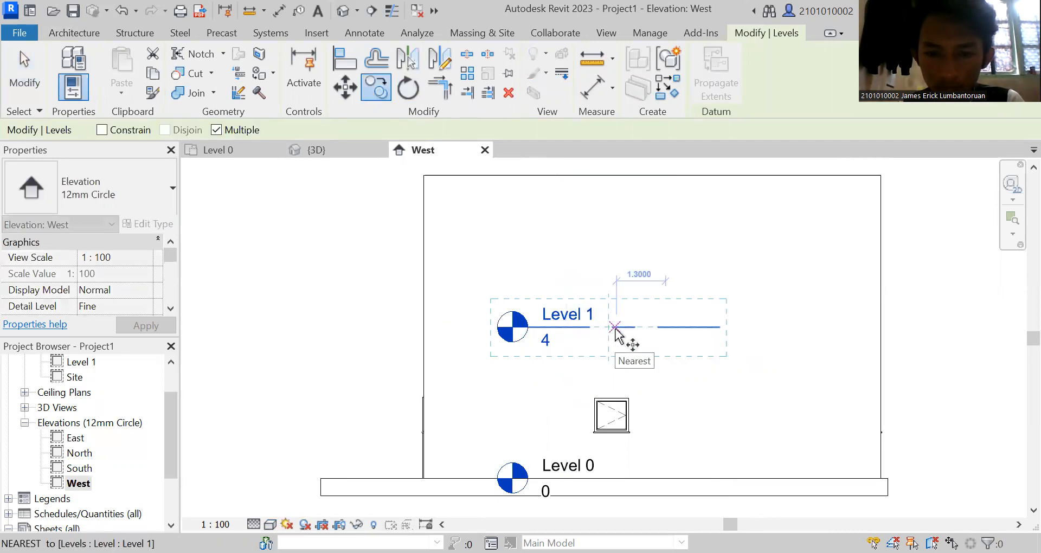
click(608, 327)
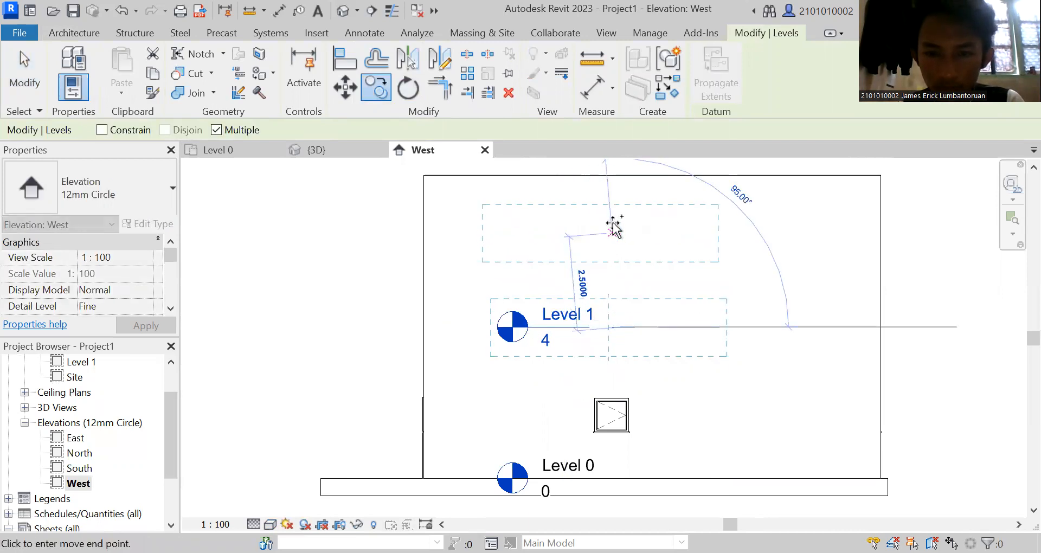
click(619, 194)
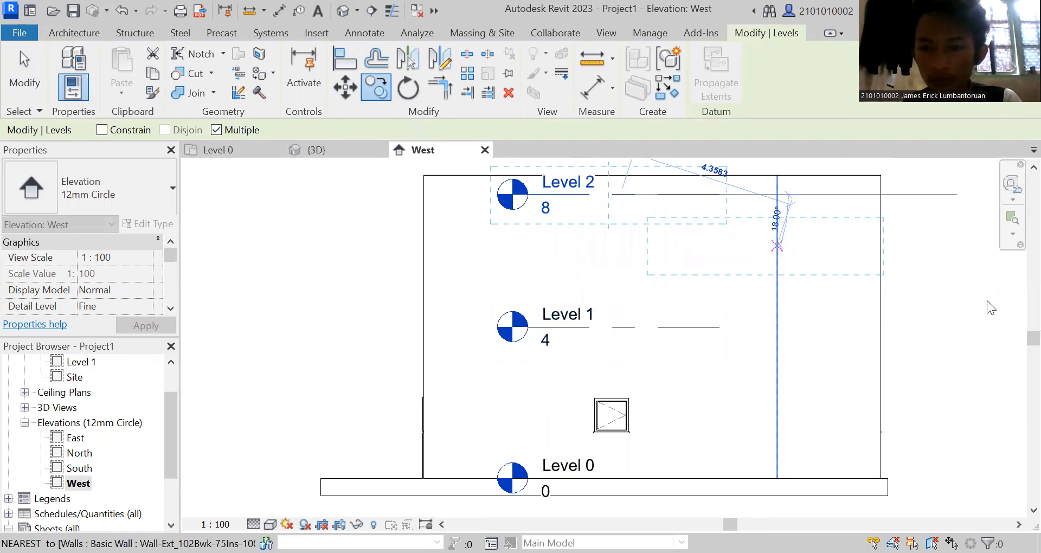
key(Escape)
drag(1033, 338, 1032, 331)
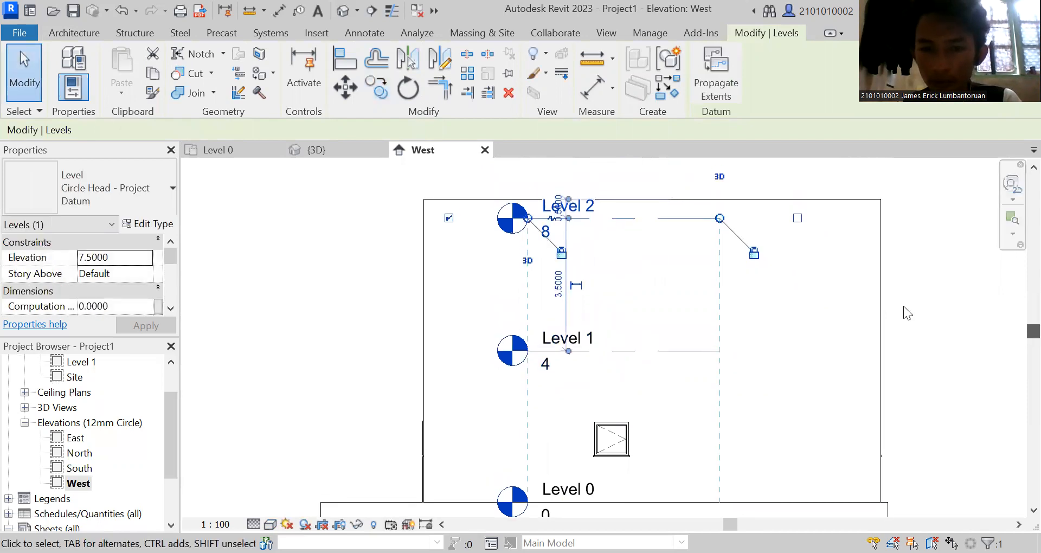
click(817, 314)
Shift the new upper level sideways so its head sits slightly left of the levels below.
click(498, 221)
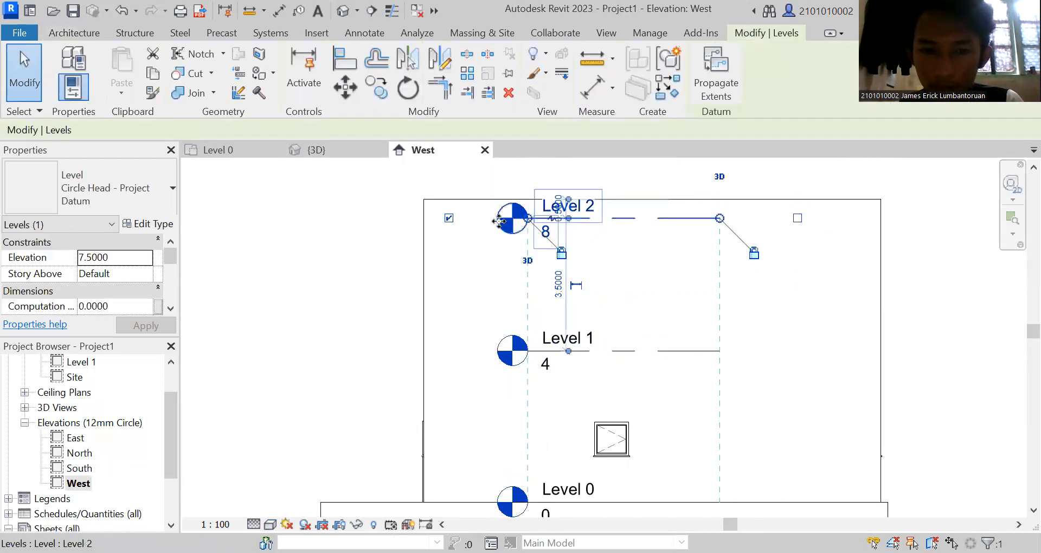
drag(484, 224, 484, 226)
drag(628, 280, 640, 269)
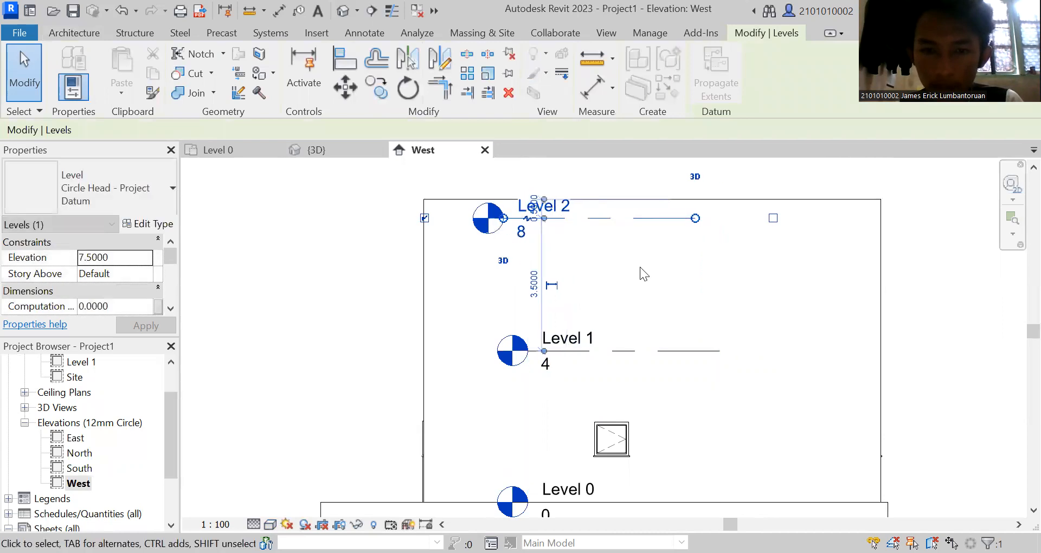
click(641, 269)
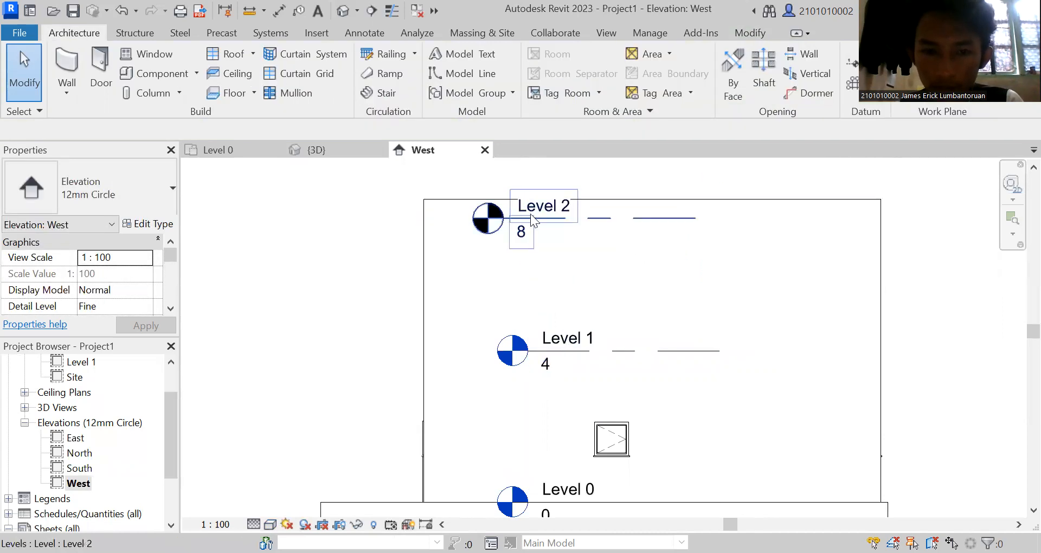
Rename the upper level to Atap and lower it to an elevation of about 7 m, roughly aligned with Level 1.
double_click(567, 210)
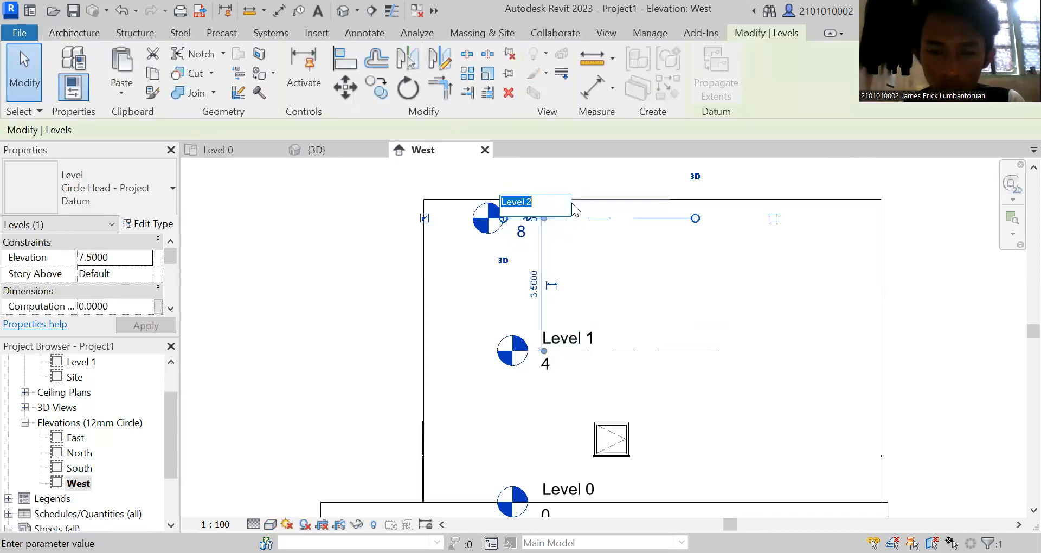
key(BackSpace)
text(Atap)
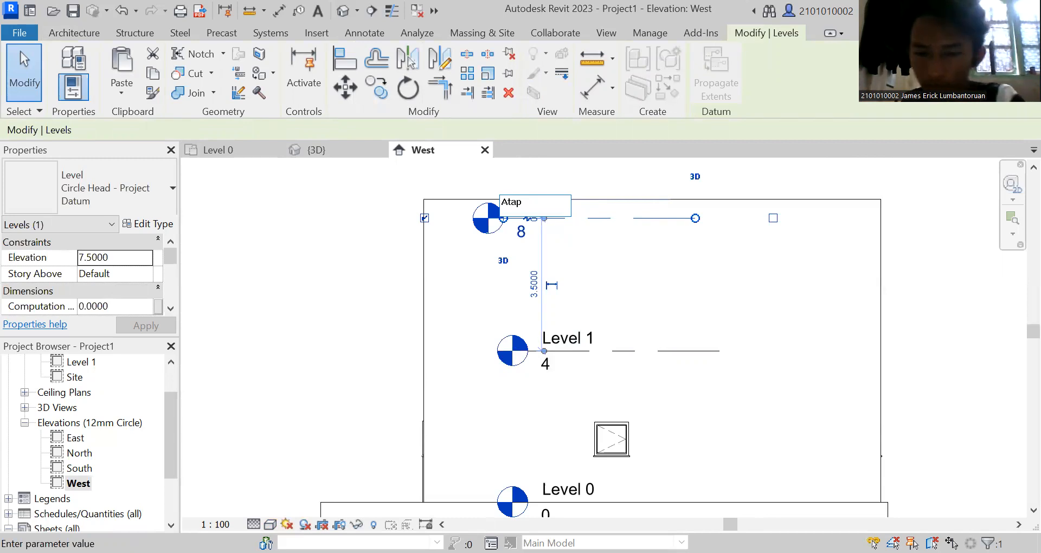
key(Return)
click(678, 271)
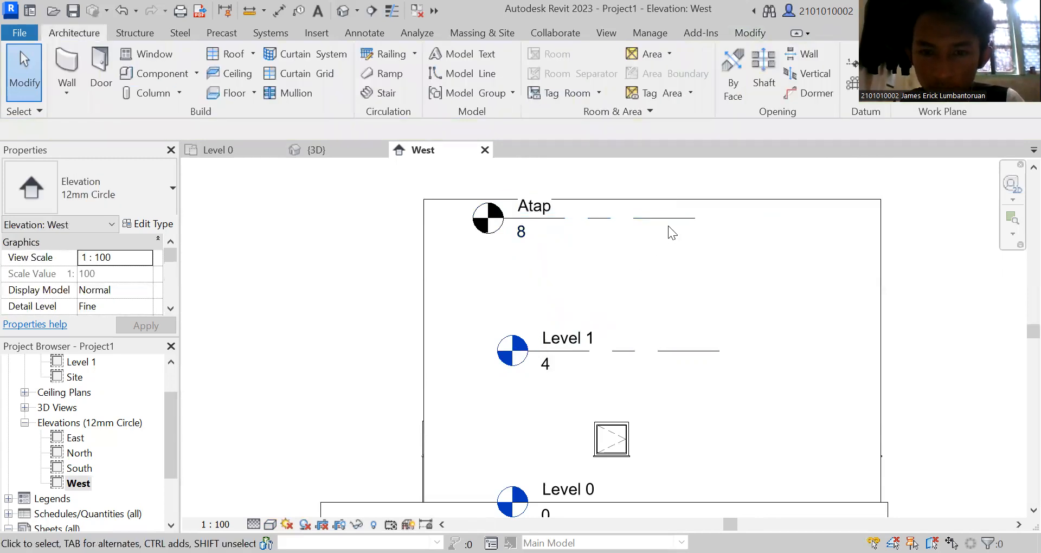
drag(674, 222, 691, 271)
click(691, 271)
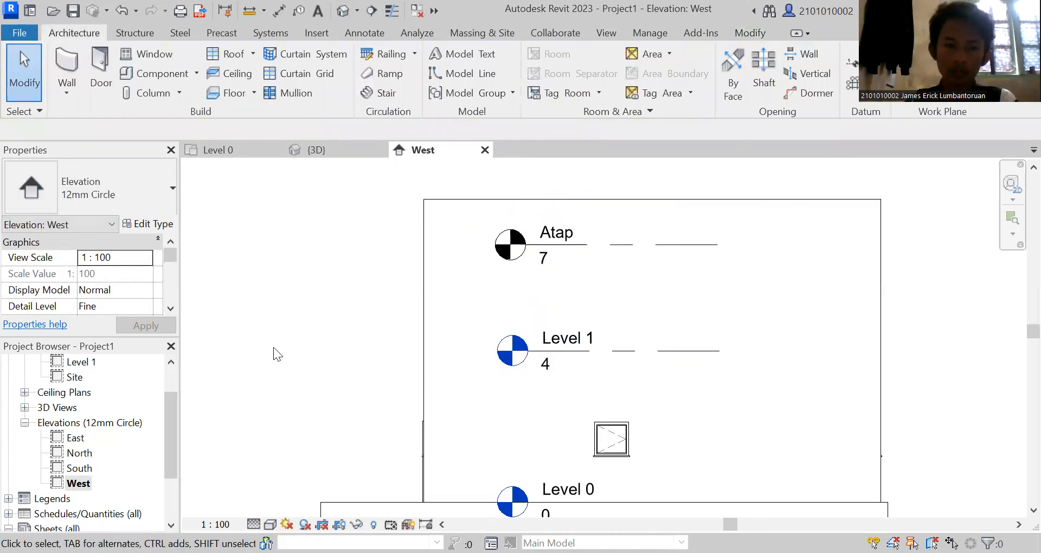
Return to the 3D view of the house, tilt it slightly from above and hide the work plane grid.
click(224, 151)
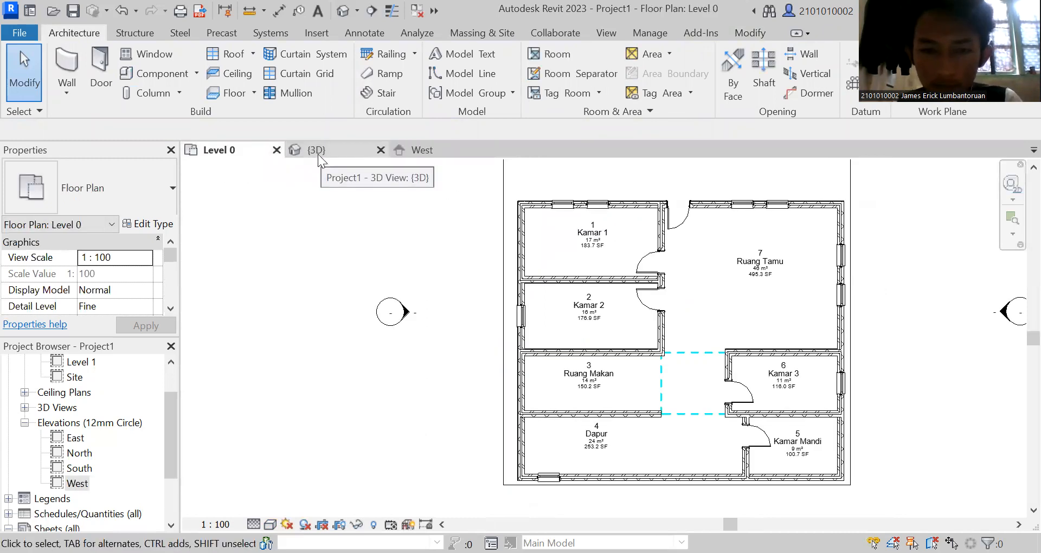
click(318, 154)
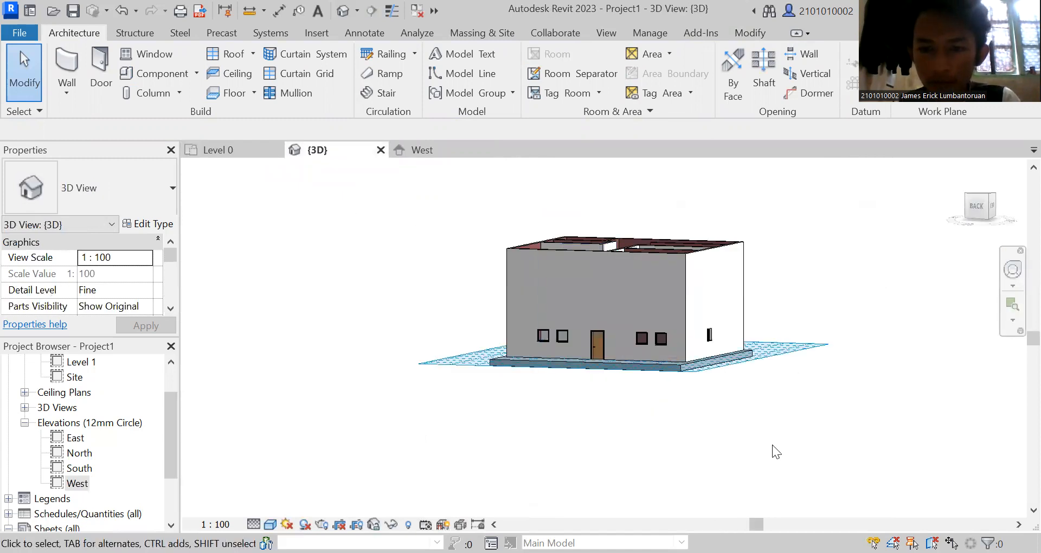
drag(976, 210, 973, 219)
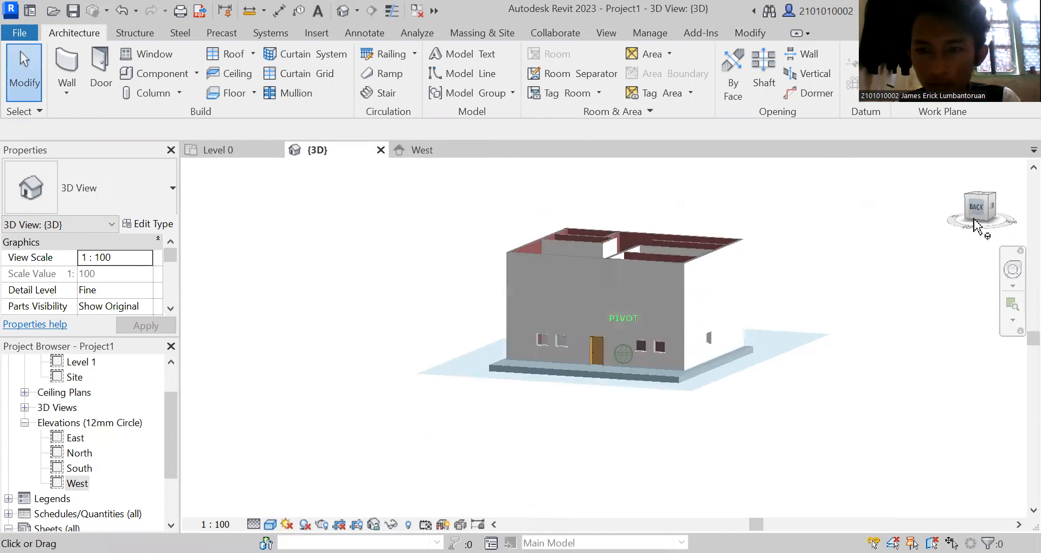
click(944, 54)
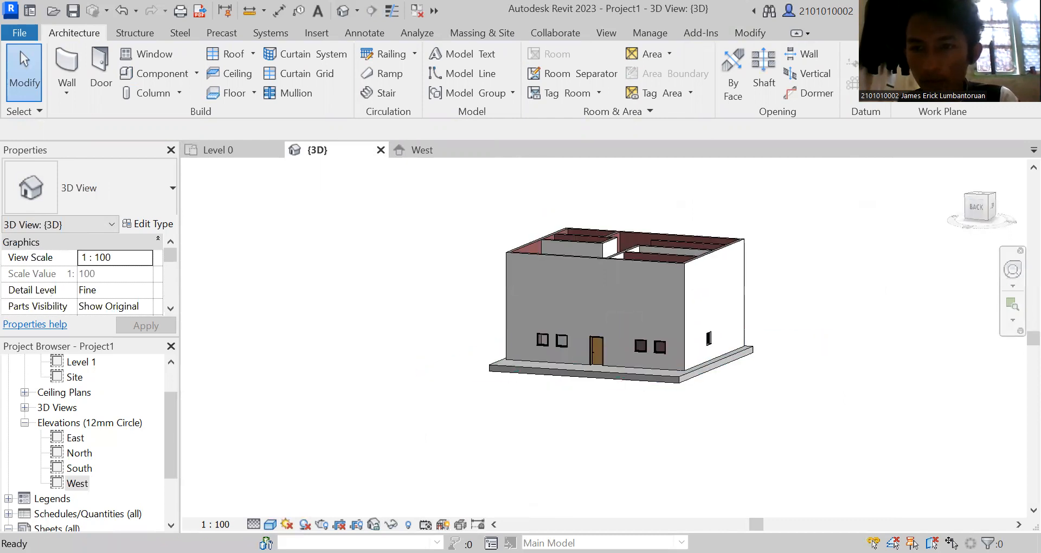
Set the 3D view's work plane by name to Level : Atap.
click(911, 88)
click(903, 111)
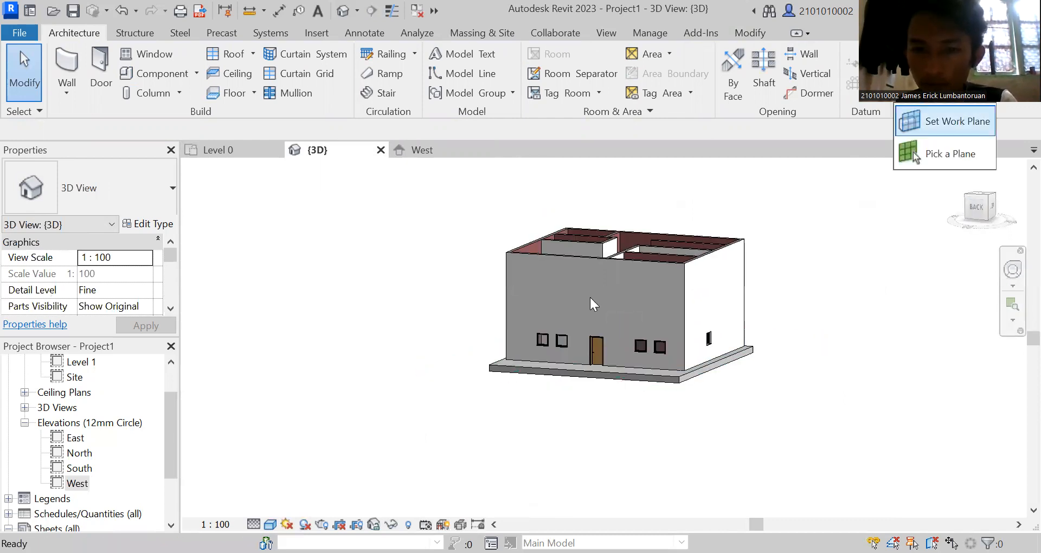
click(611, 283)
click(598, 288)
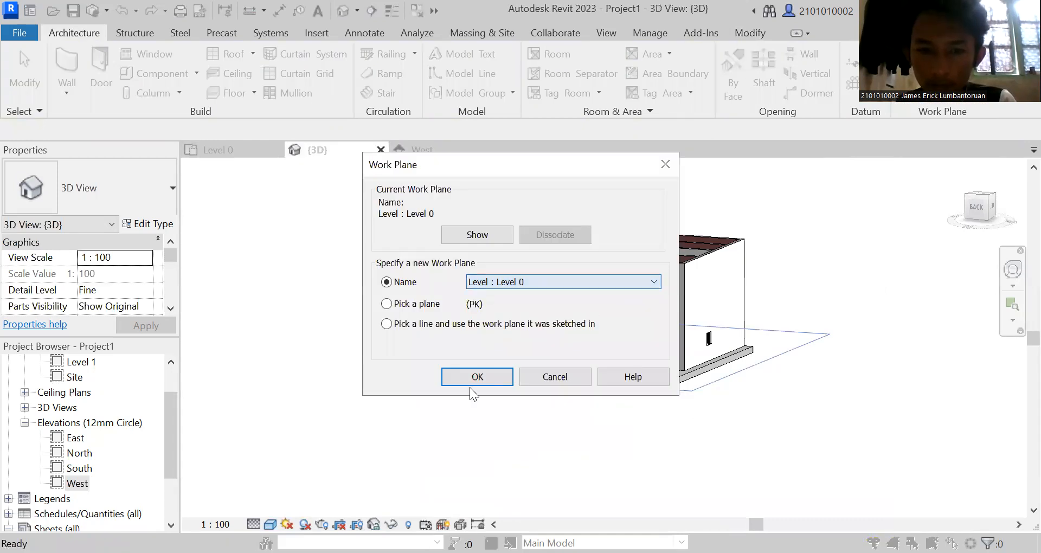
click(560, 282)
click(536, 294)
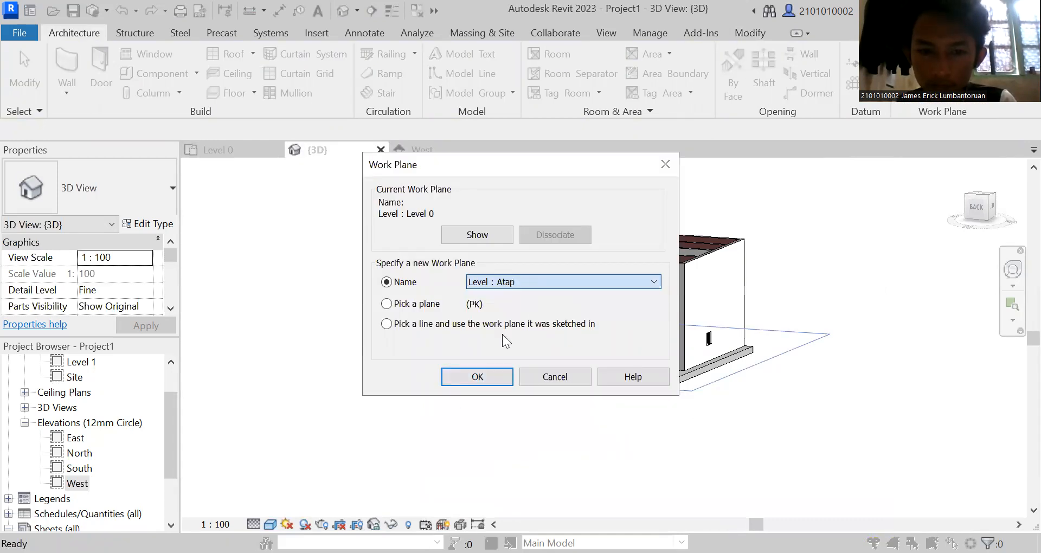
click(491, 372)
Display the Atap work plane and examine where it cuts the house from the back-left corner.
drag(982, 219, 1014, 238)
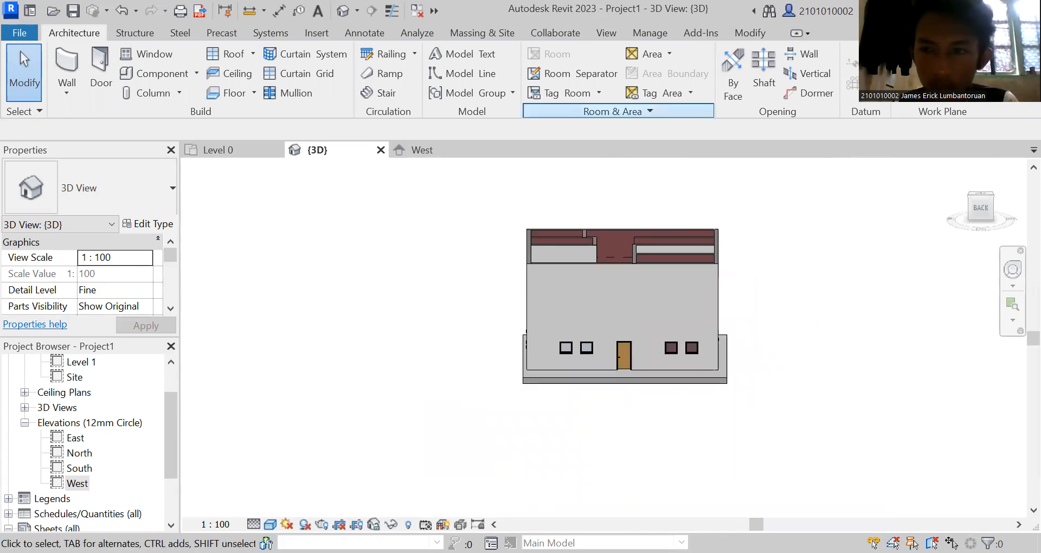
click(907, 89)
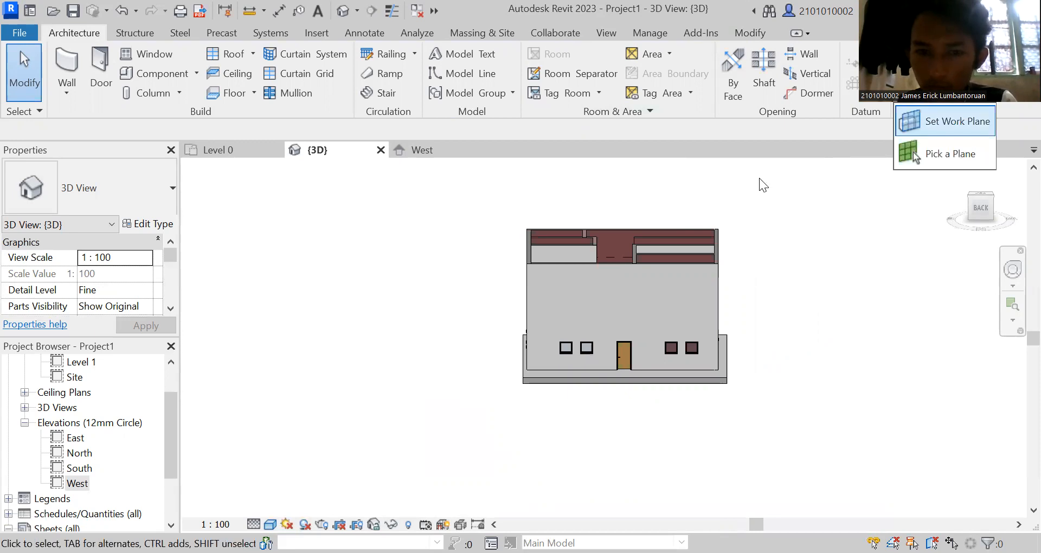
key(Return)
key(Return)
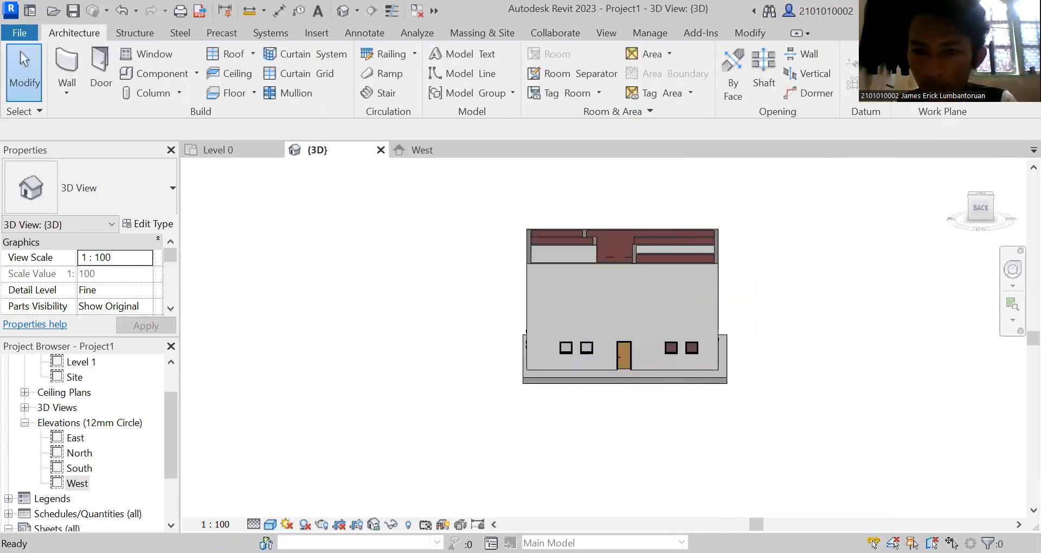
mouse_move(978, 200)
mouse_down()
mouse_move(956, 183)
mouse_move(863, 201)
mouse_move(858, 224)
mouse_move(893, 199)
mouse_move(882, 230)
mouse_up()
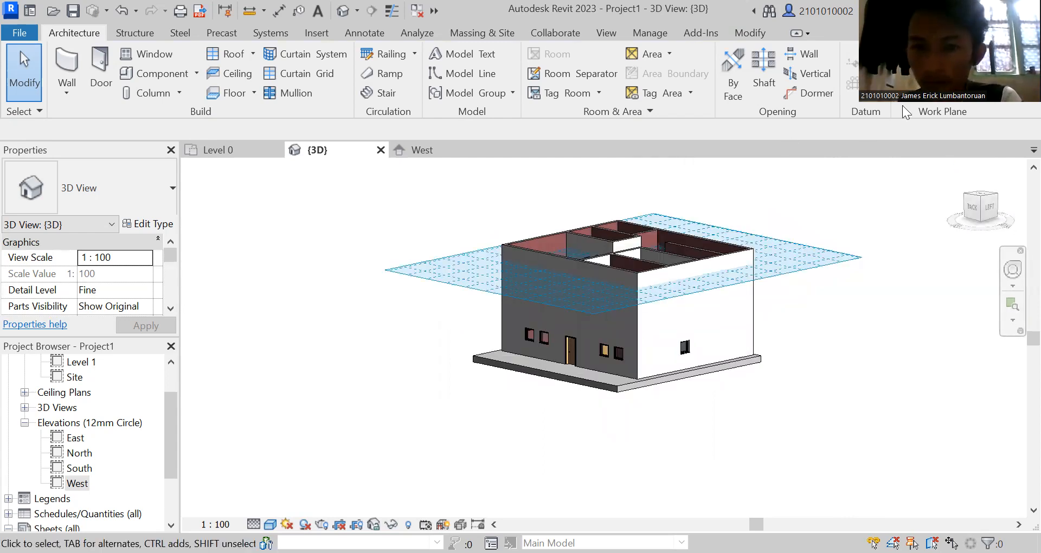
click(378, 234)
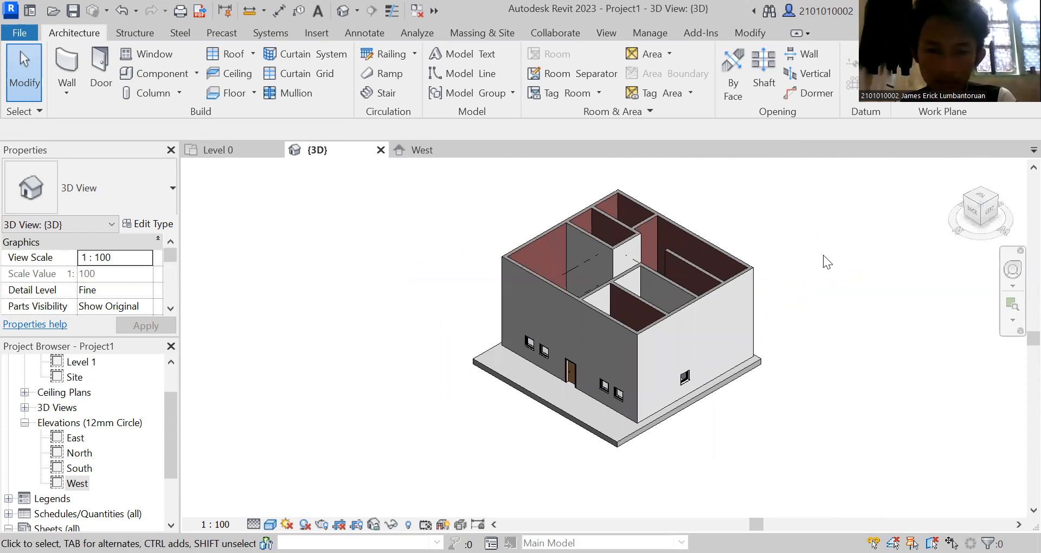
click(741, 260)
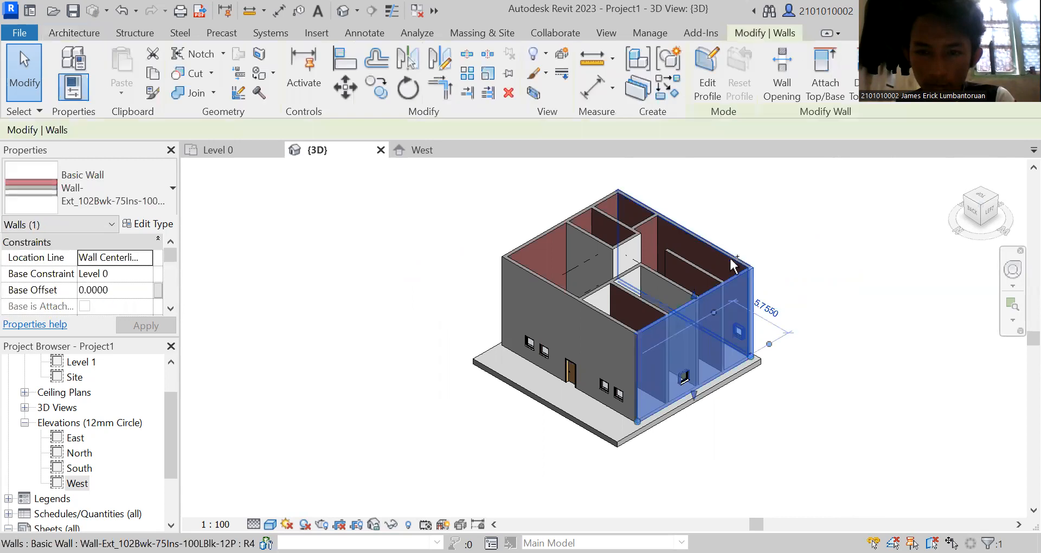
ctrl+click(648, 222)
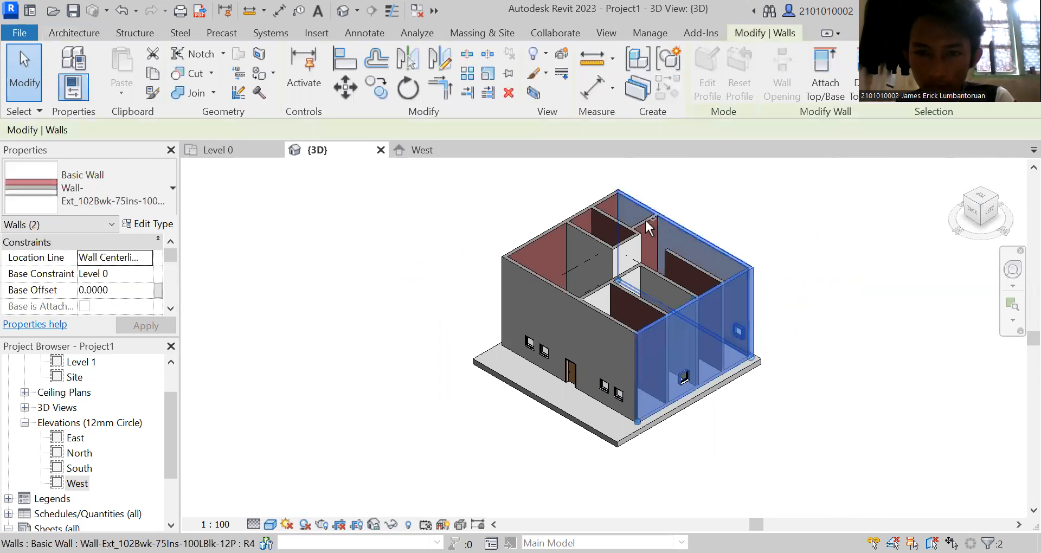
ctrl+click(605, 202)
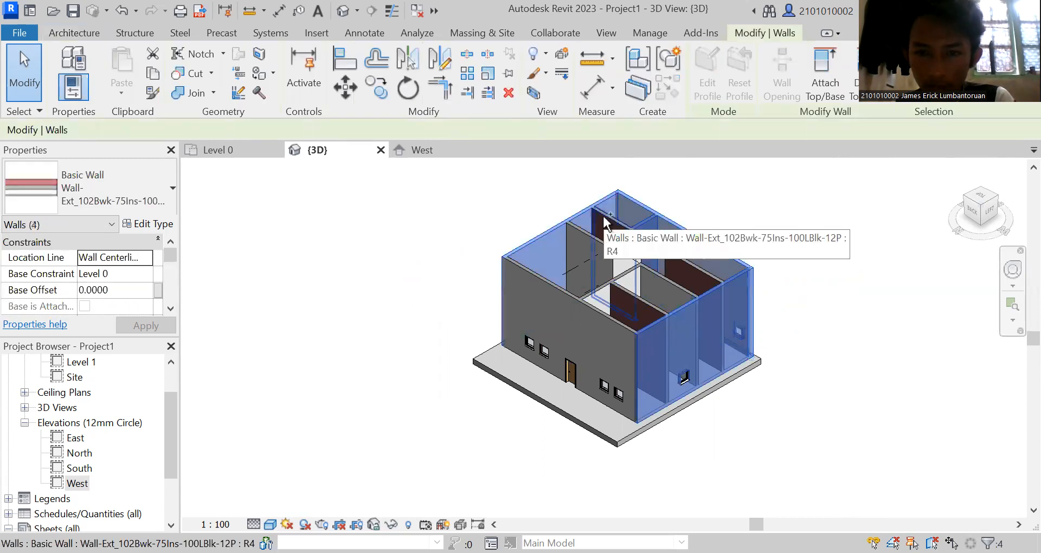
ctrl+click(603, 214)
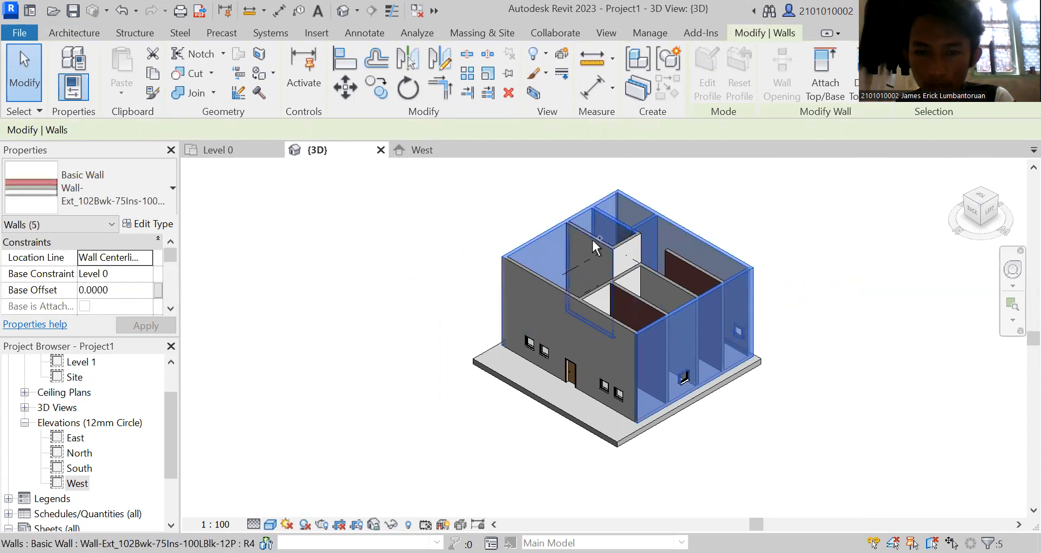
ctrl+click(621, 247)
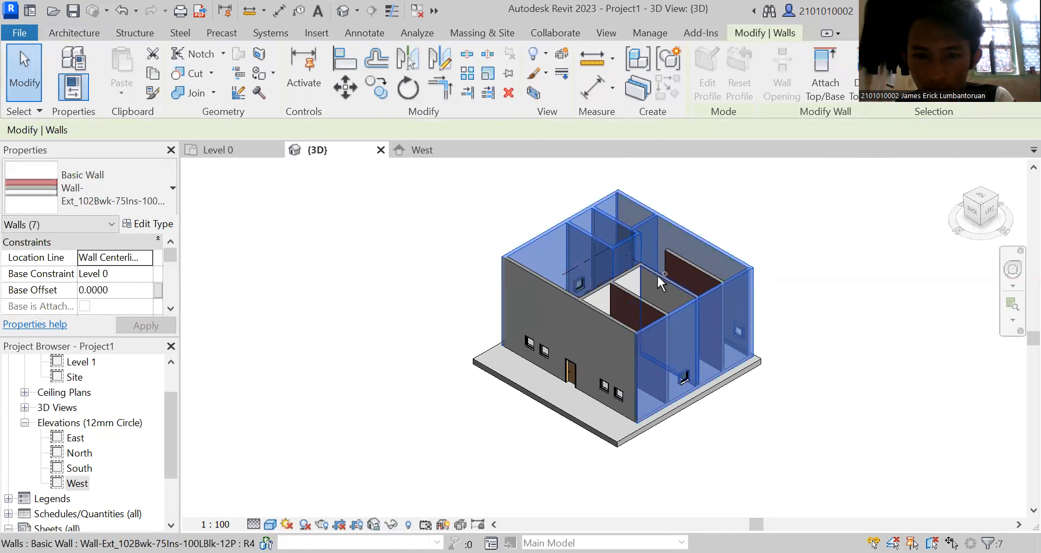
ctrl+click(691, 266)
ctrl+click(635, 279)
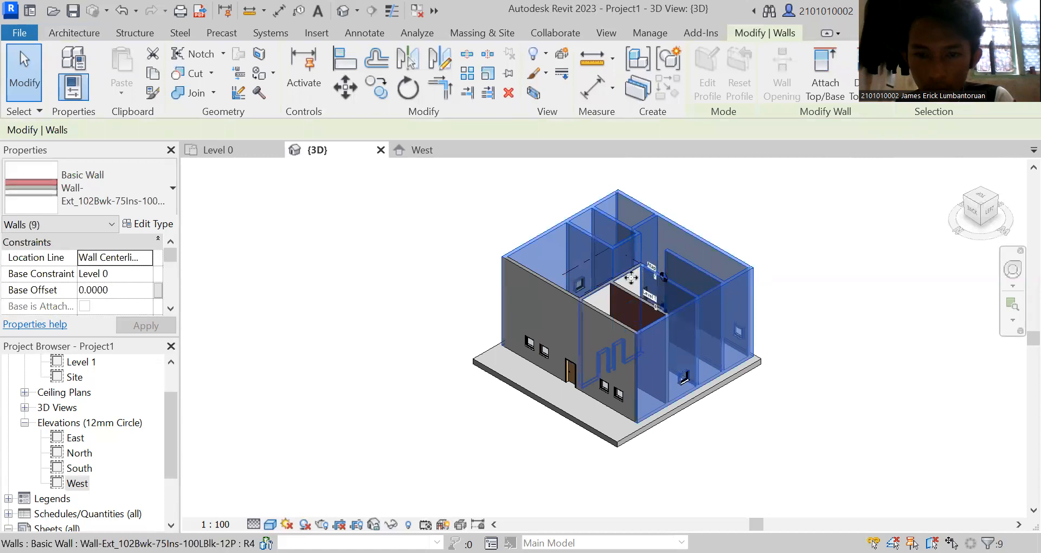
ctrl+click(596, 301)
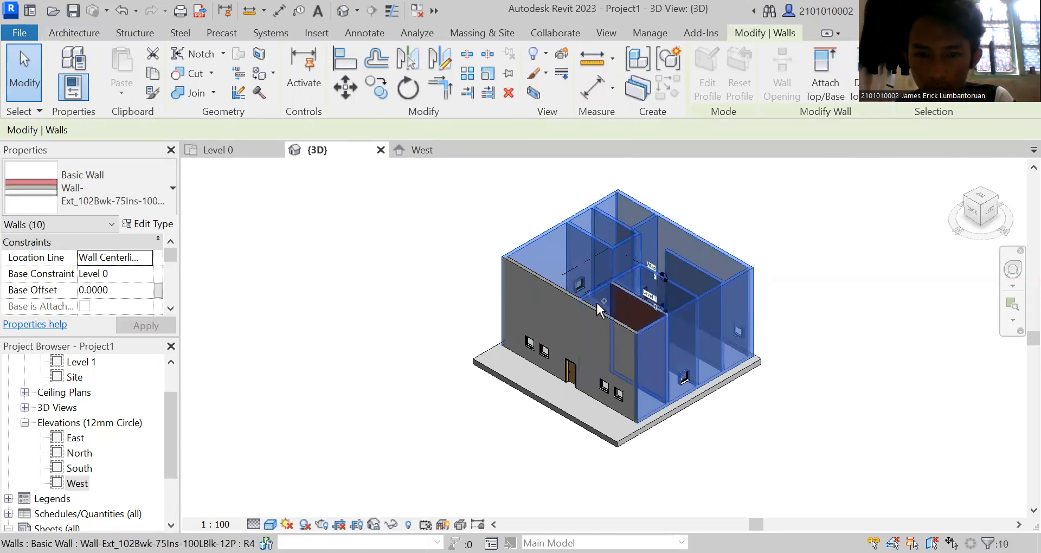
ctrl+click(594, 302)
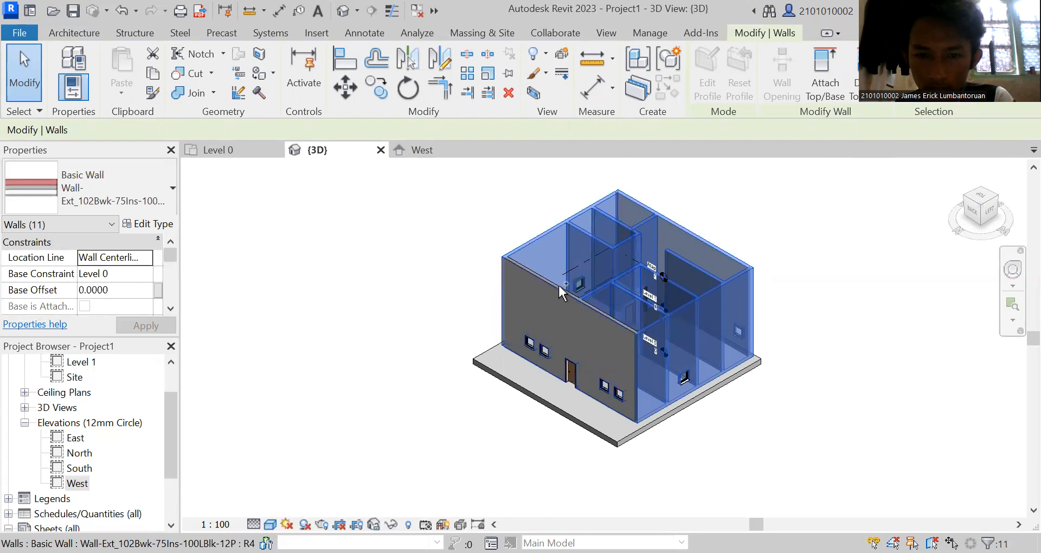
ctrl+click(627, 332)
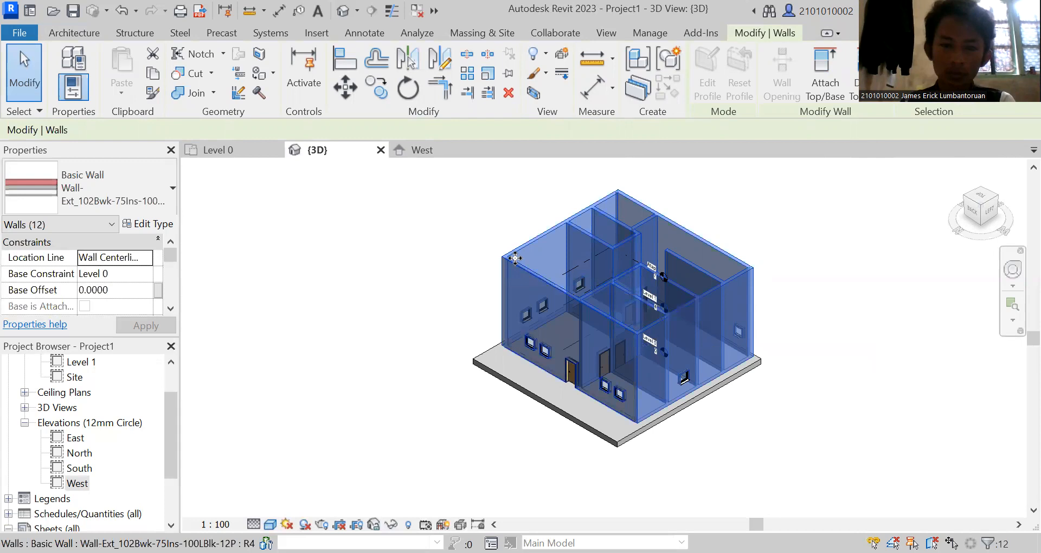
Lower the Atap level to an elevation of 6.7 m in the West elevation and return to the 3D view.
click(409, 153)
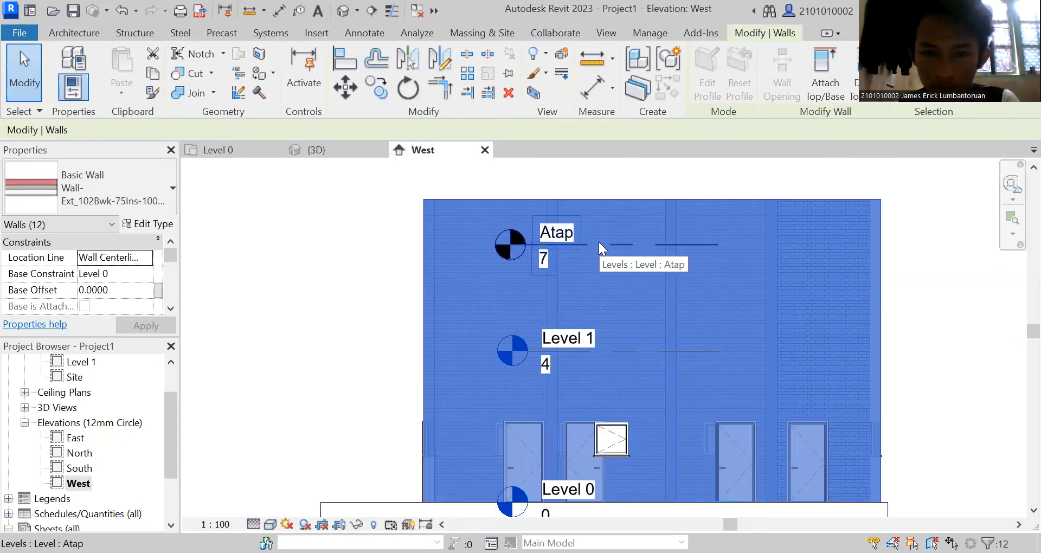
click(596, 247)
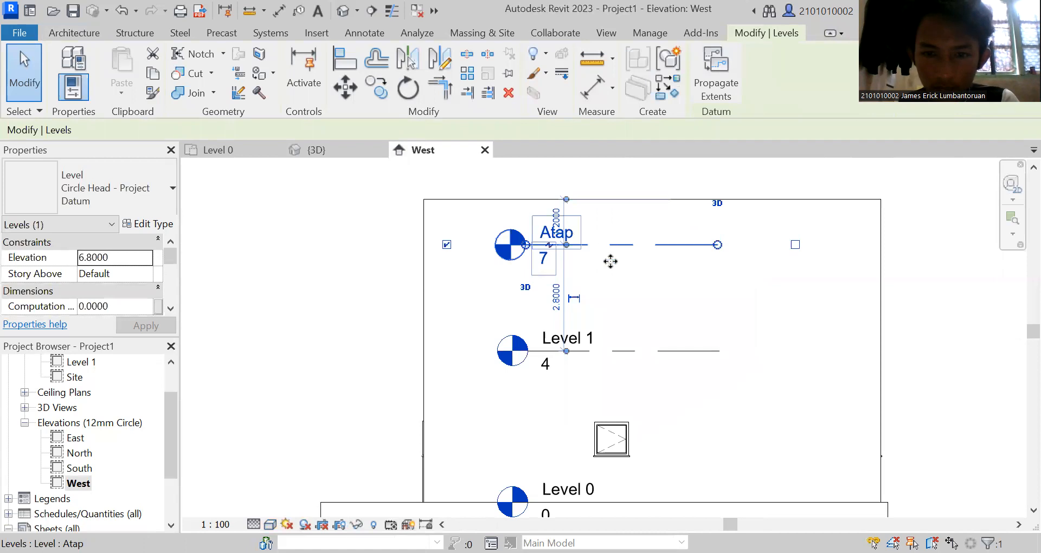
mouse_move(620, 245)
ctrl+mouse_down()
mouse_move(620, 206)
mouse_move(602, 246)
mouse_move(622, 259)
ctrl+mouse_up()
click(334, 150)
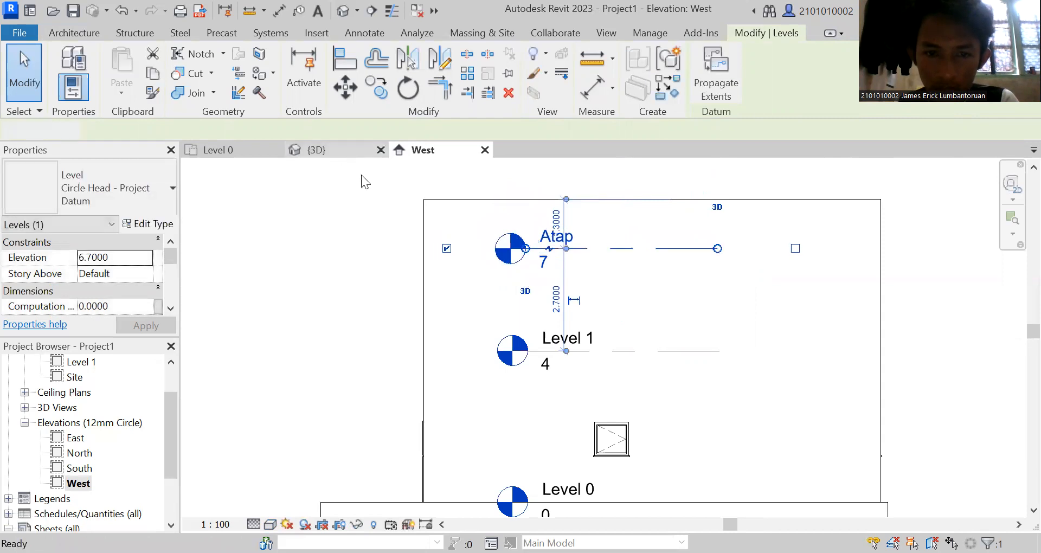
In the West elevation, lower the Atap level to about 4 m and Level 1 to about 2 m.
click(415, 152)
drag(632, 247, 629, 286)
drag(635, 350, 642, 388)
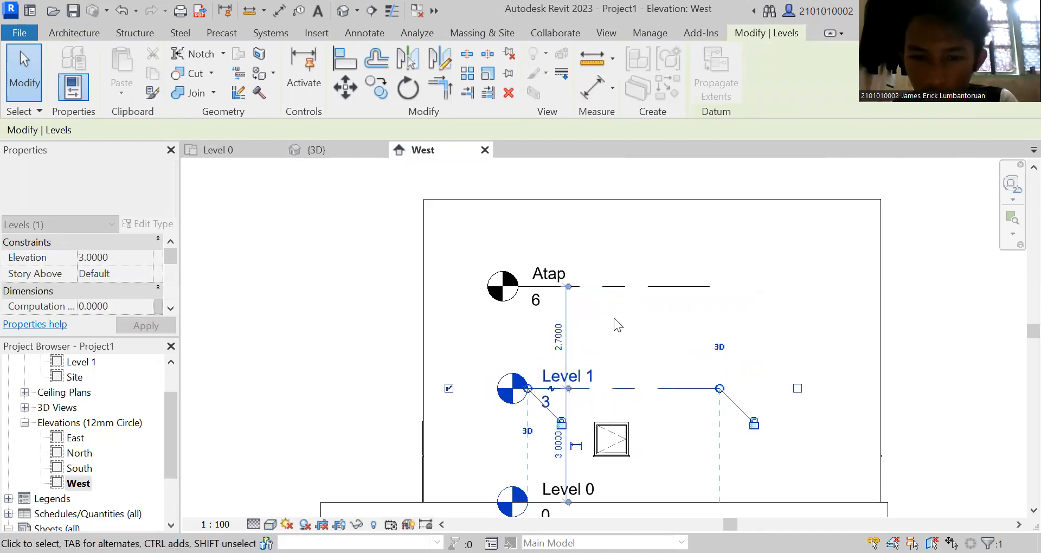
click(621, 287)
mouse_move(631, 321)
mouse_down()
mouse_move(623, 314)
mouse_move(637, 318)
mouse_move(634, 337)
mouse_up()
click(619, 389)
drag(618, 401, 611, 355)
click(609, 337)
click(556, 223)
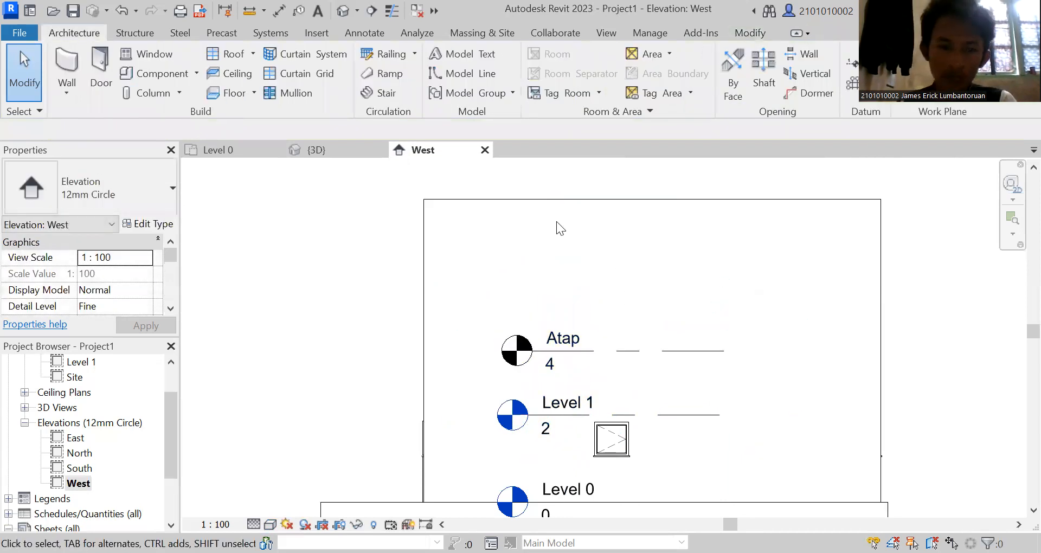
In the 3D view, select all twelve exterior and interior walls of the house together.
click(306, 151)
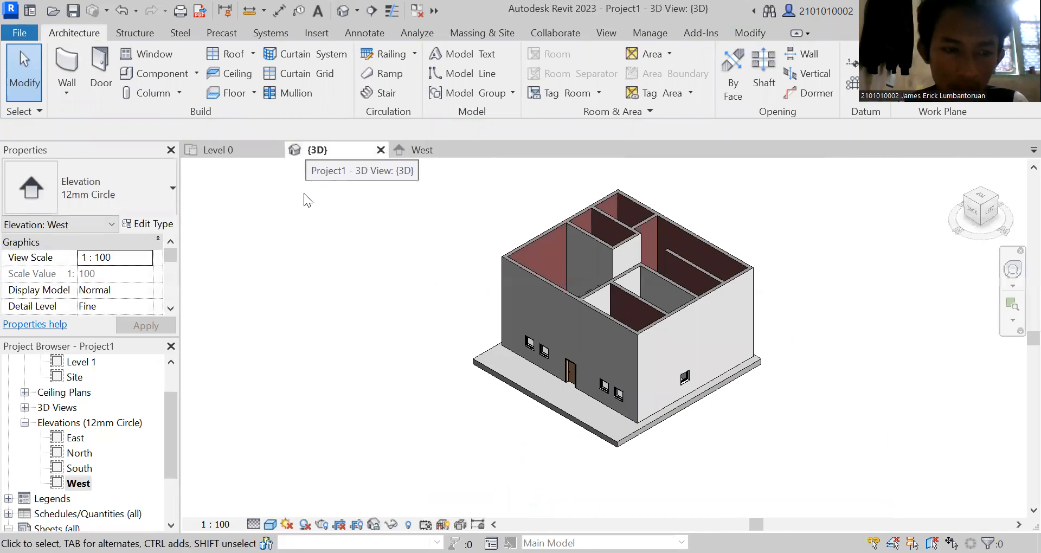
click(565, 299)
ctrl+click(732, 264)
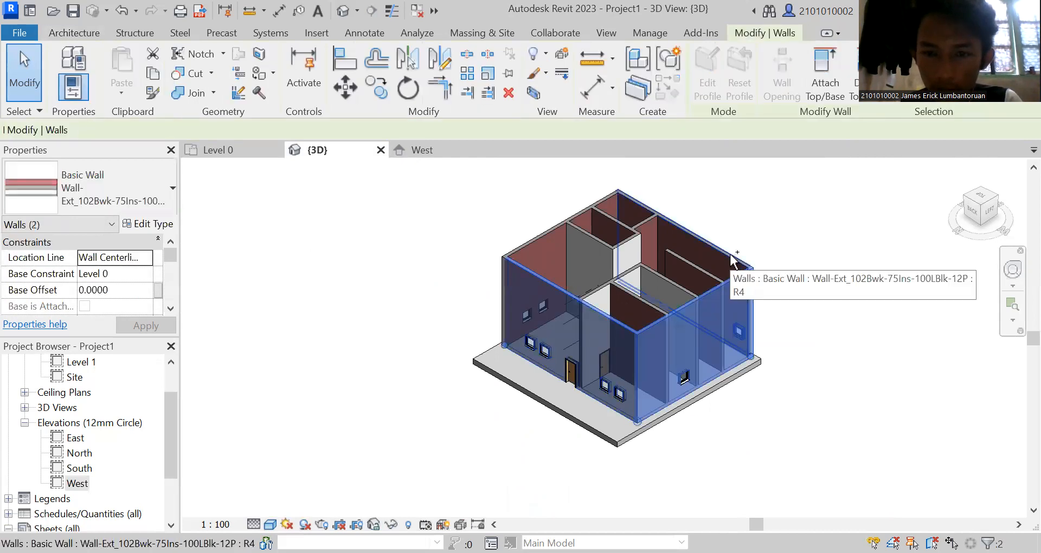
ctrl+click(637, 221)
ctrl+click(637, 223)
ctrl+click(675, 259)
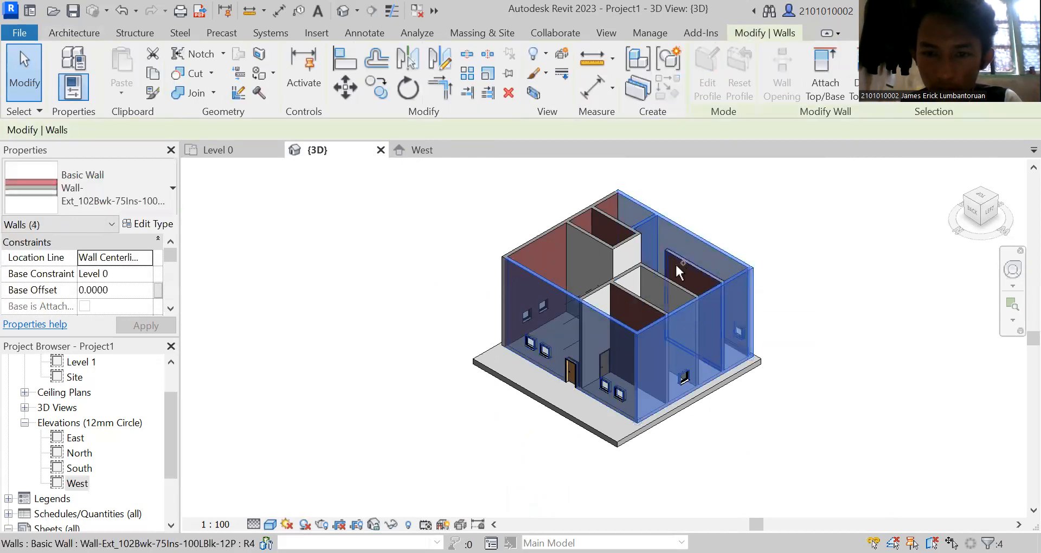
ctrl+click(662, 279)
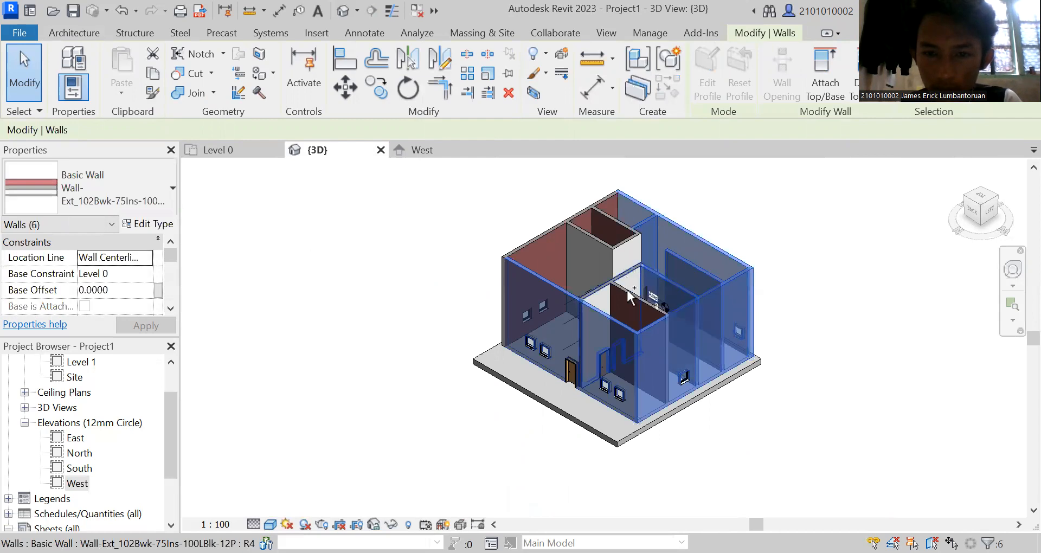
ctrl+click(629, 295)
ctrl+click(545, 235)
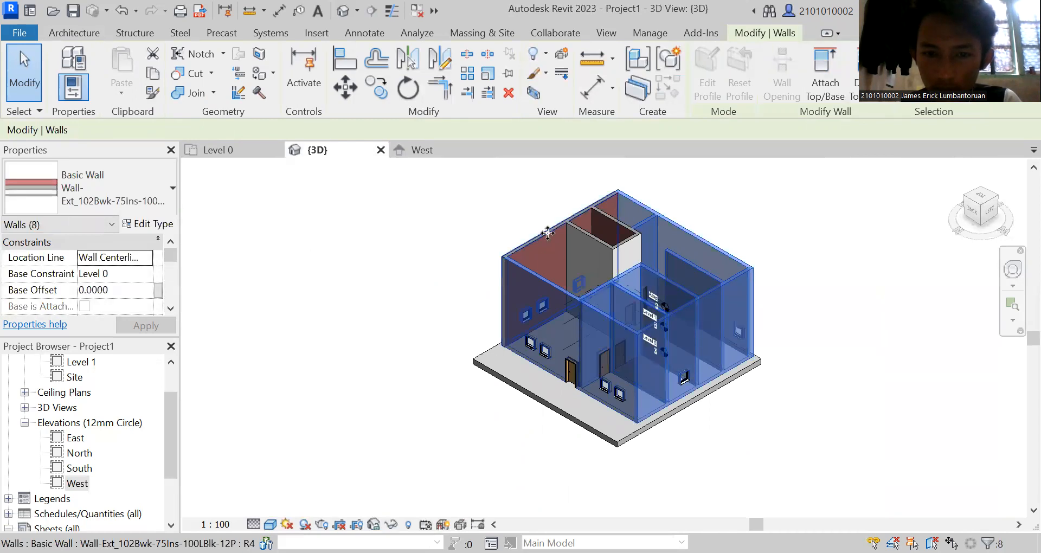
ctrl+click(545, 236)
ctrl+click(578, 238)
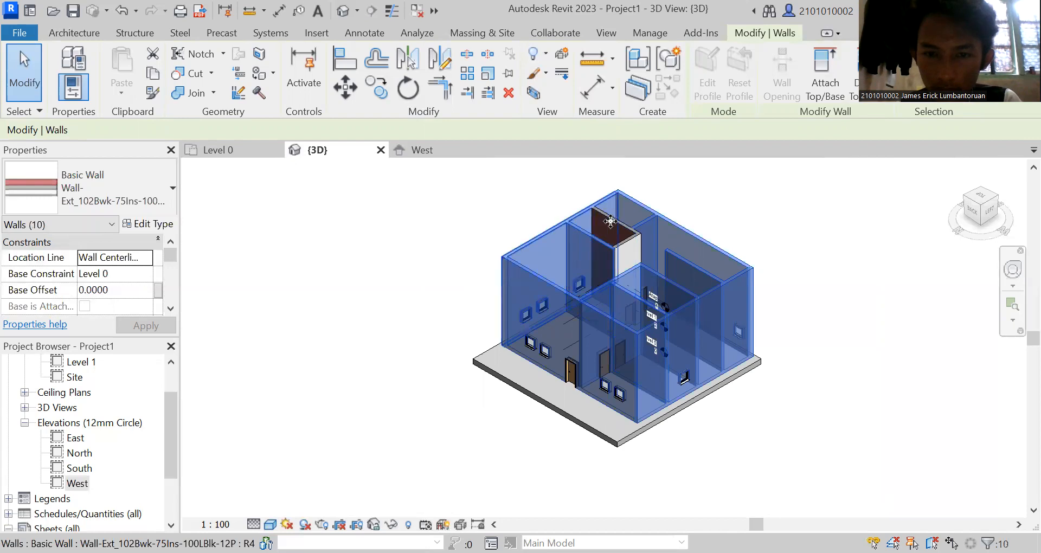
ctrl+click(610, 223)
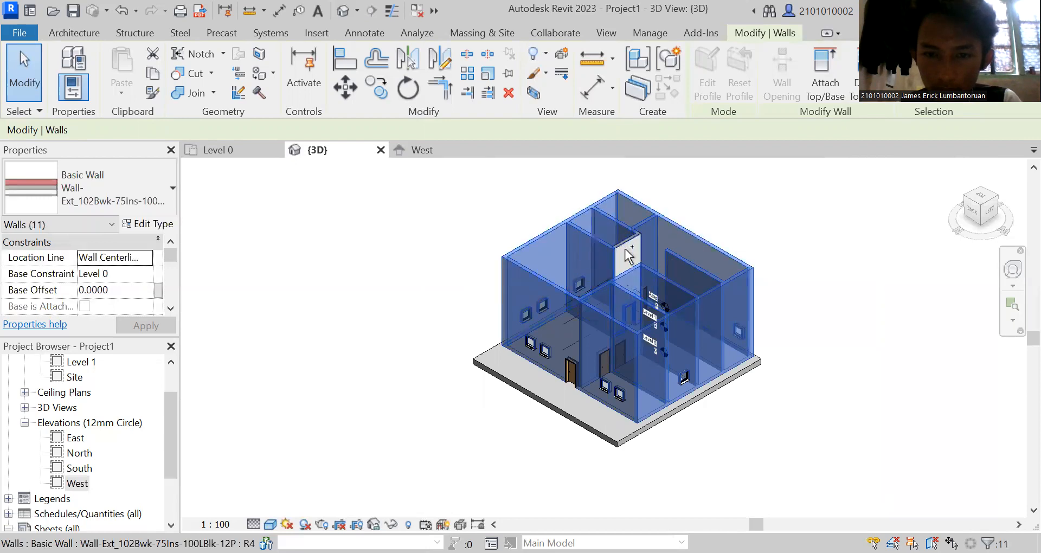
ctrl+click(627, 256)
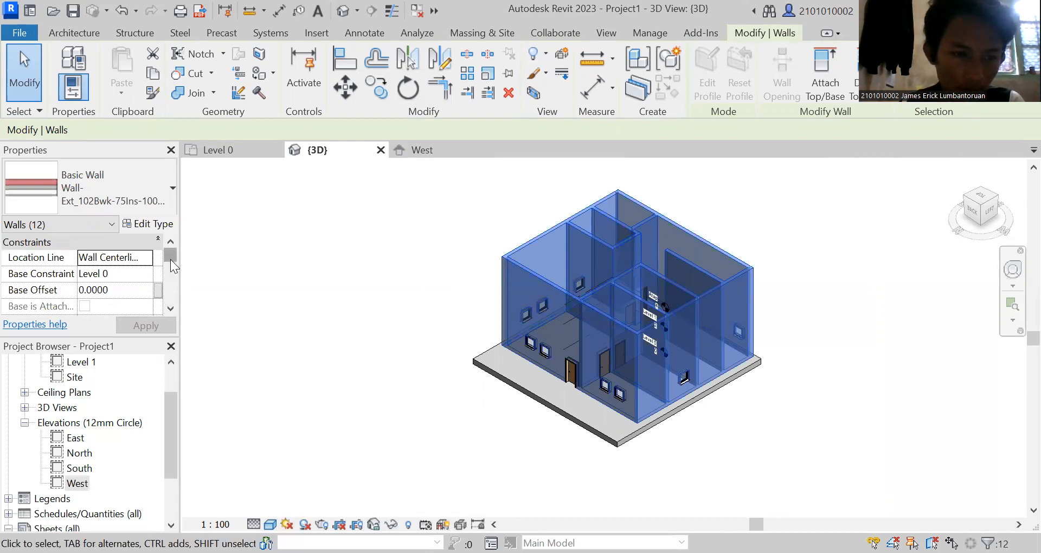
Set the selected walls' top constraint to Up to level: Atap and apply it.
drag(171, 259, 168, 268)
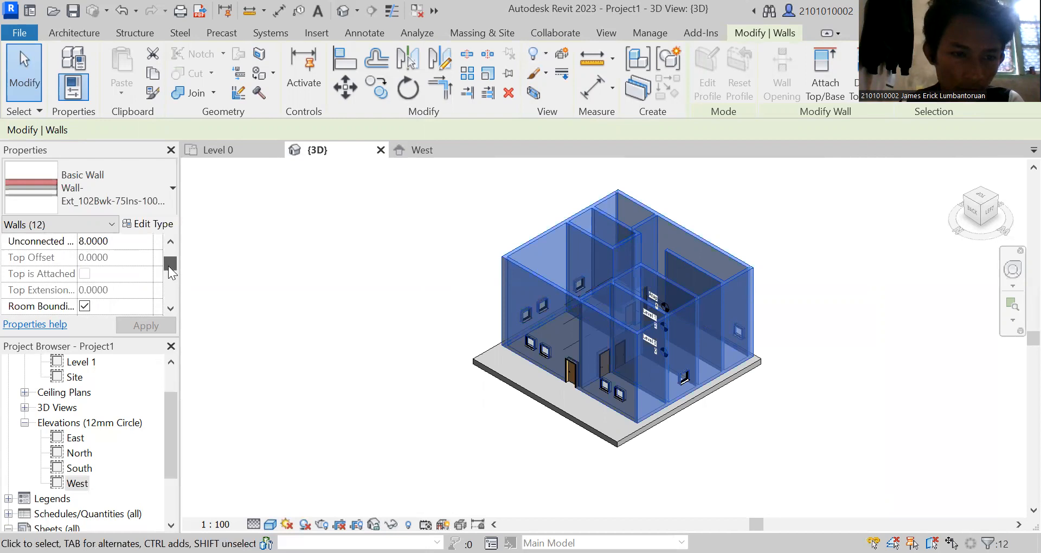
scroll(168, 265, up, 1)
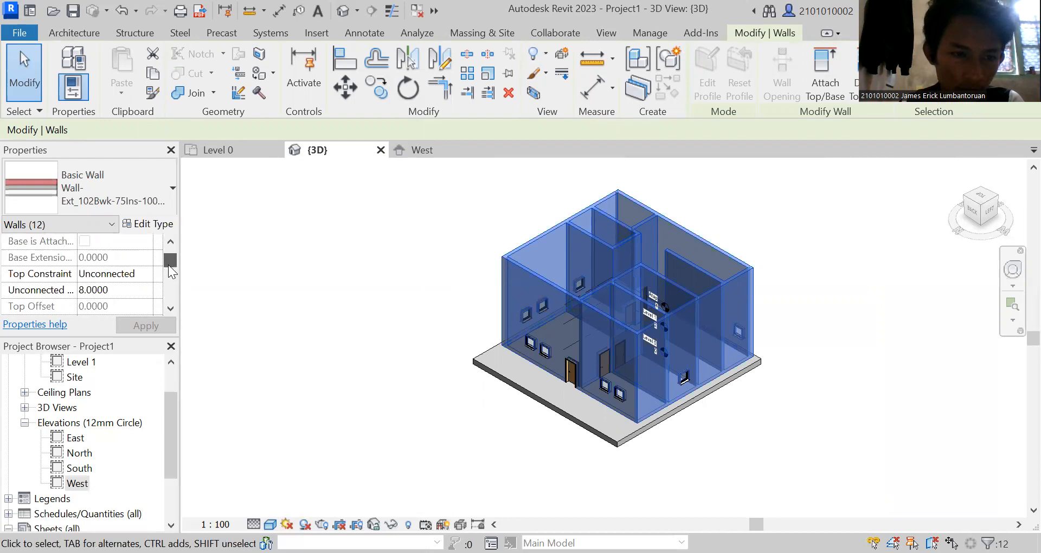
click(111, 276)
key(alt+Down)
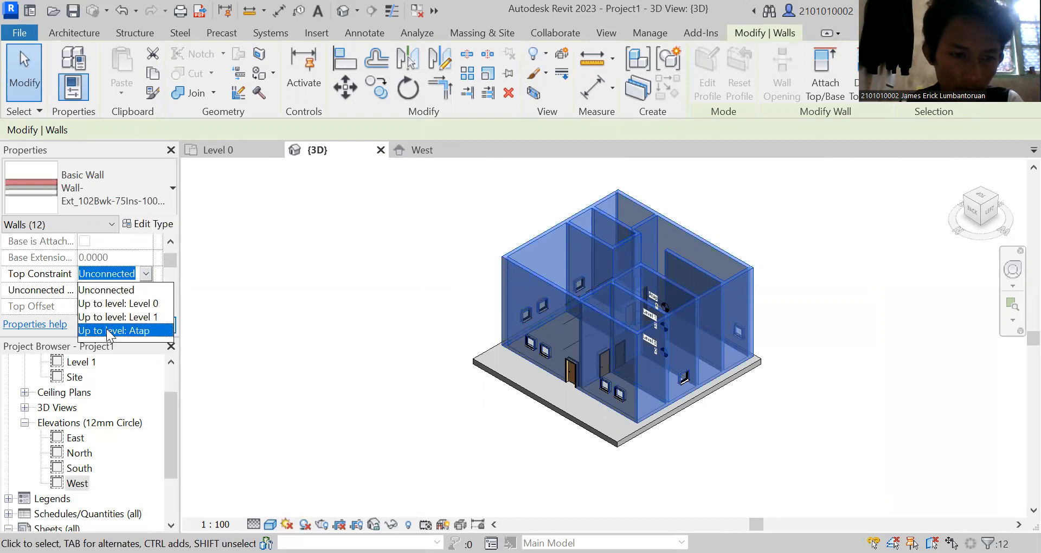
click(106, 329)
click(141, 328)
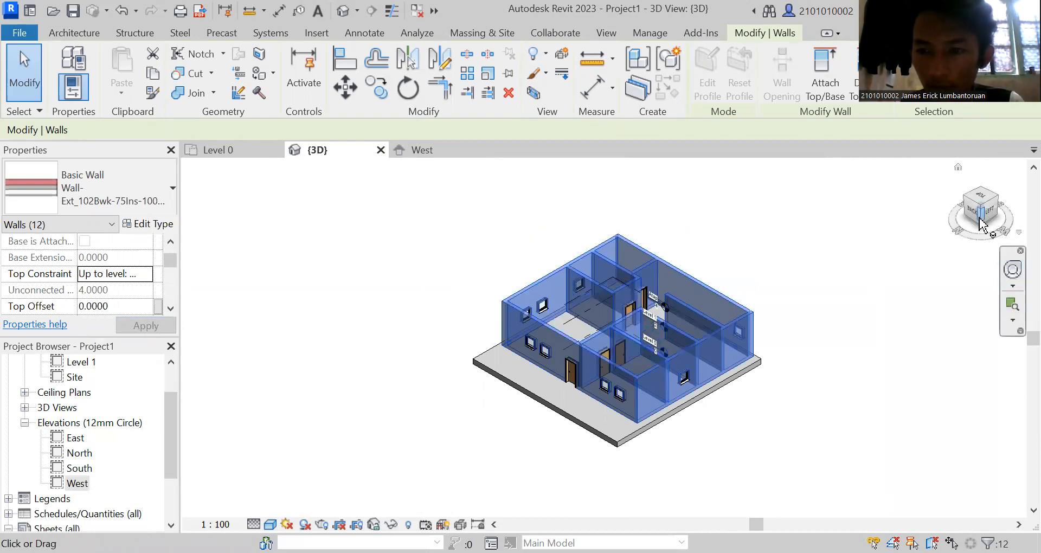
Check the wall tops against the Atap level in the West elevation, and inspect the house from the back and above in 3D.
mouse_move(1013, 216)
mouse_down()
mouse_move(1014, 197)
mouse_move(189, 196)
mouse_move(198, 190)
mouse_up()
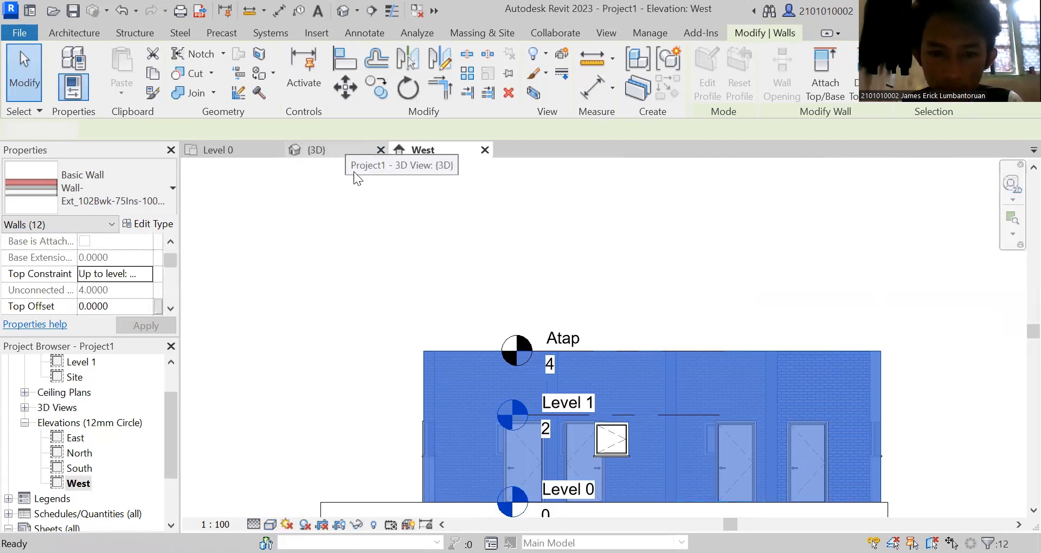
click(347, 149)
click(844, 279)
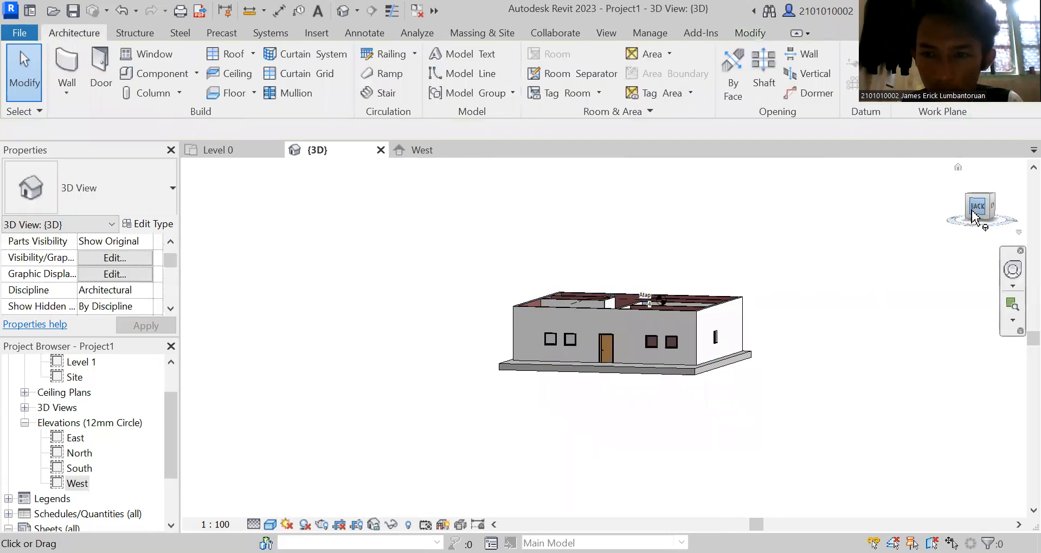
mouse_move(967, 211)
mouse_down()
mouse_move(923, 233)
mouse_move(836, 221)
mouse_move(832, 205)
mouse_move(924, 206)
mouse_move(945, 194)
mouse_move(953, 167)
mouse_up()
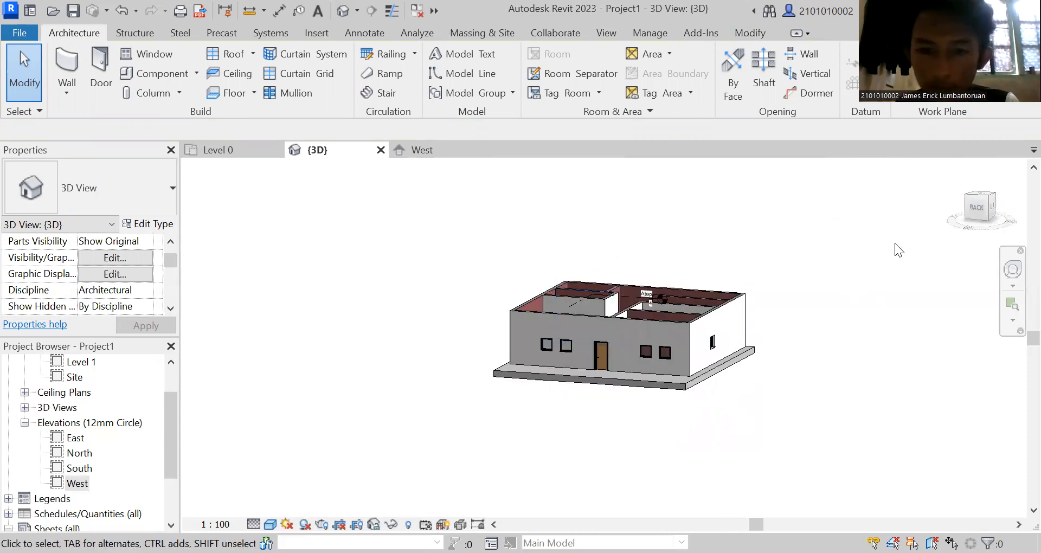
drag(973, 222, 947, 250)
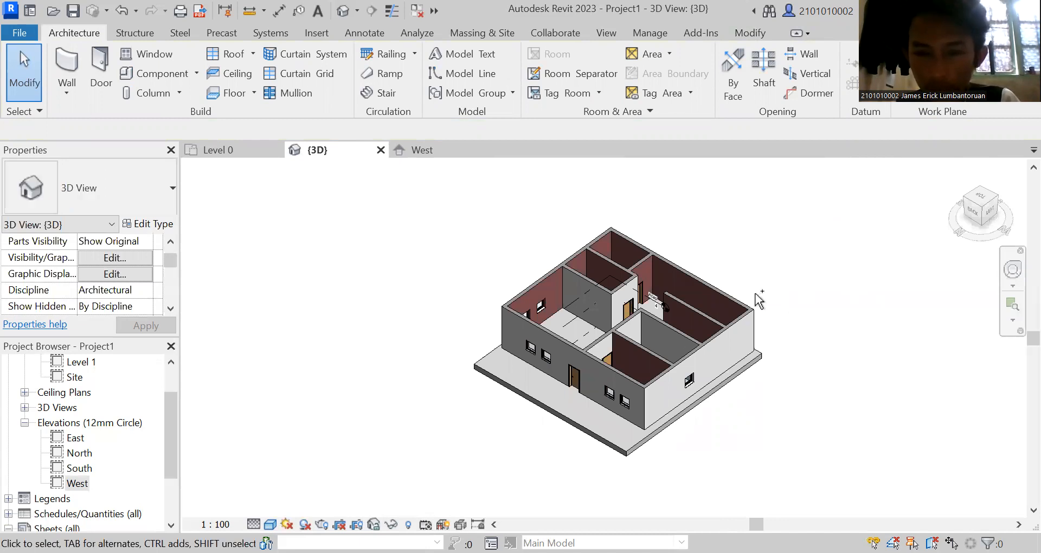
click(674, 266)
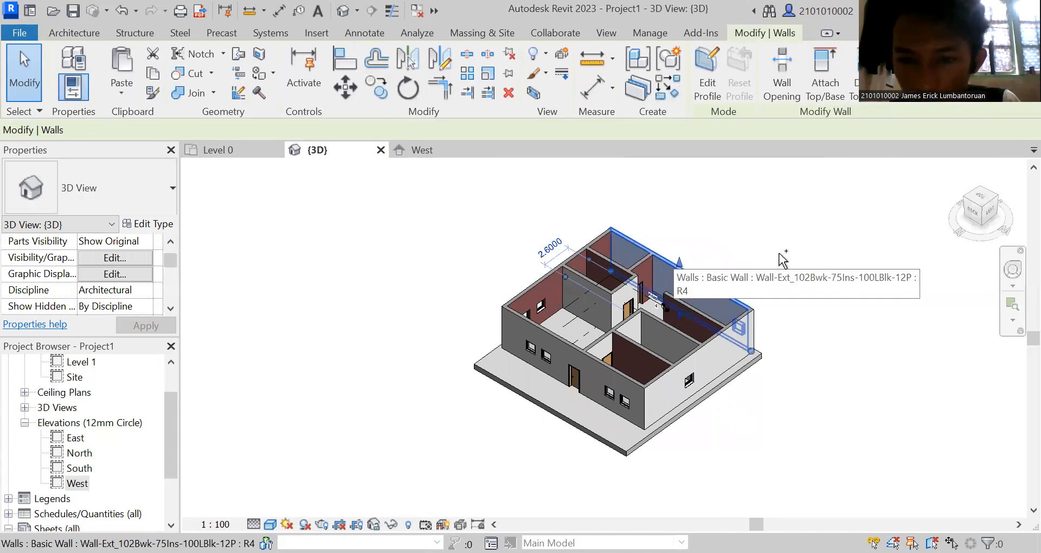
right_click(779, 142)
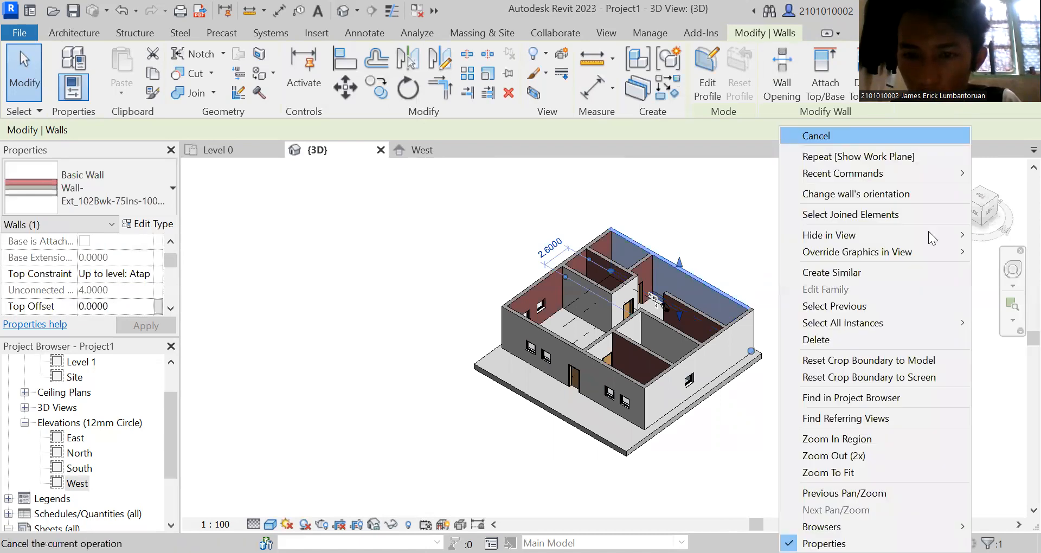
click(974, 220)
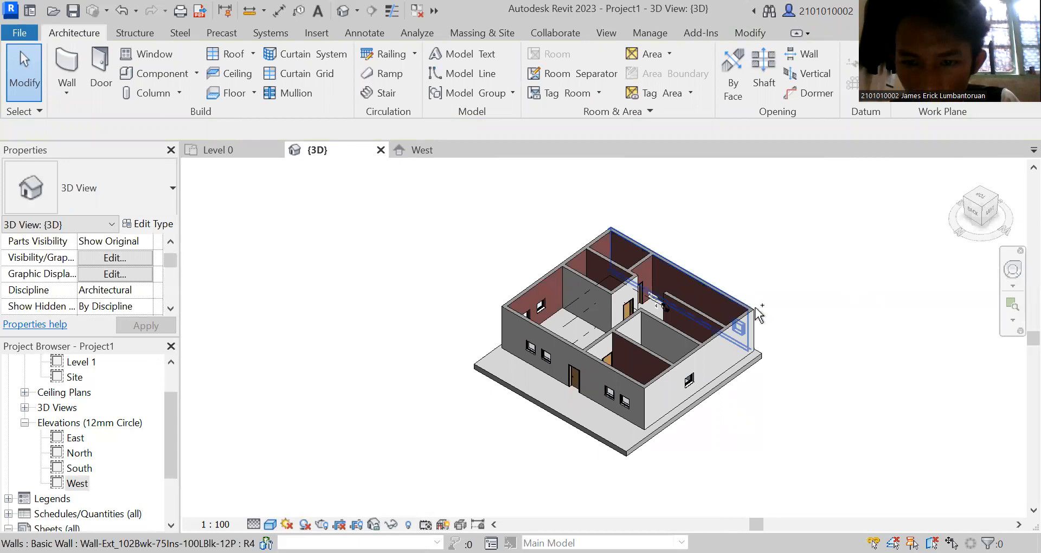
Select the four exterior walls in the 3D view and try to create a footprint roof directly from that selection.
key(Tab)
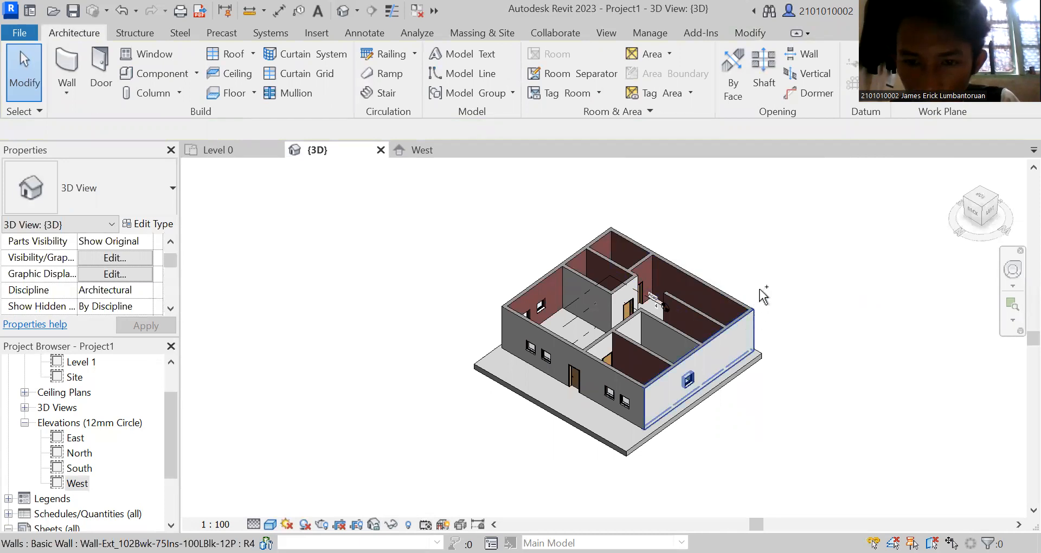
click(761, 299)
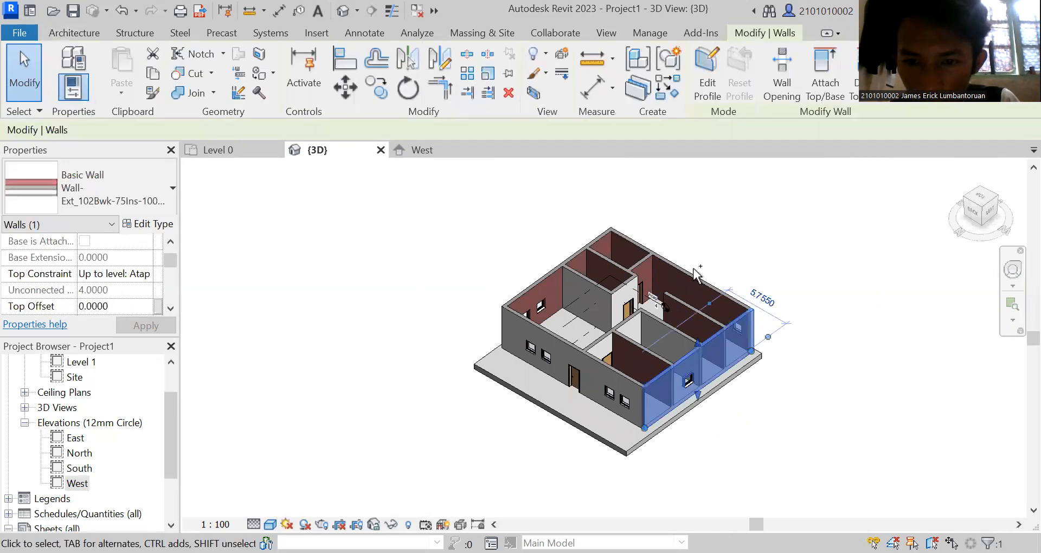
ctrl+click(596, 250)
ctrl+click(542, 338)
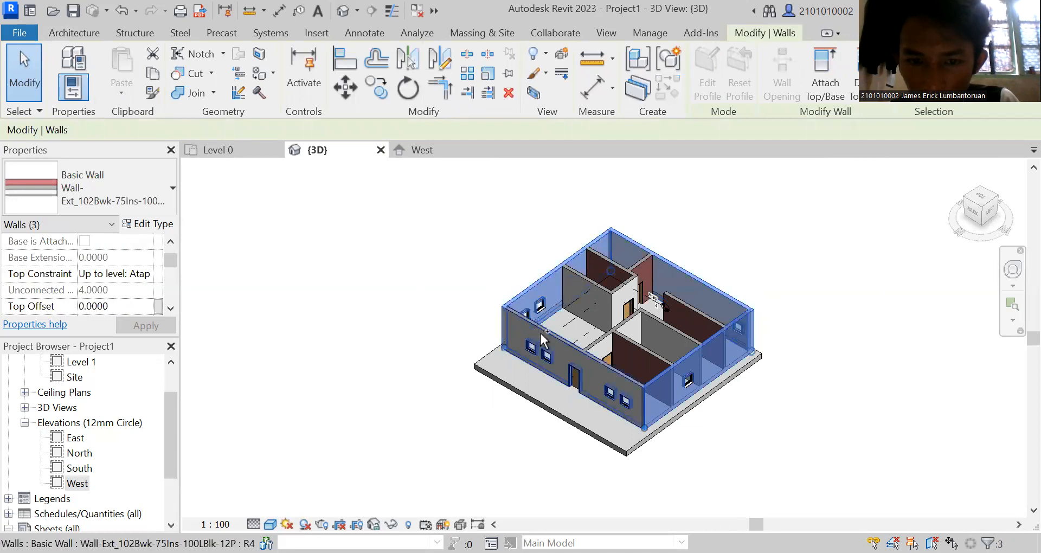
ctrl+click(612, 382)
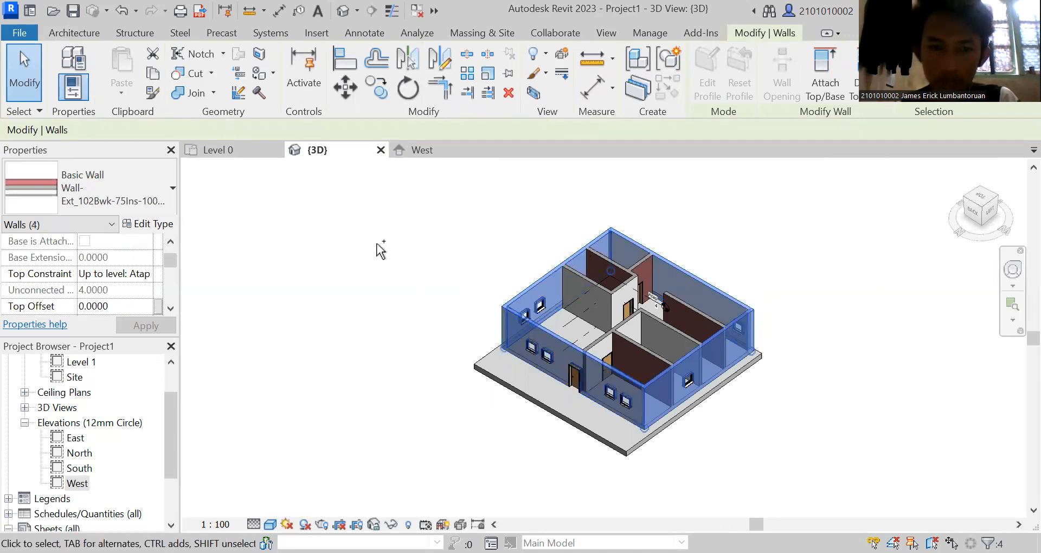
click(76, 33)
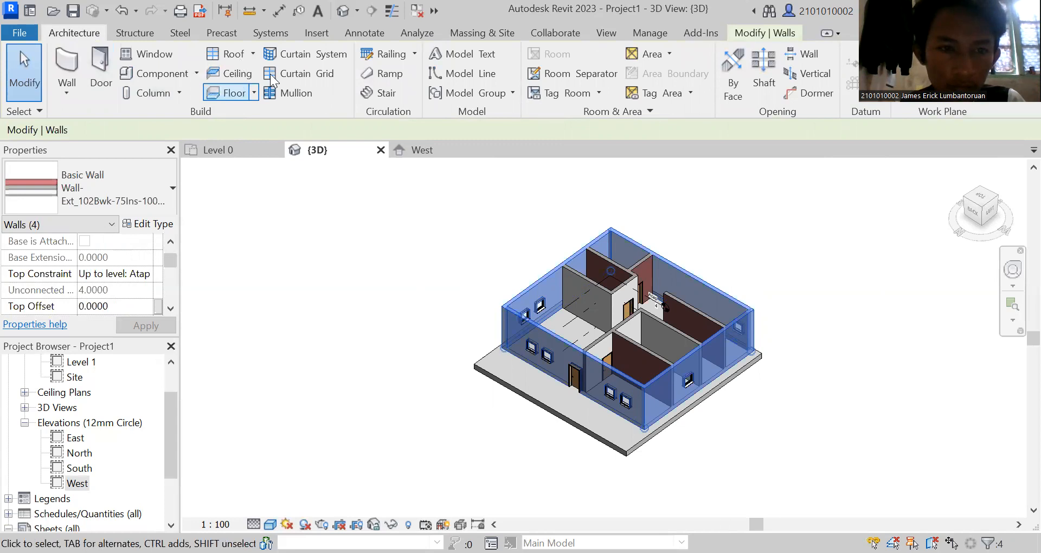
click(254, 54)
click(231, 52)
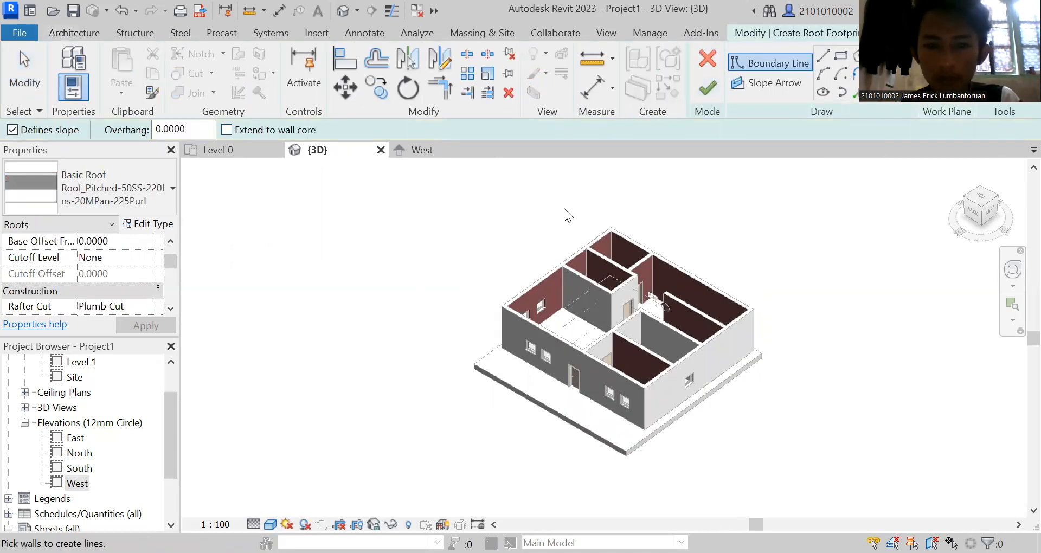
click(708, 87)
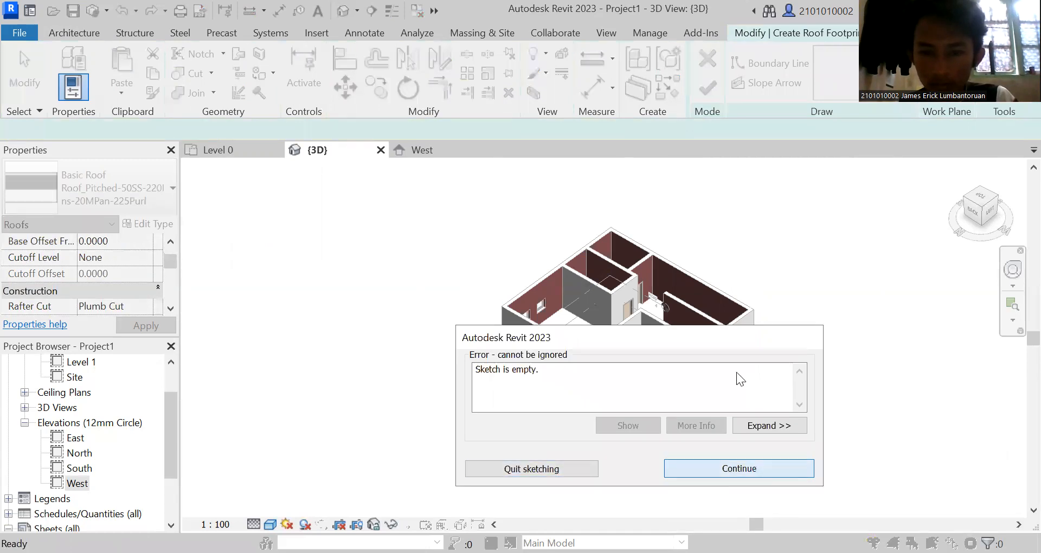
click(730, 476)
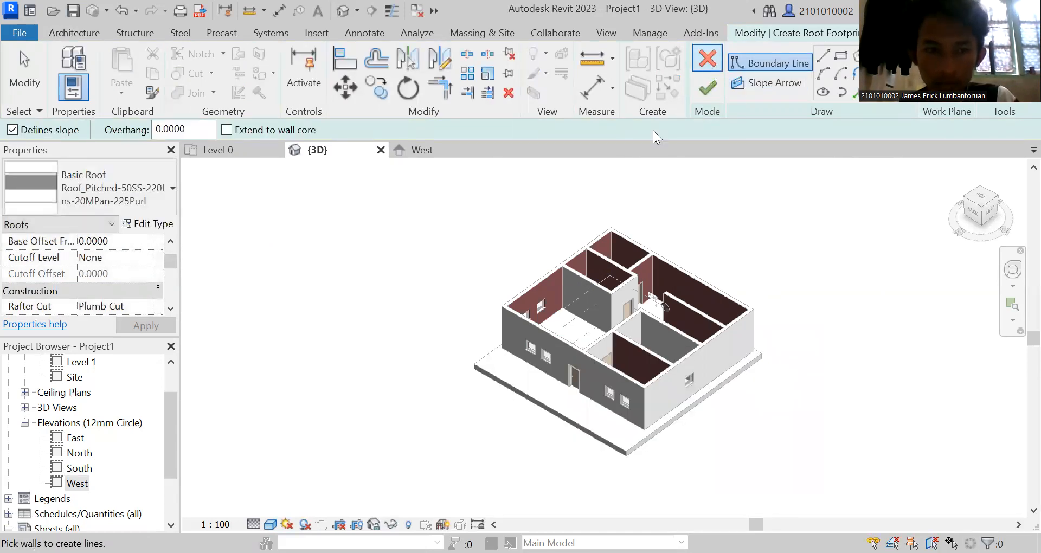
click(707, 58)
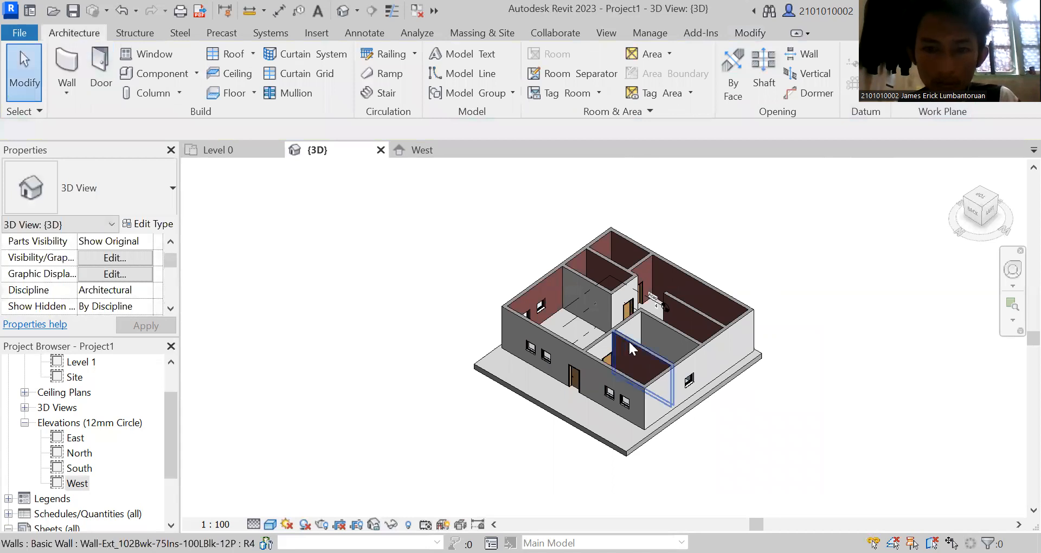
Reselect the four exterior walls one by one and retry the footprint roof from the preselected walls.
click(629, 386)
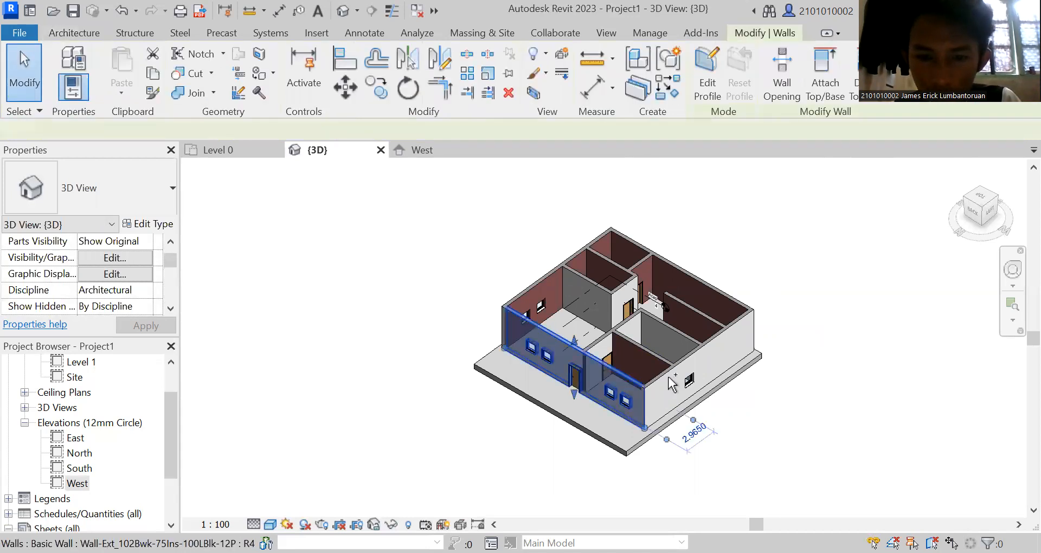
ctrl+click(700, 358)
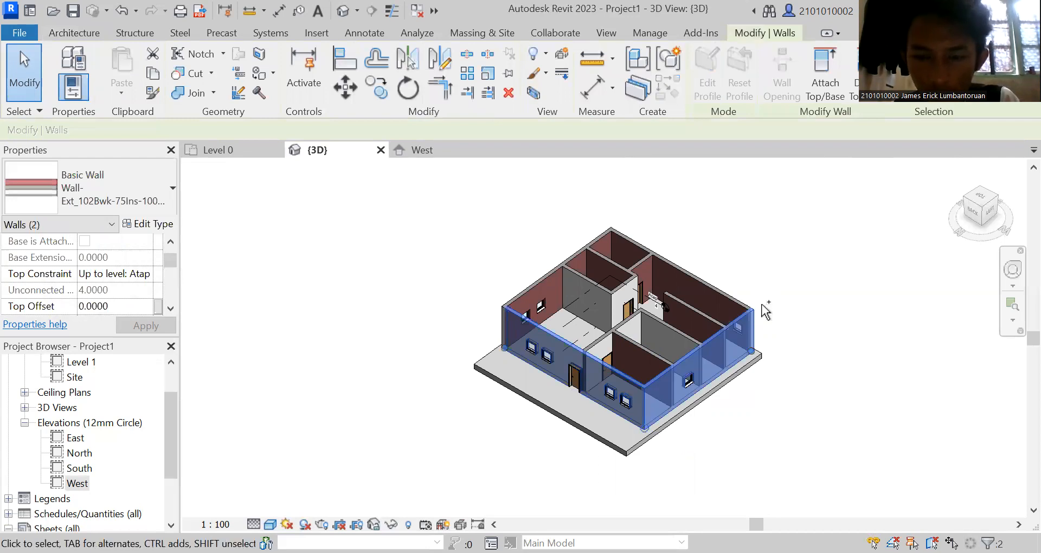
ctrl+click(710, 286)
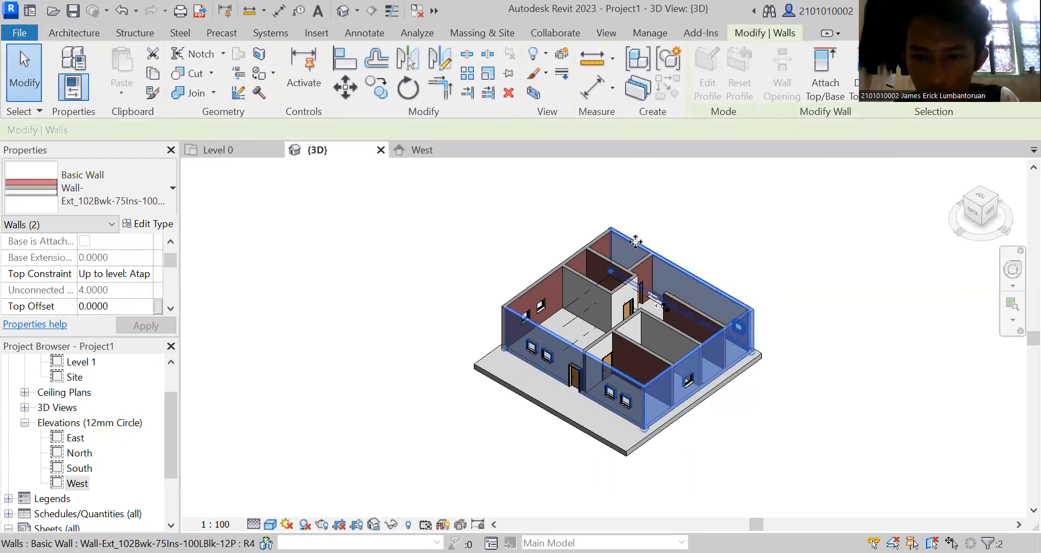
ctrl+click(565, 255)
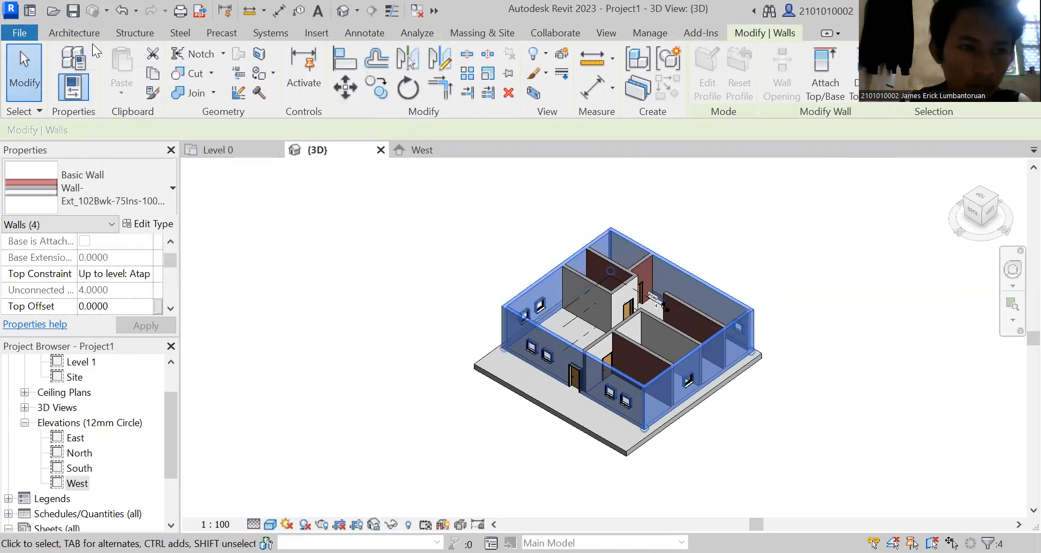
click(90, 35)
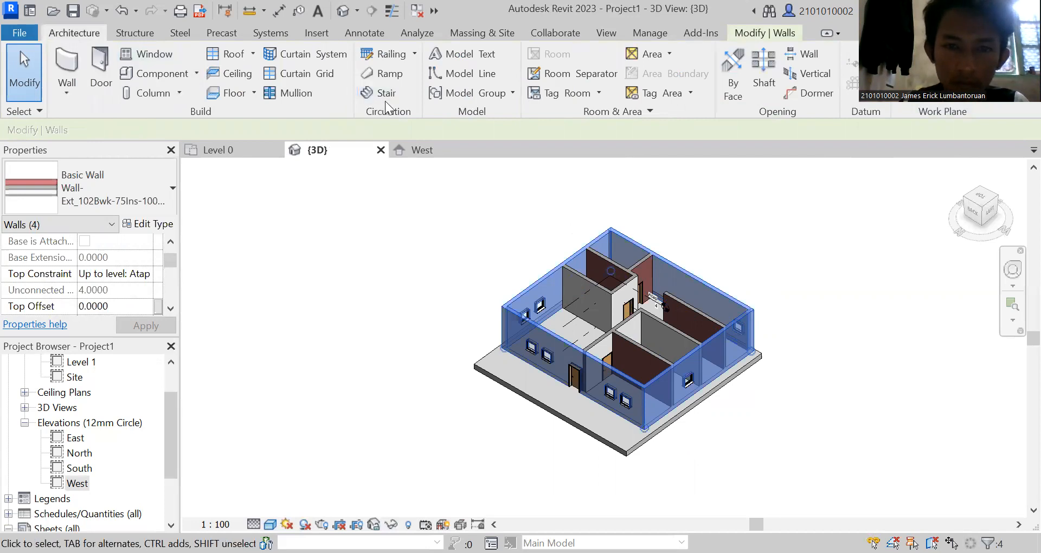
click(234, 53)
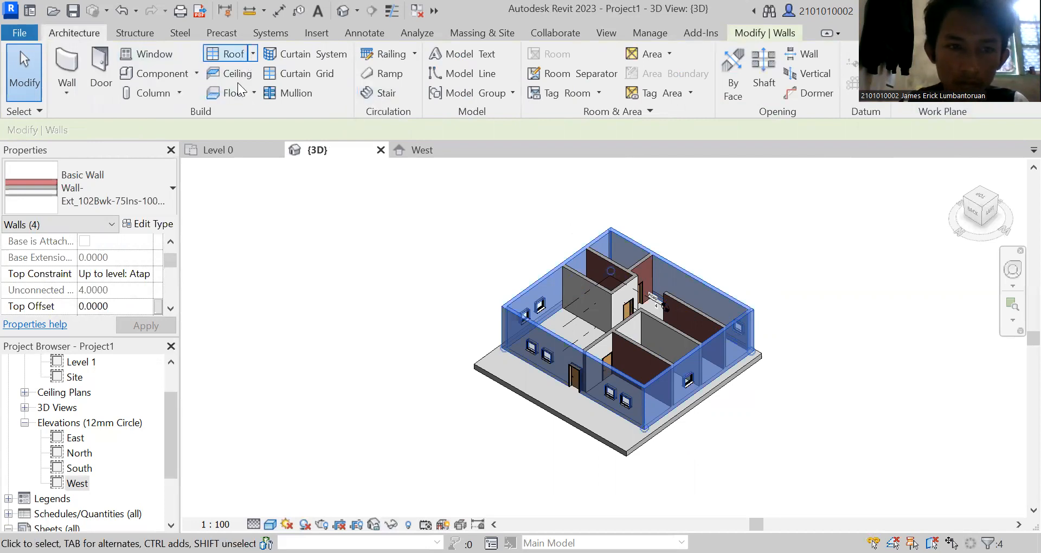
drag(974, 221, 956, 158)
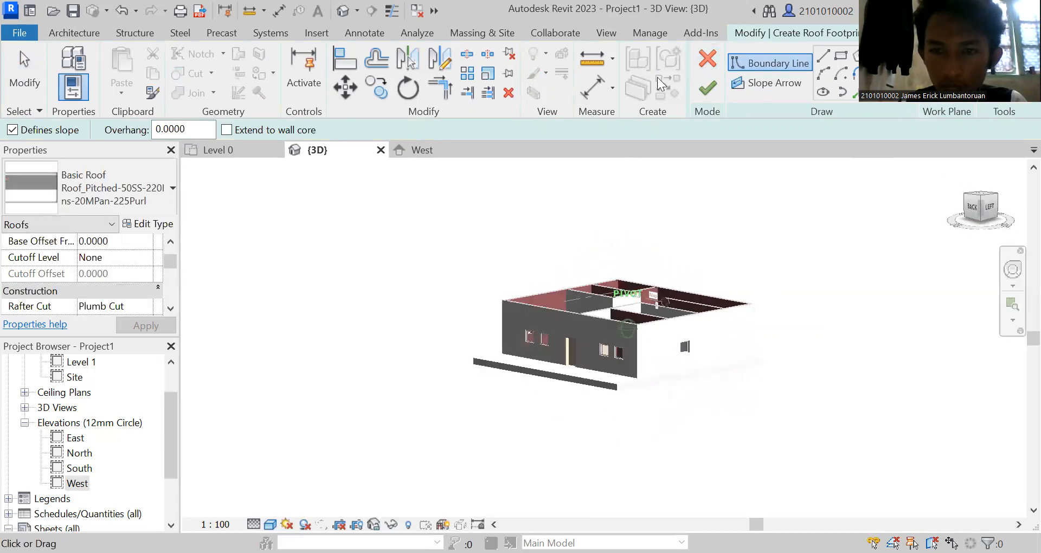
click(711, 88)
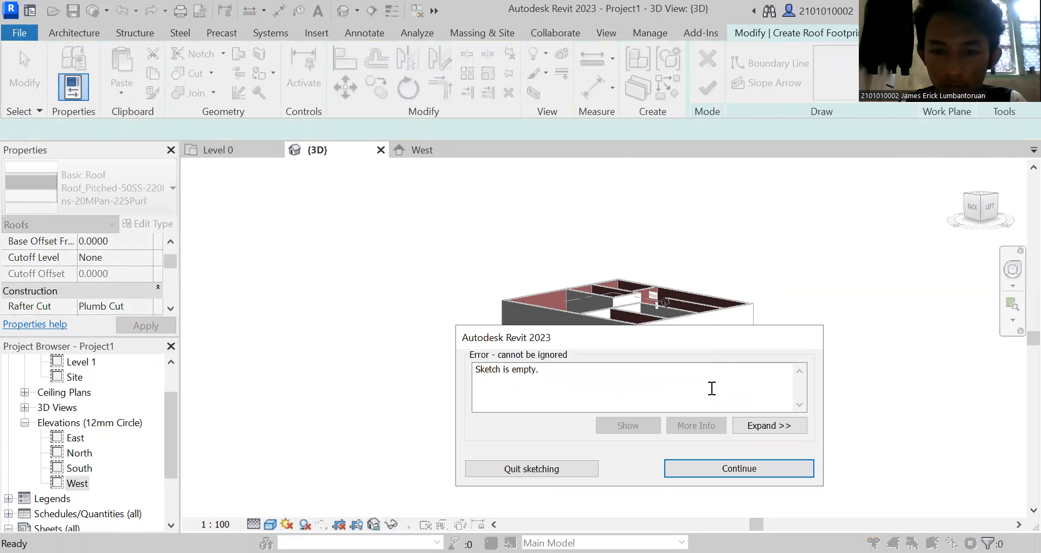
click(759, 468)
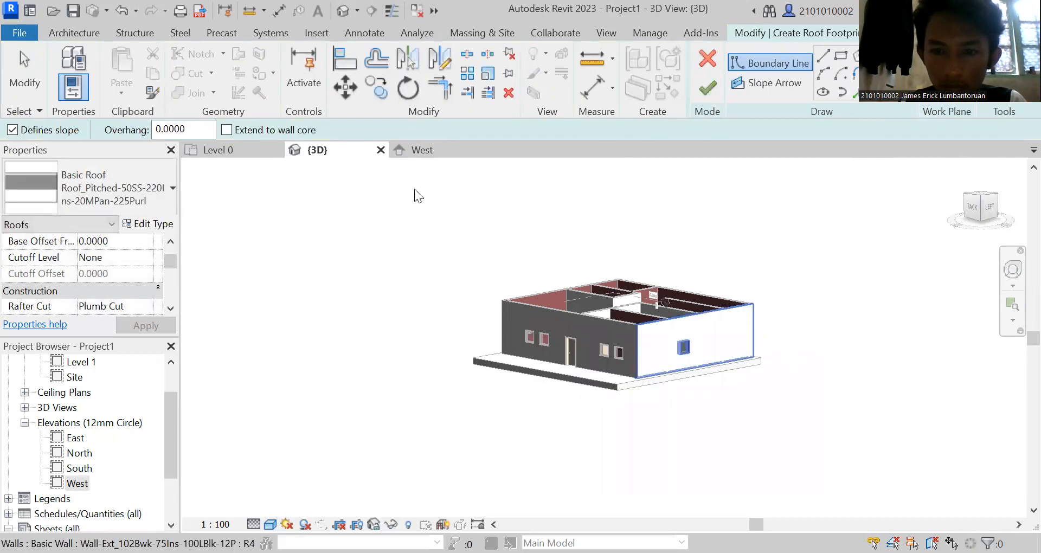
click(707, 58)
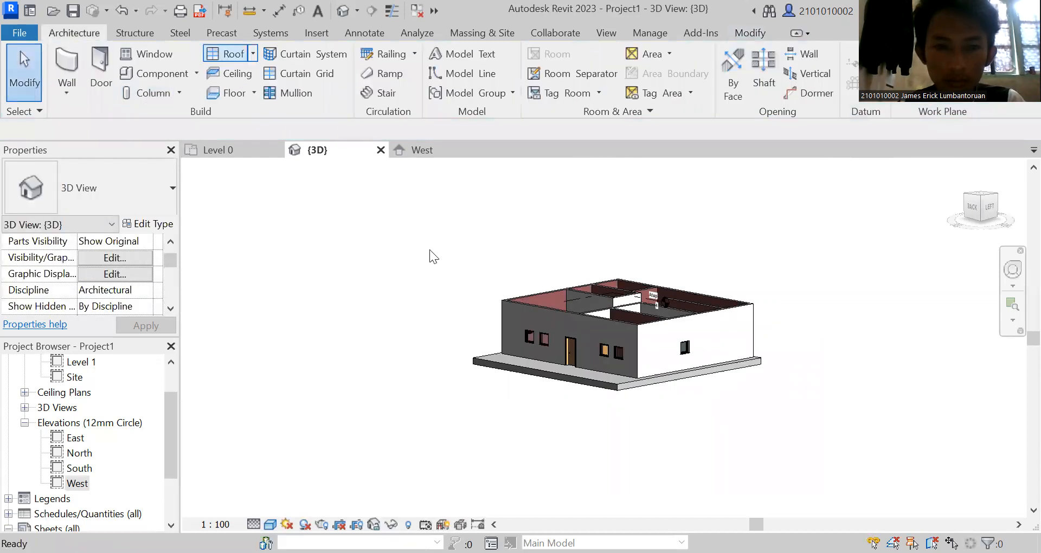
Create a sloped footprint roof with zero overhang by picking the four exterior walls as its boundary, and inspect it in 3D.
key(Return)
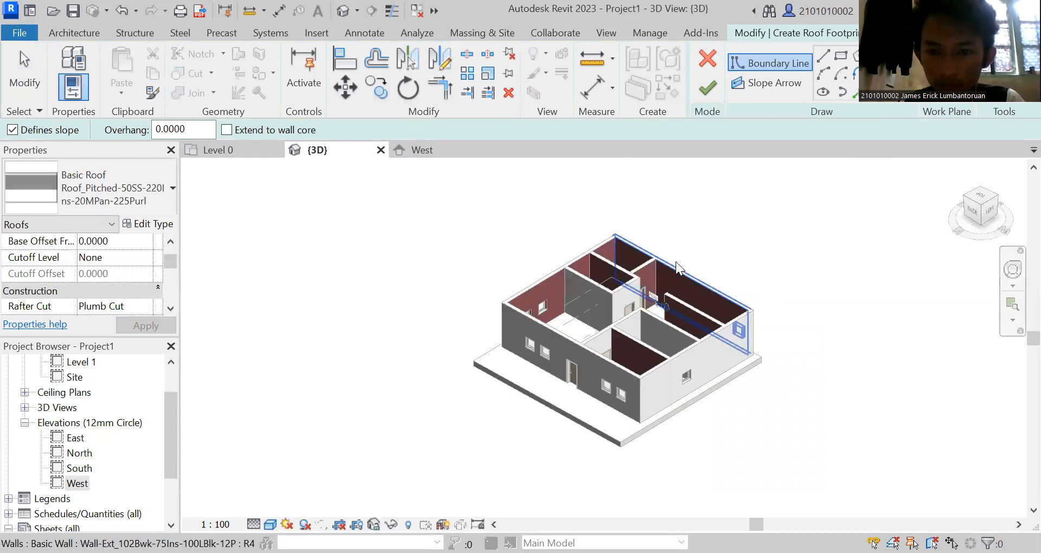
click(681, 270)
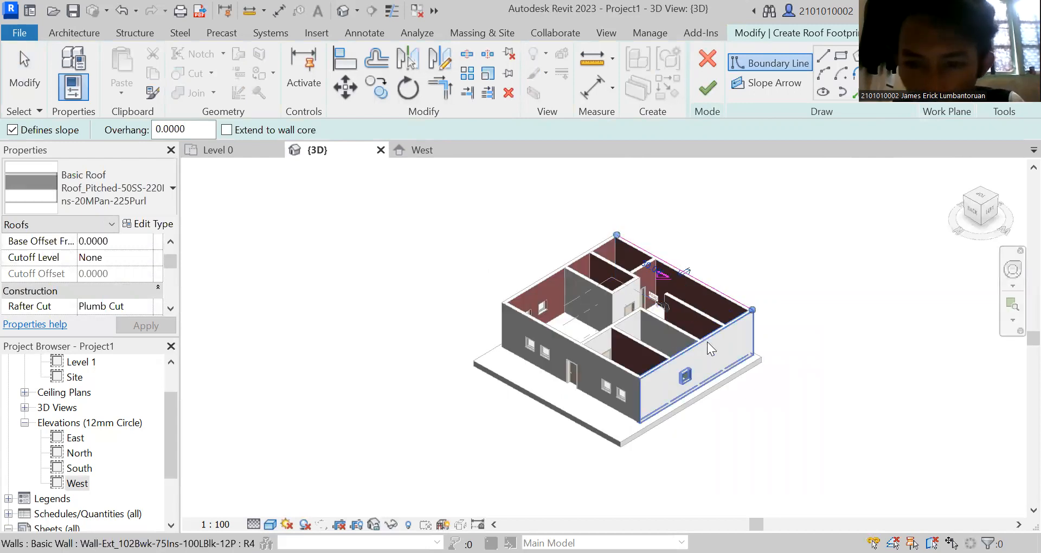
click(579, 357)
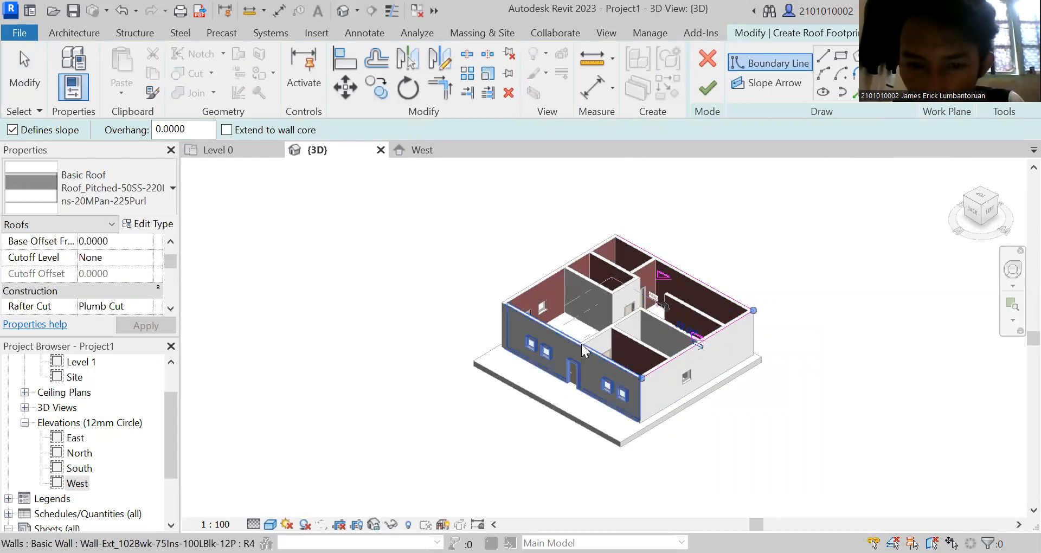
click(538, 287)
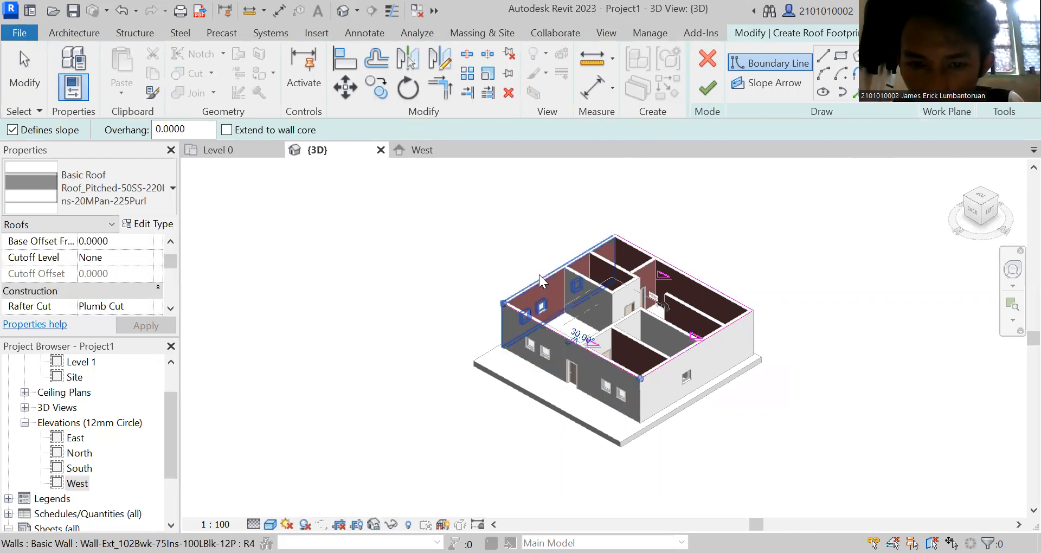
click(539, 274)
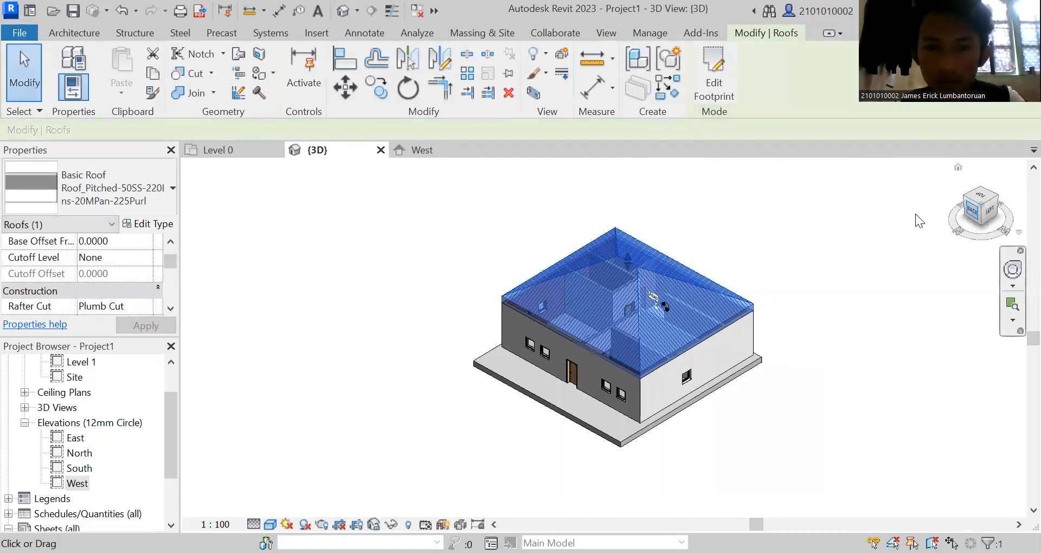
click(978, 211)
click(984, 198)
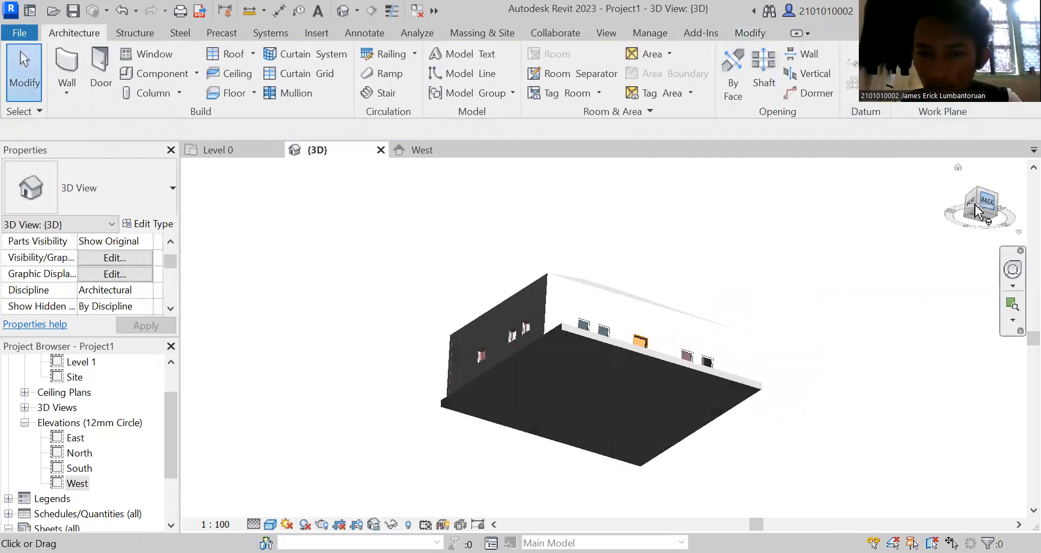
click(982, 208)
mouse_move(976, 219)
mouse_down()
mouse_move(929, 227)
mouse_move(920, 304)
mouse_up()
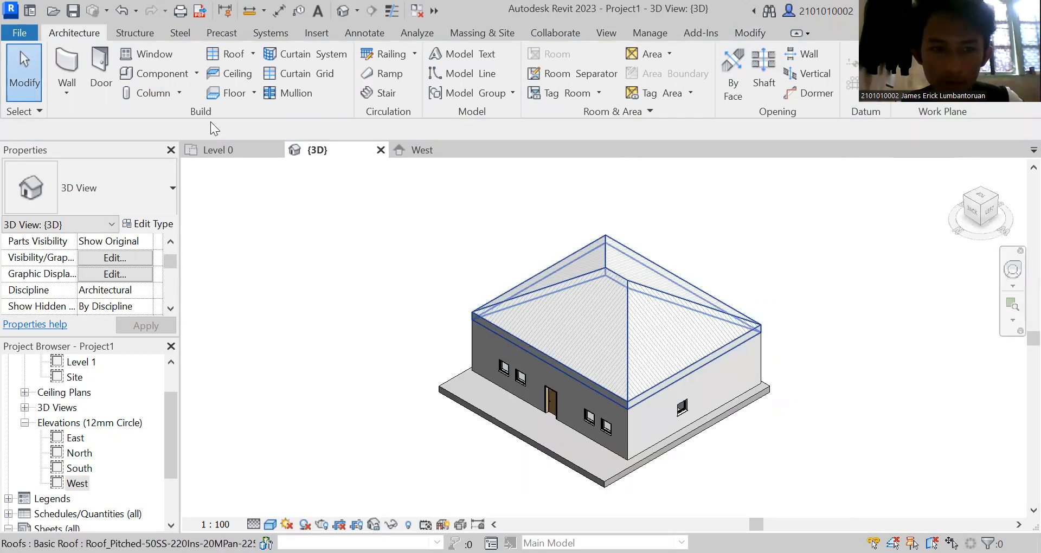
In the Level 0 plan, place two UC305x305x97 structural columns with 2.5 m depth on the front terrace, and check them in 3D.
click(222, 146)
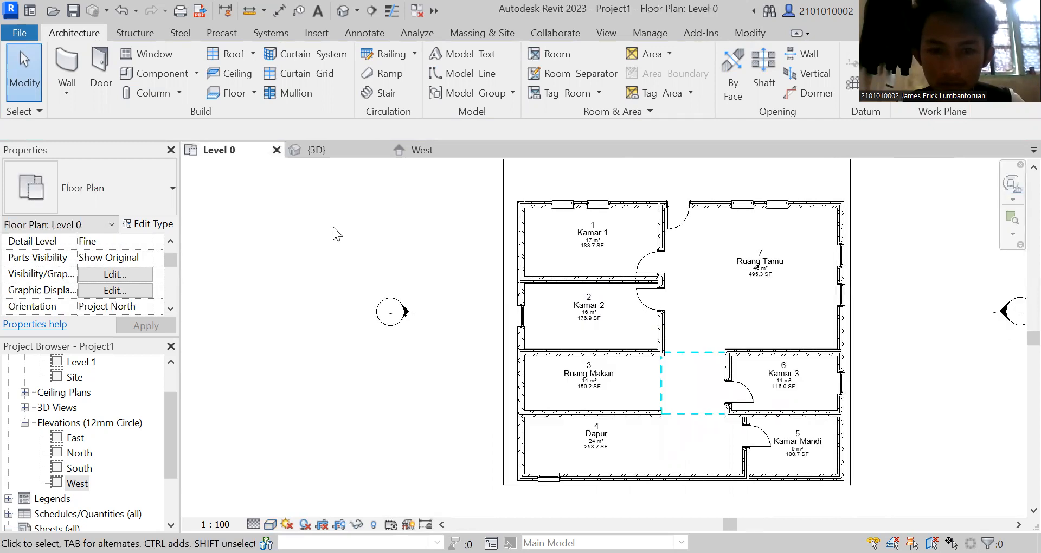
scroll(940, 219, up, 1)
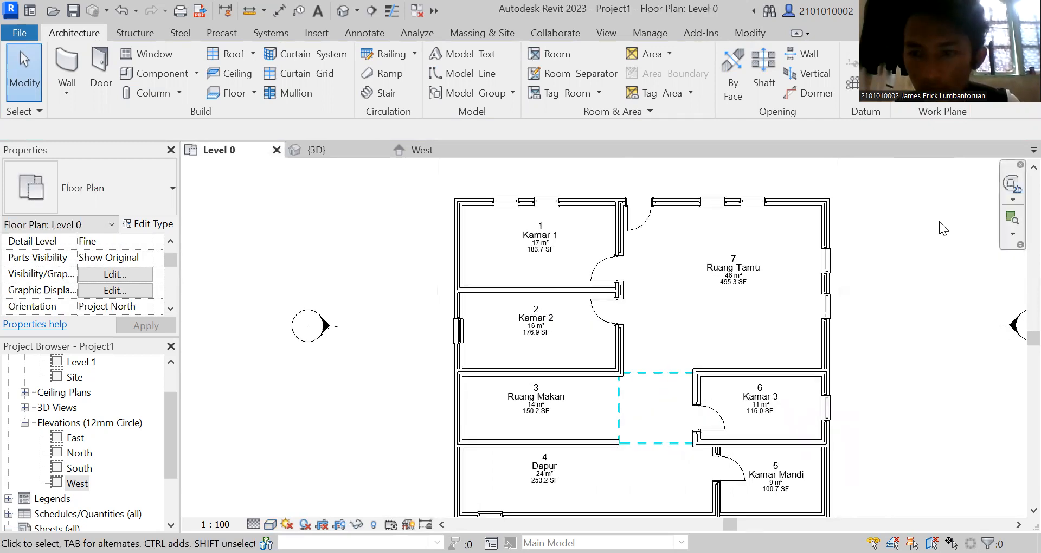
scroll(938, 225, down, 1)
scroll(1015, 328, down, 1)
middle_drag(813, 423, 813, 452)
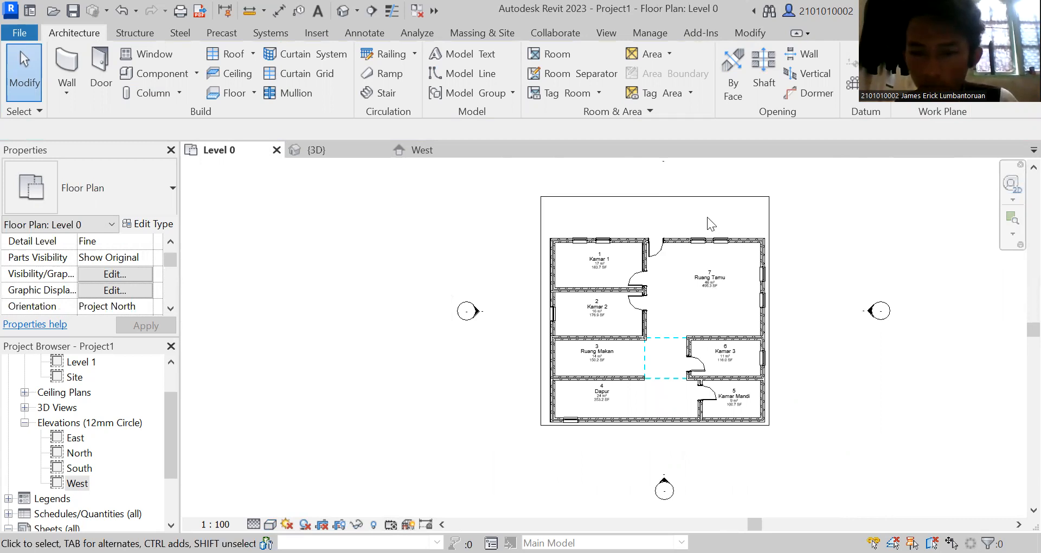
click(217, 91)
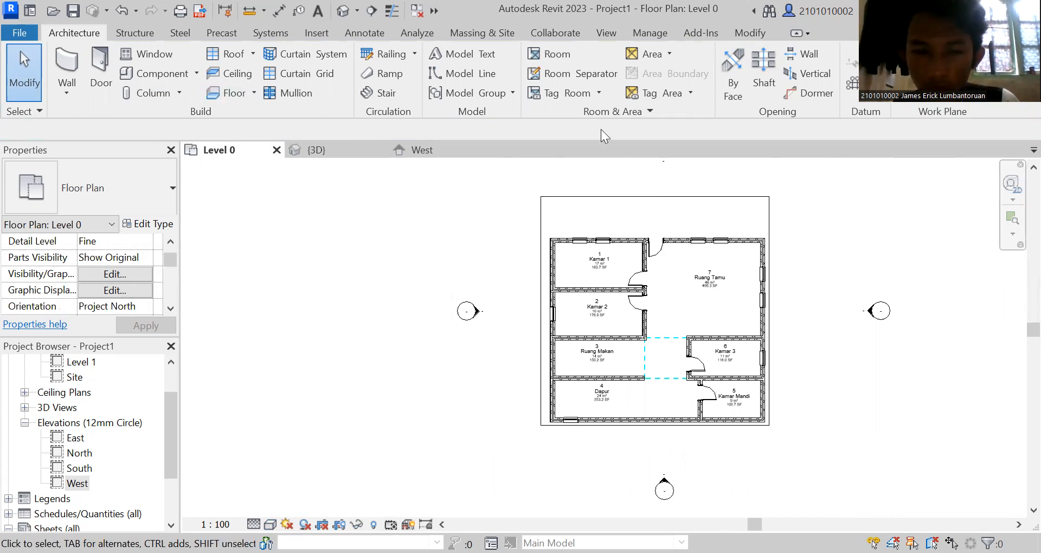
click(179, 95)
click(163, 120)
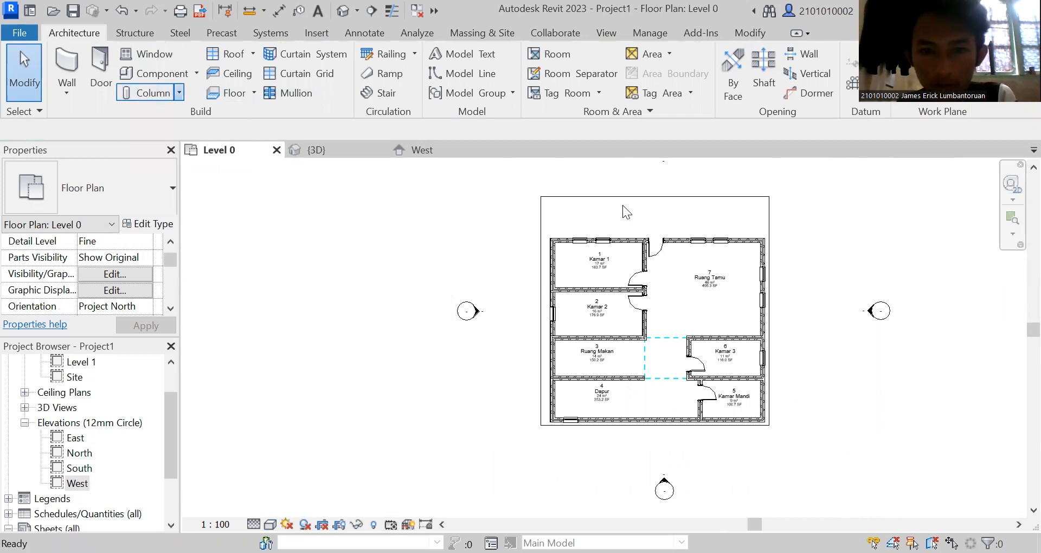
click(758, 216)
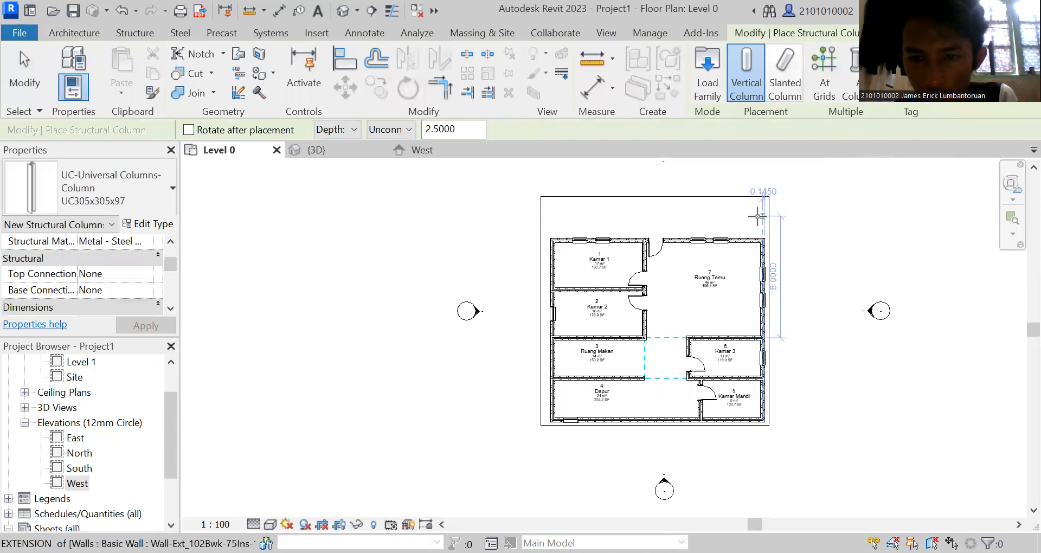
click(670, 220)
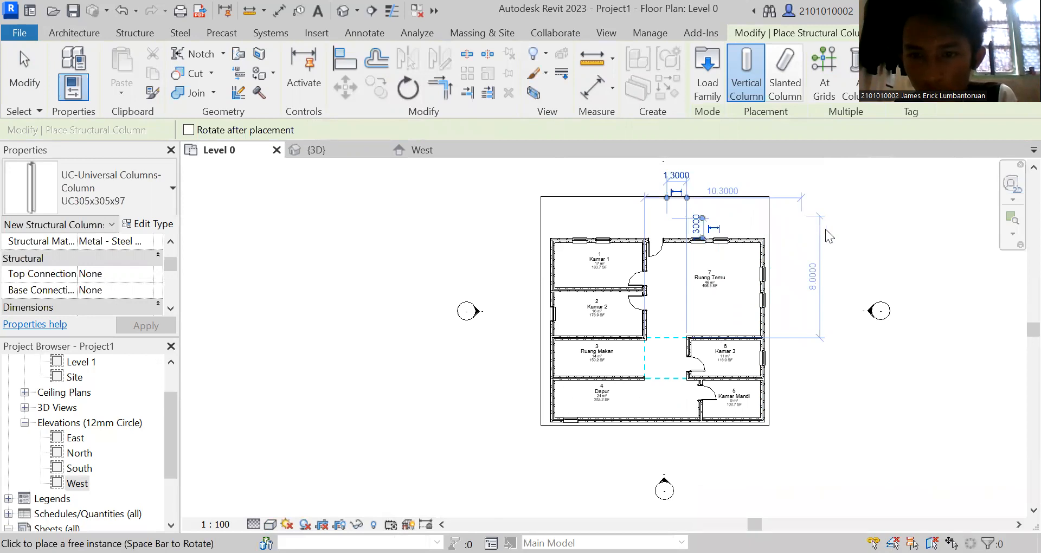
key(Escape)
key(Escape)
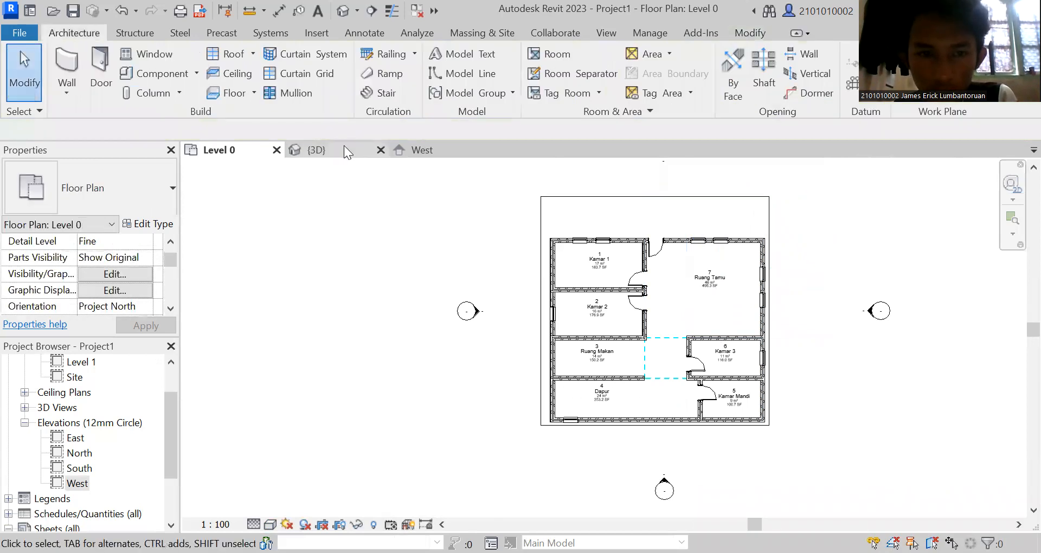
click(344, 146)
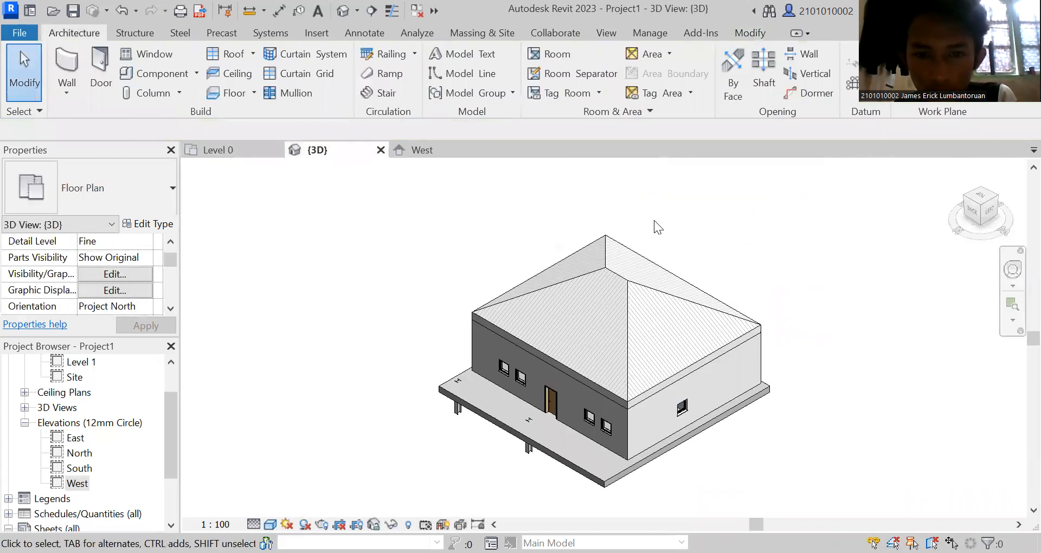
Delete the two UC305x305x97 structural columns from the front terrace.
click(523, 453)
key(Delete)
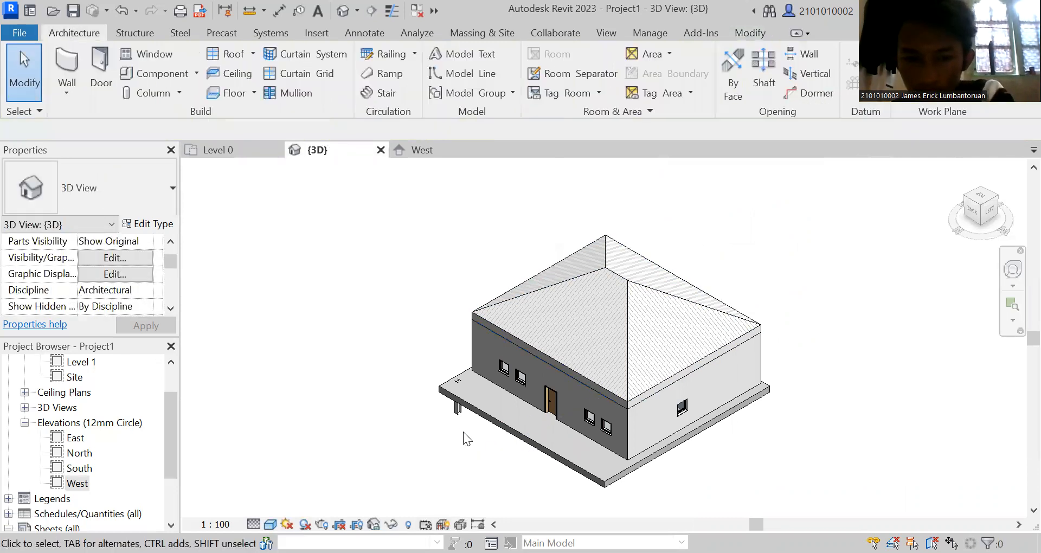
click(458, 408)
key(Delete)
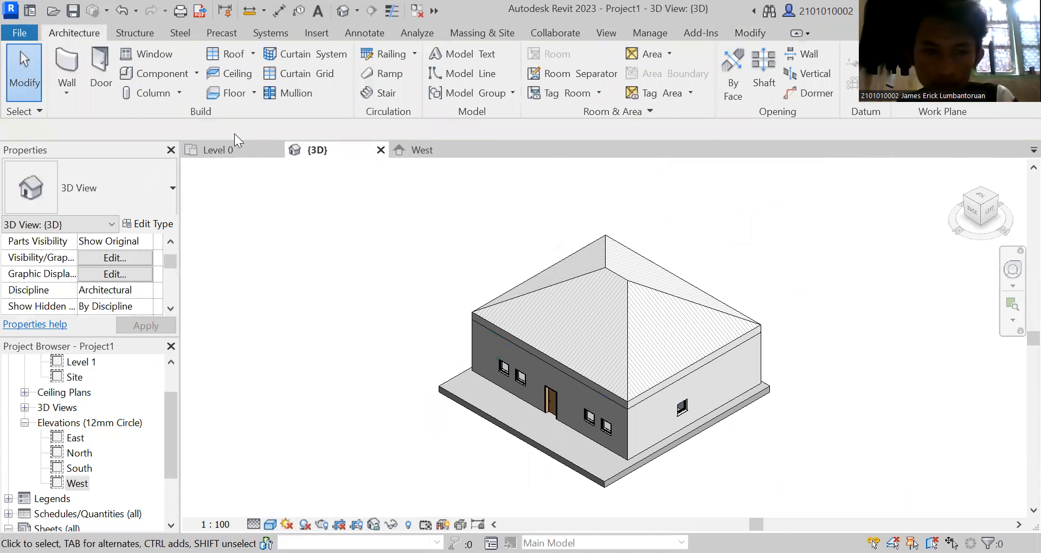
In the Level 0 plan, place four 450x600mm rectangular architectural columns in a row along the front terrace, and check them in 3D.
click(231, 147)
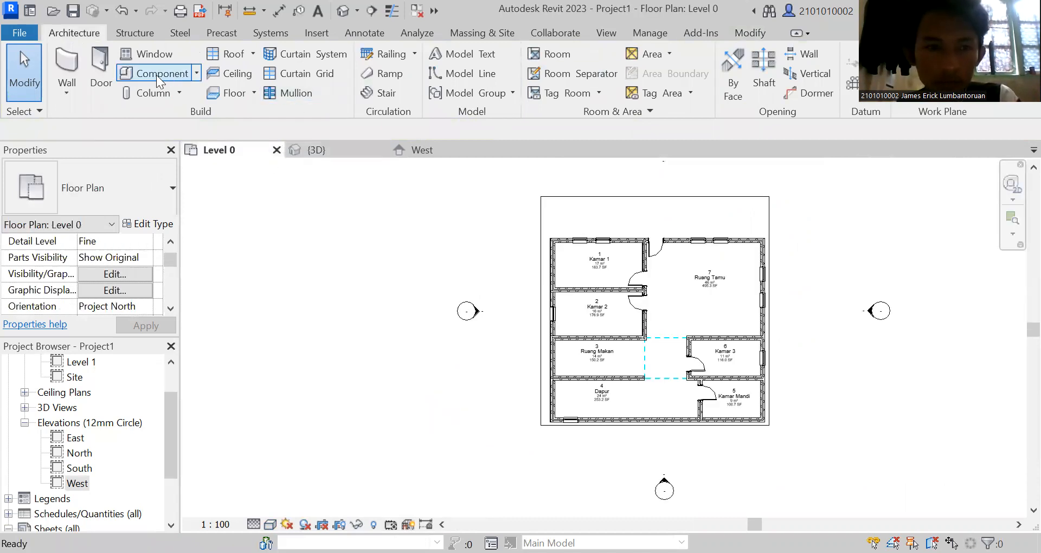
click(179, 93)
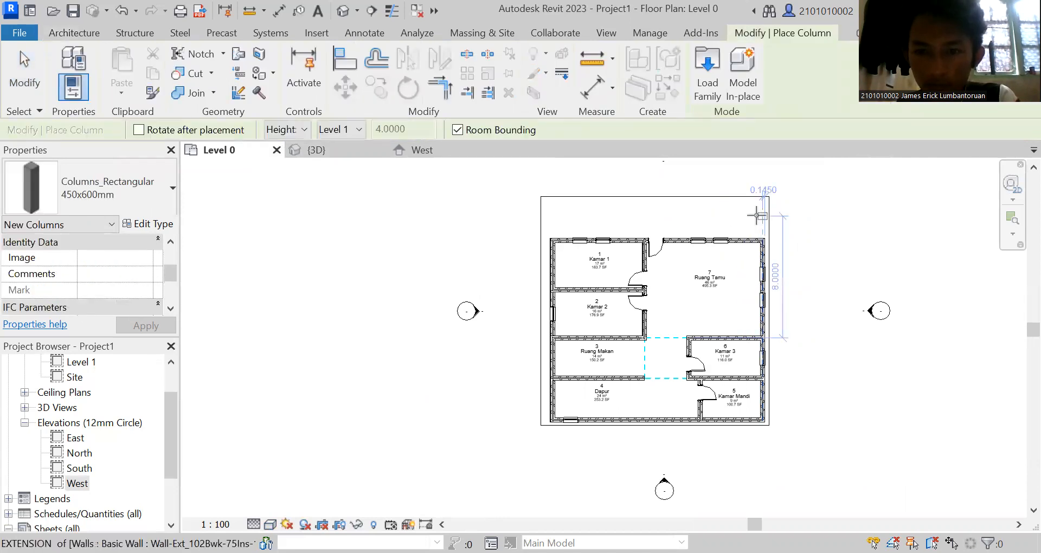
click(758, 216)
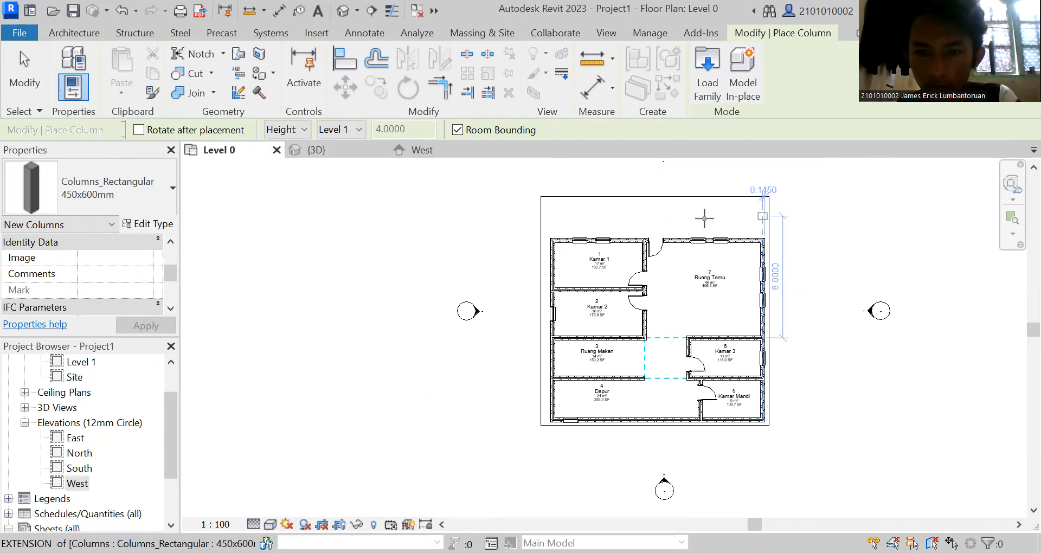
click(670, 218)
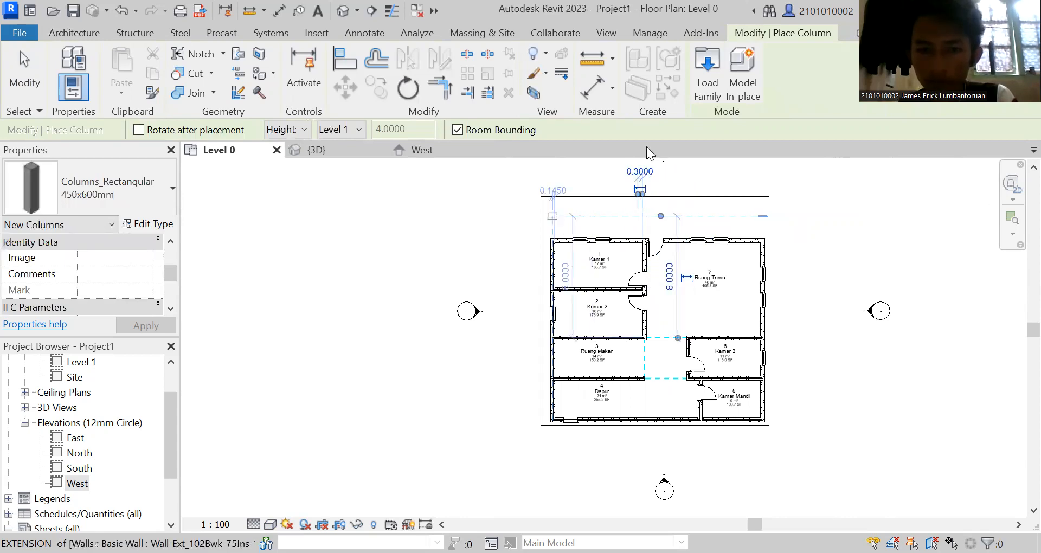
click(308, 151)
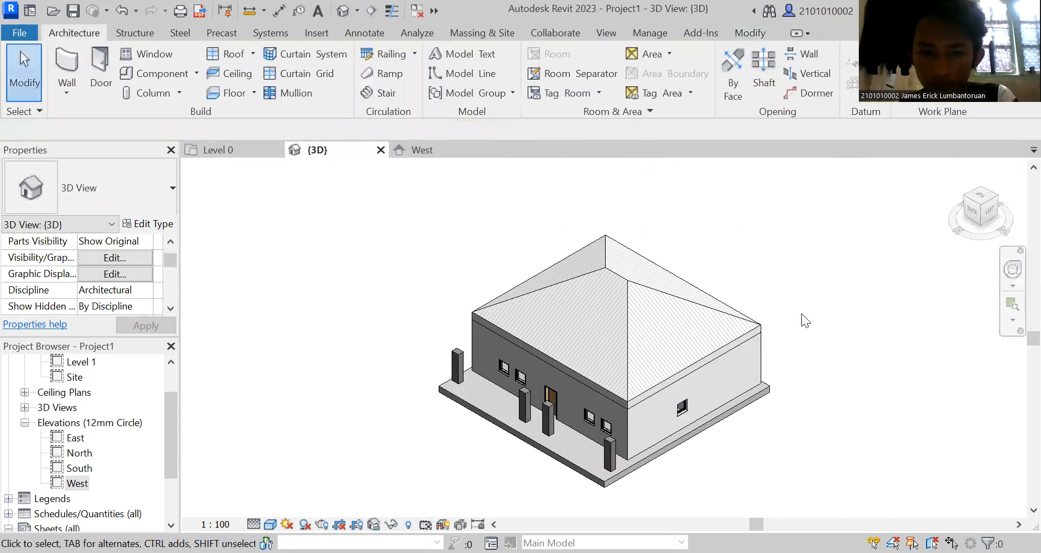
Set the top level of the terrace corner column nearest the side wall with the single visible window to Atap.
drag(951, 179, 927, 207)
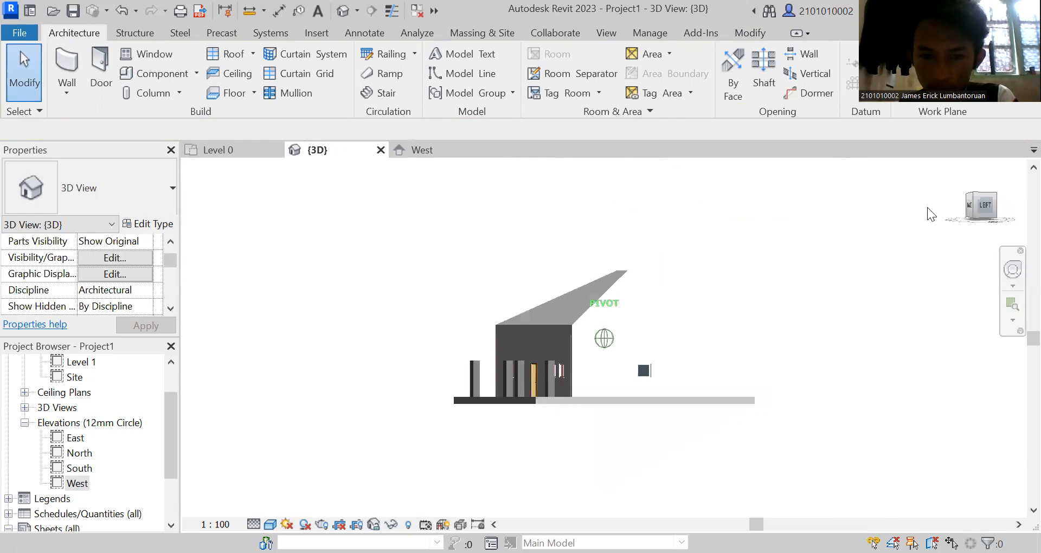
click(535, 389)
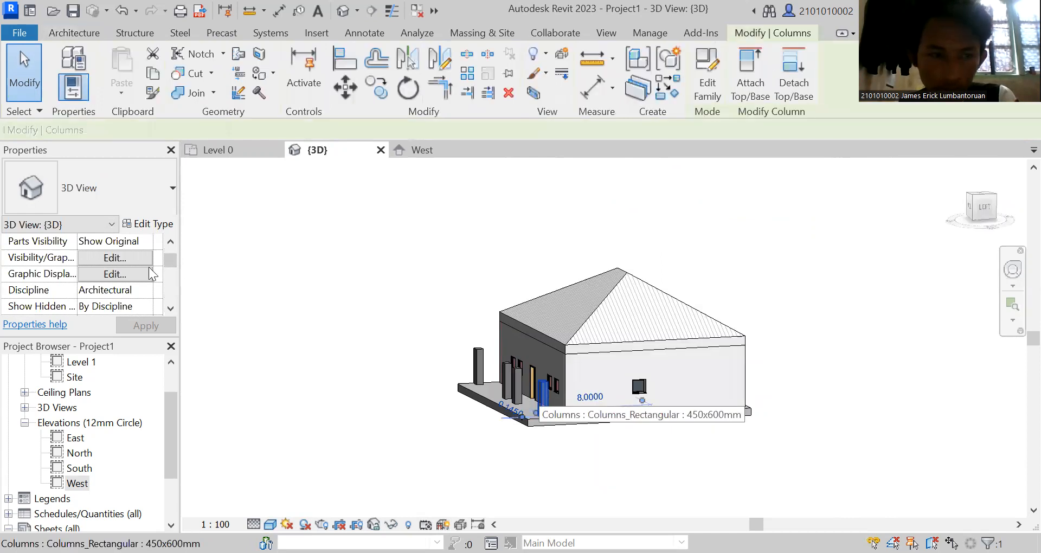
click(174, 264)
drag(175, 259, 180, 293)
click(144, 275)
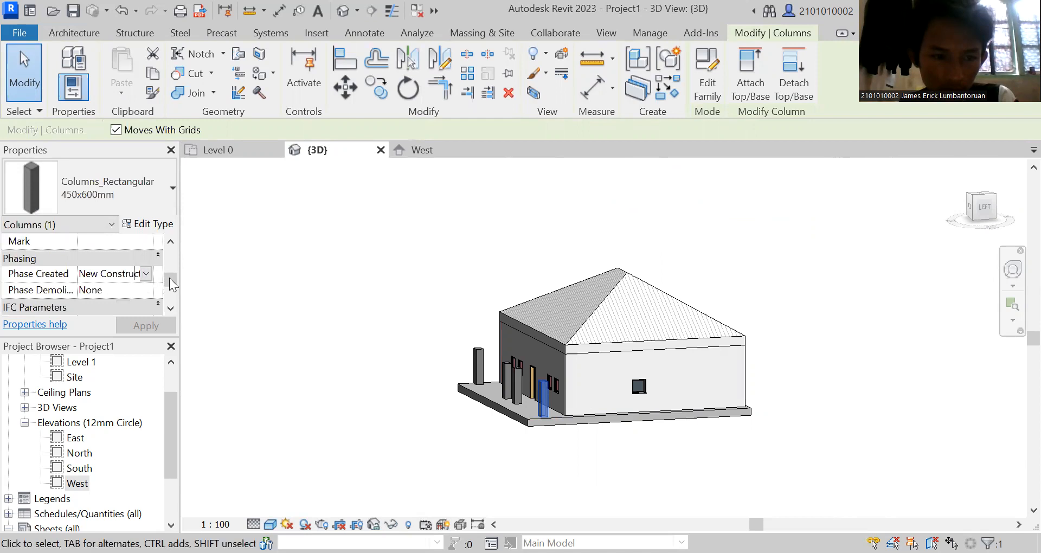
click(171, 292)
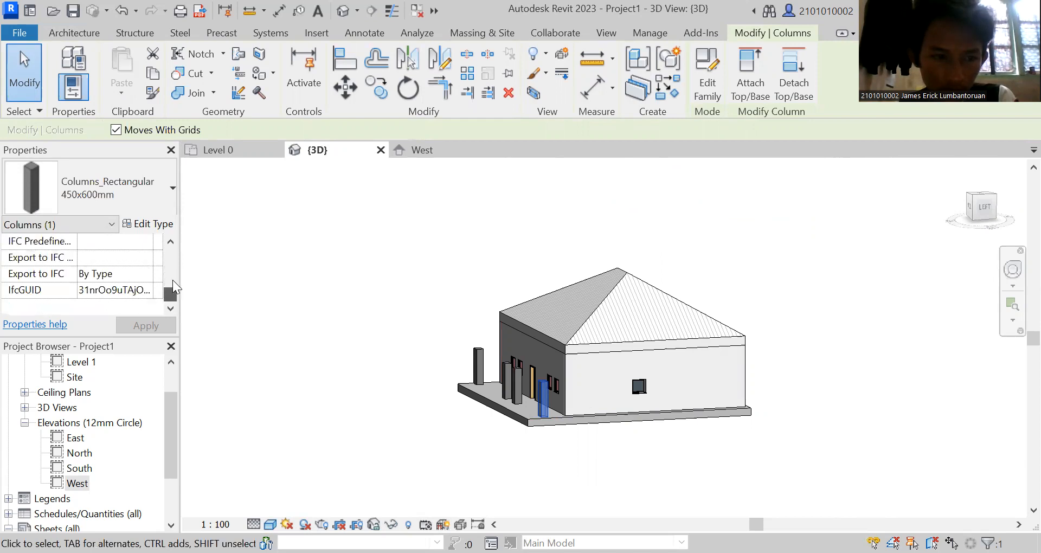
click(172, 279)
click(131, 274)
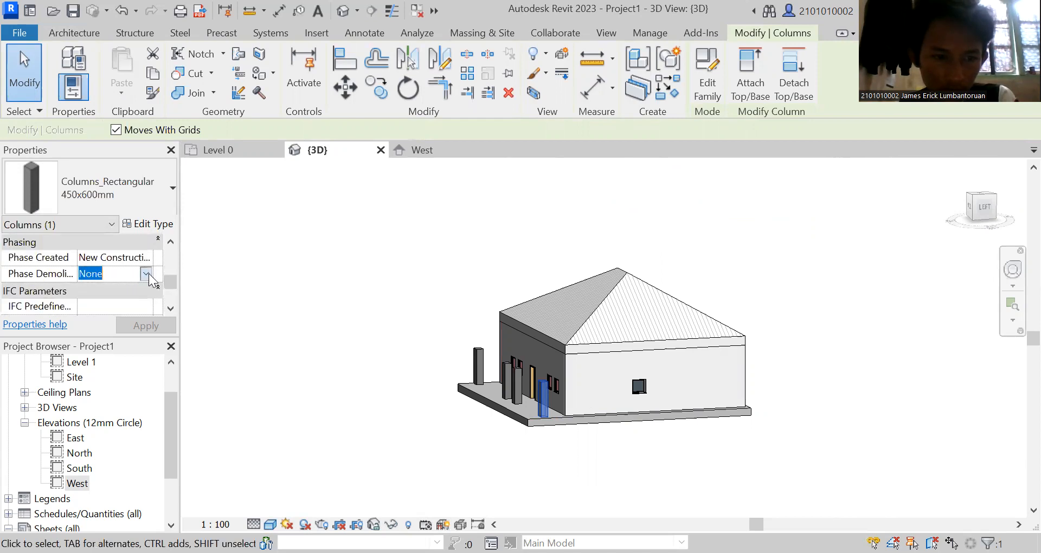
click(146, 274)
drag(169, 283, 171, 248)
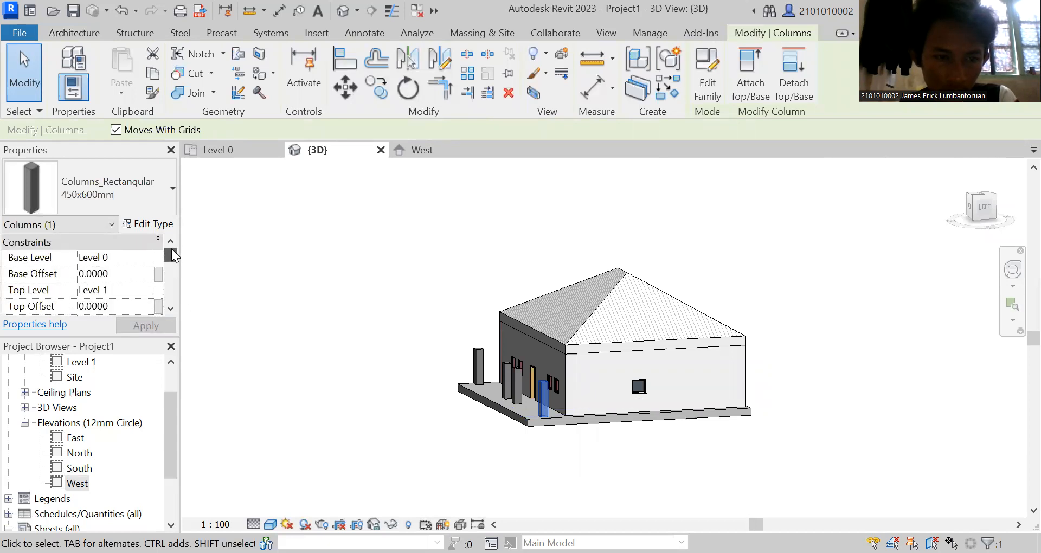
click(137, 287)
click(145, 293)
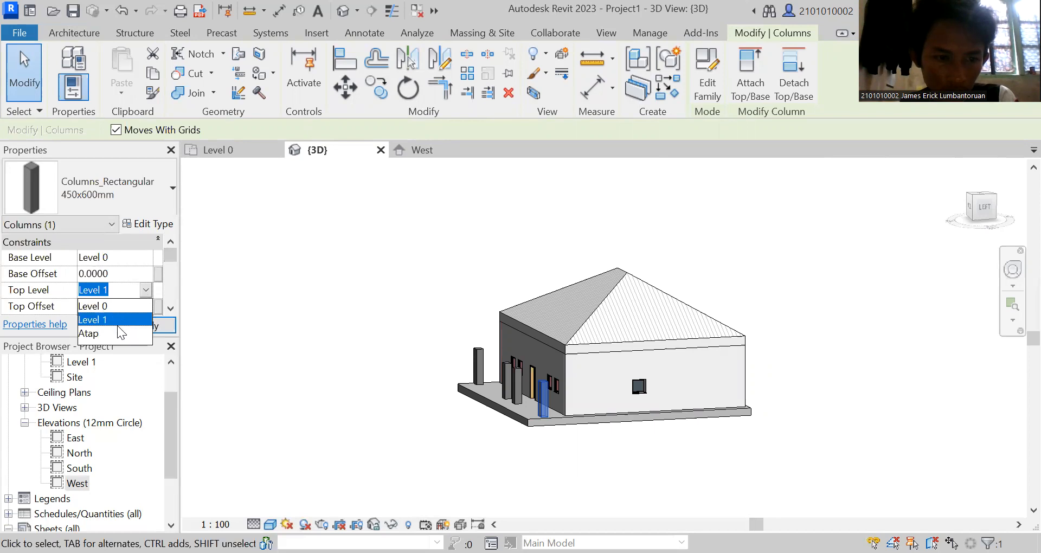
click(104, 333)
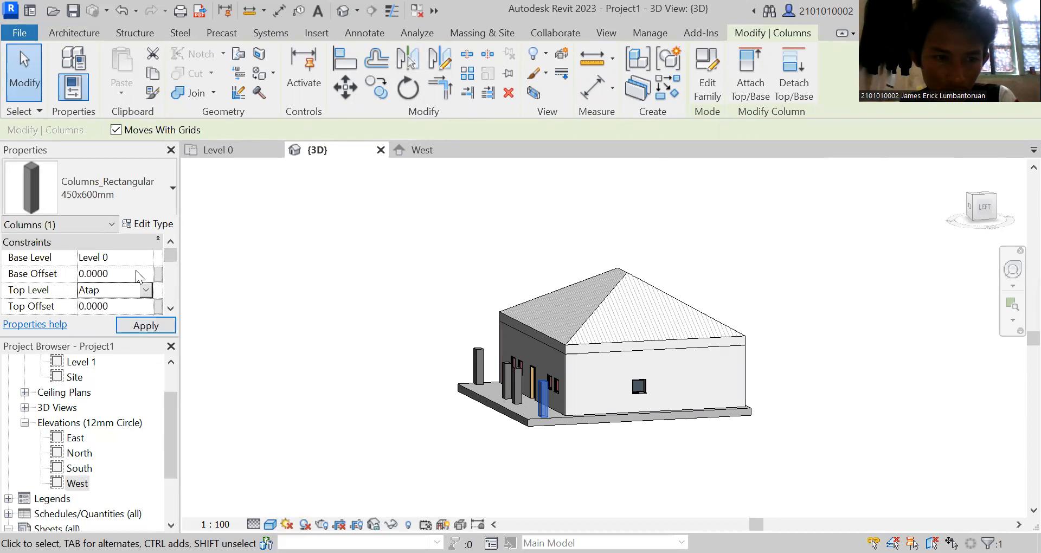
click(145, 325)
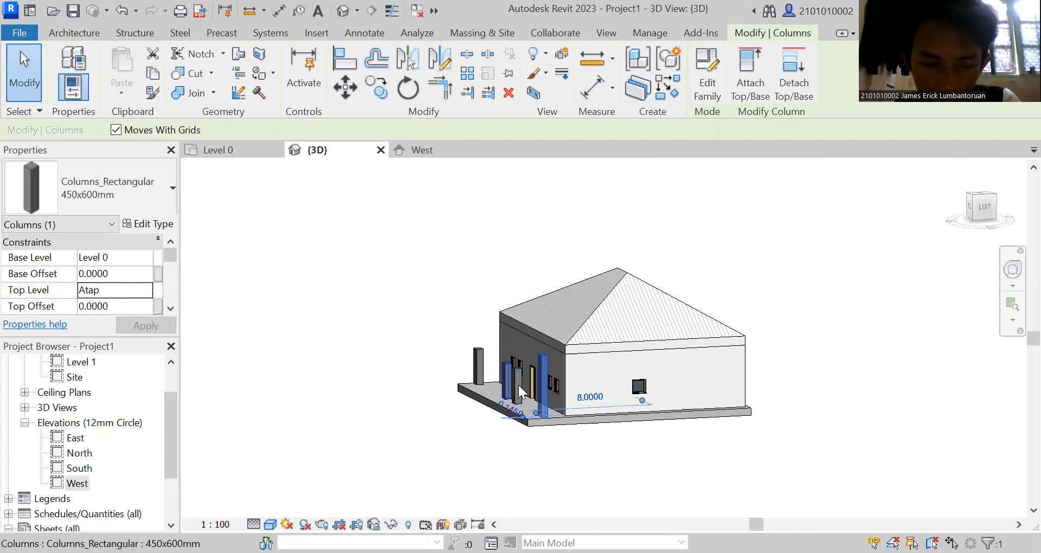
click(362, 442)
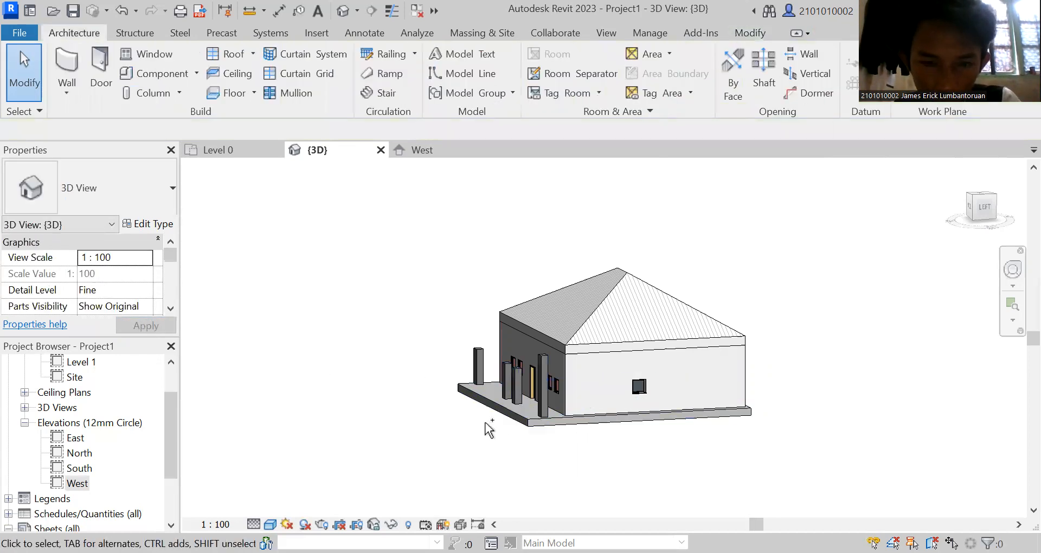
Select the other three terrace columns together and set their top level to Atap.
click(971, 214)
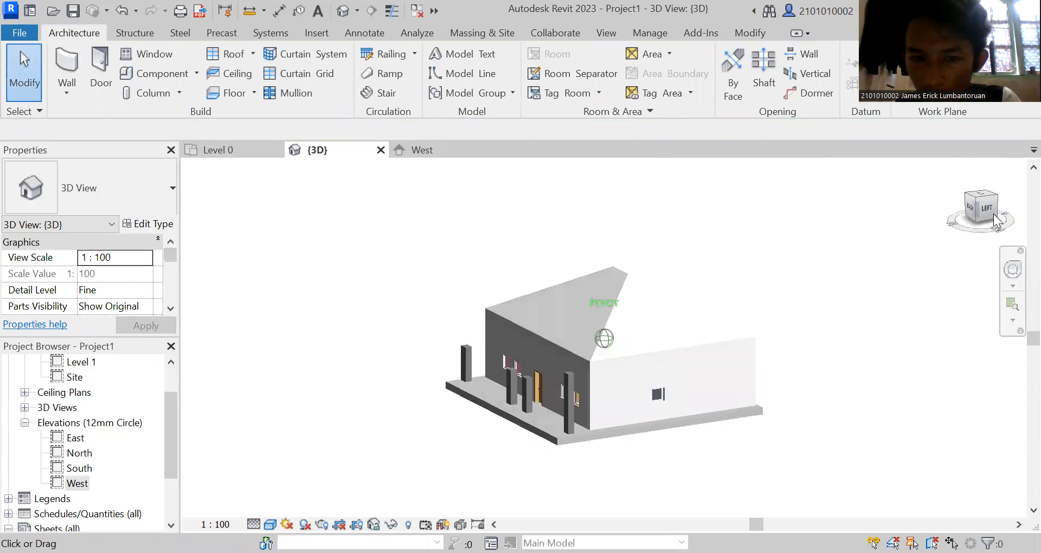
click(533, 406)
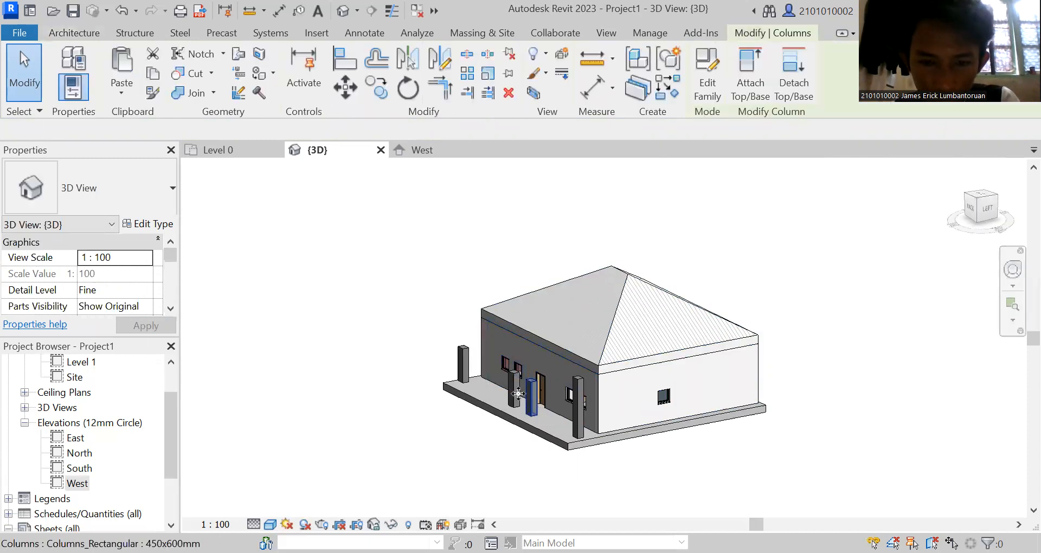
ctrl+click(509, 383)
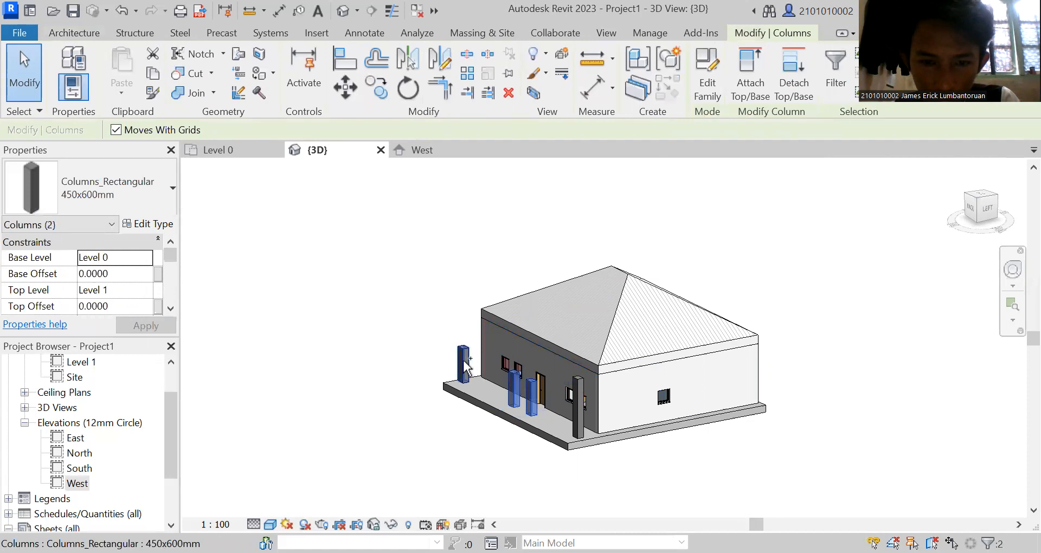
ctrl+click(463, 363)
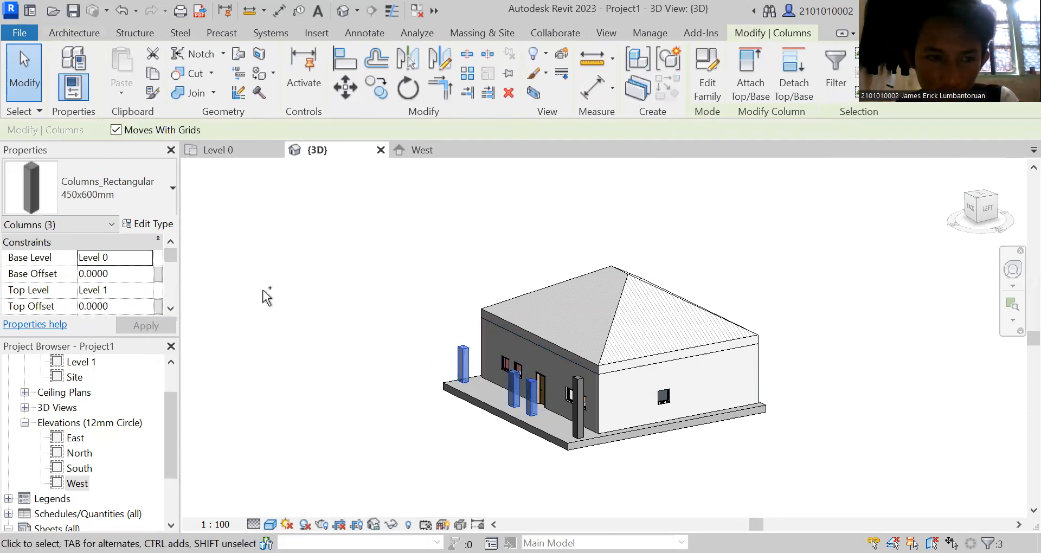
click(149, 287)
click(145, 290)
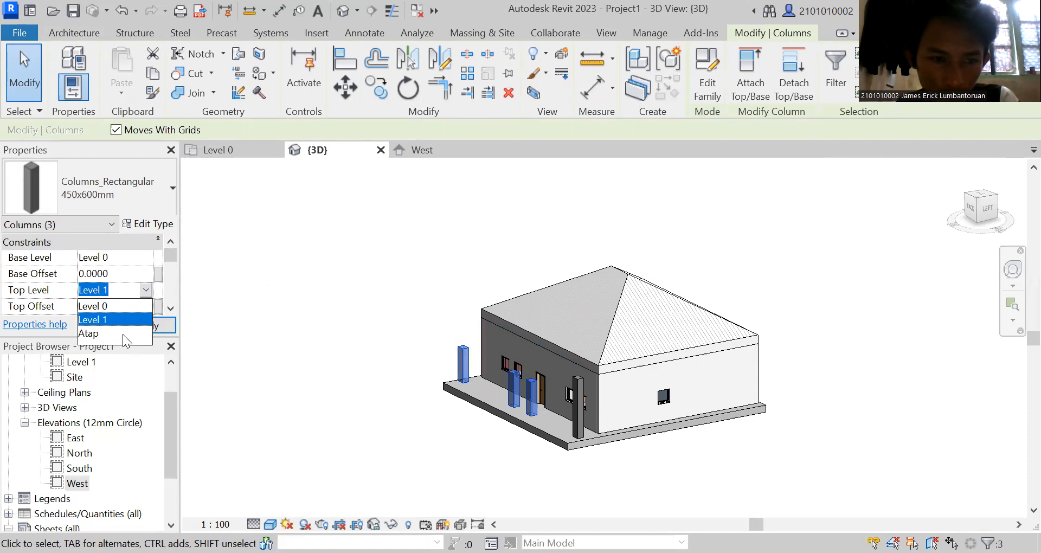
click(111, 332)
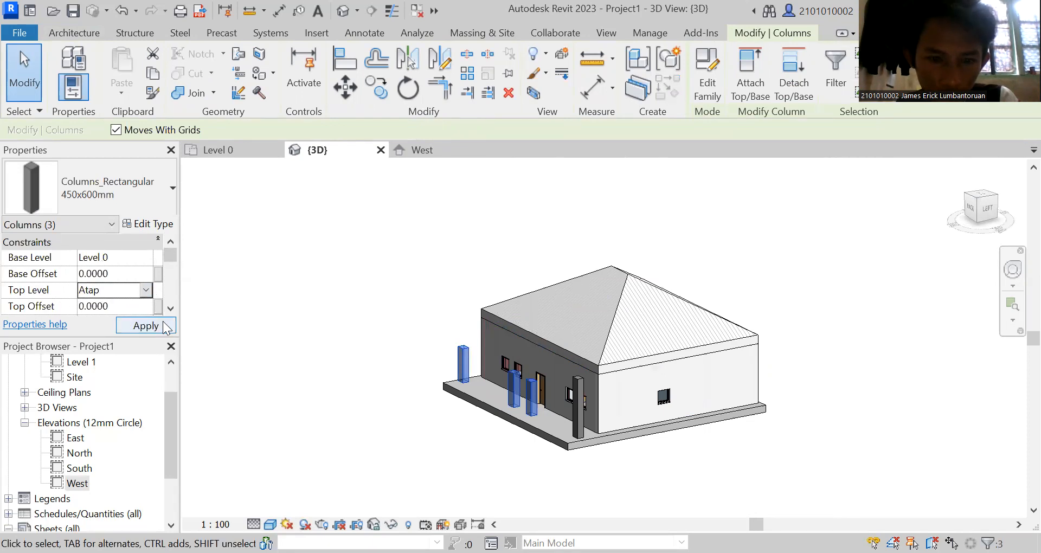
click(165, 328)
key(Escape)
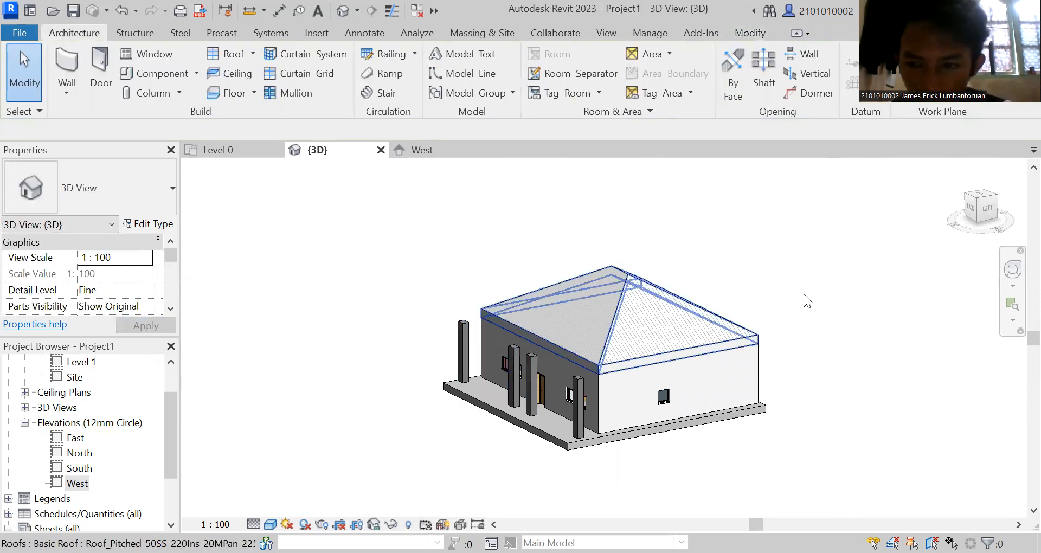
Delete the hipped roof from the house and check the column height against the levels in the West elevation.
drag(986, 209, 196, 228)
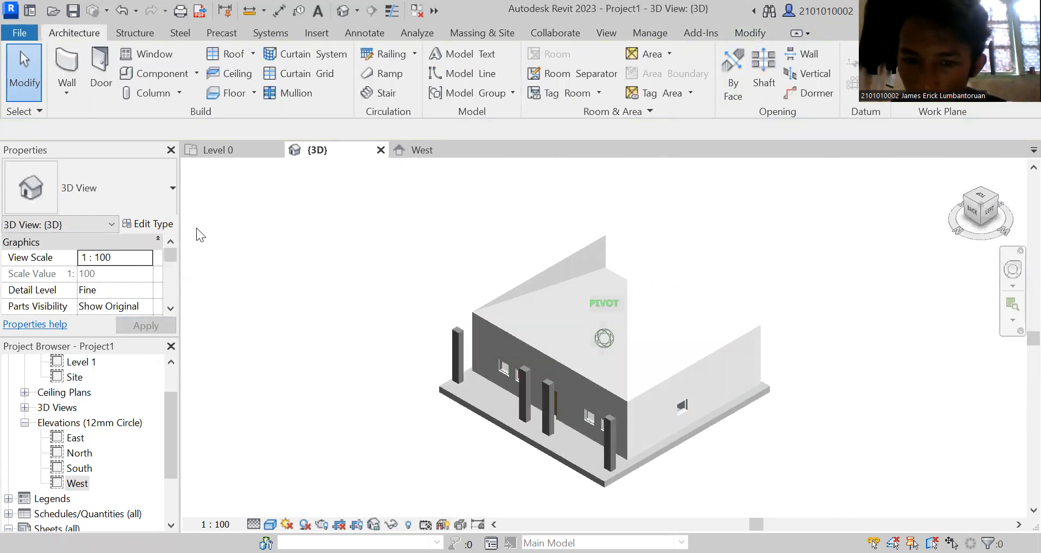
click(648, 301)
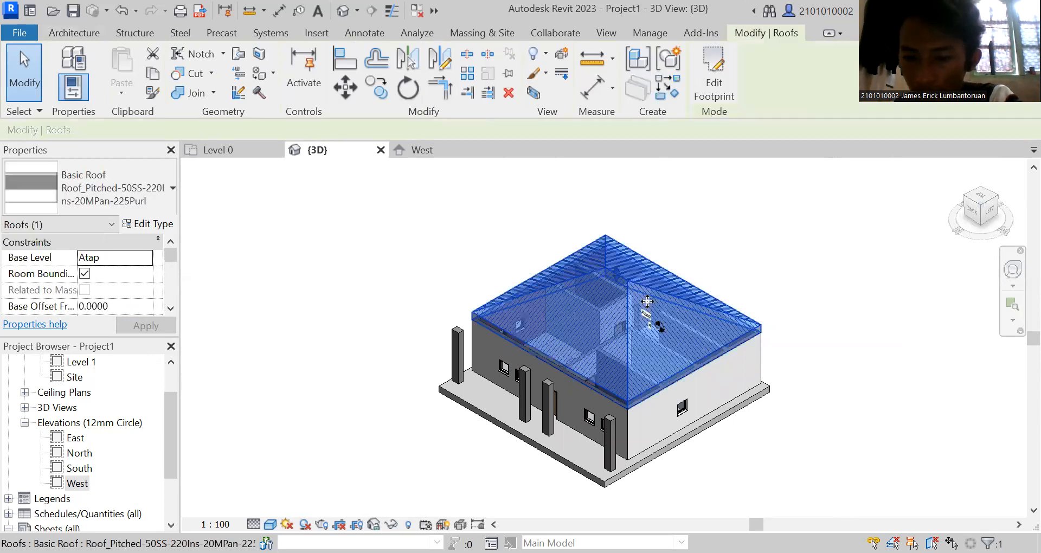
key(Delete)
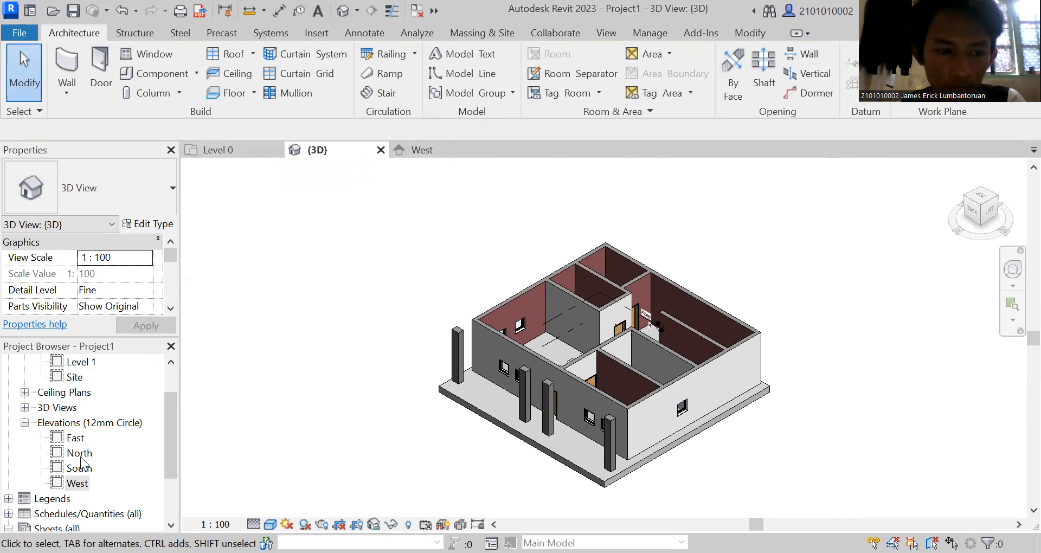
click(427, 152)
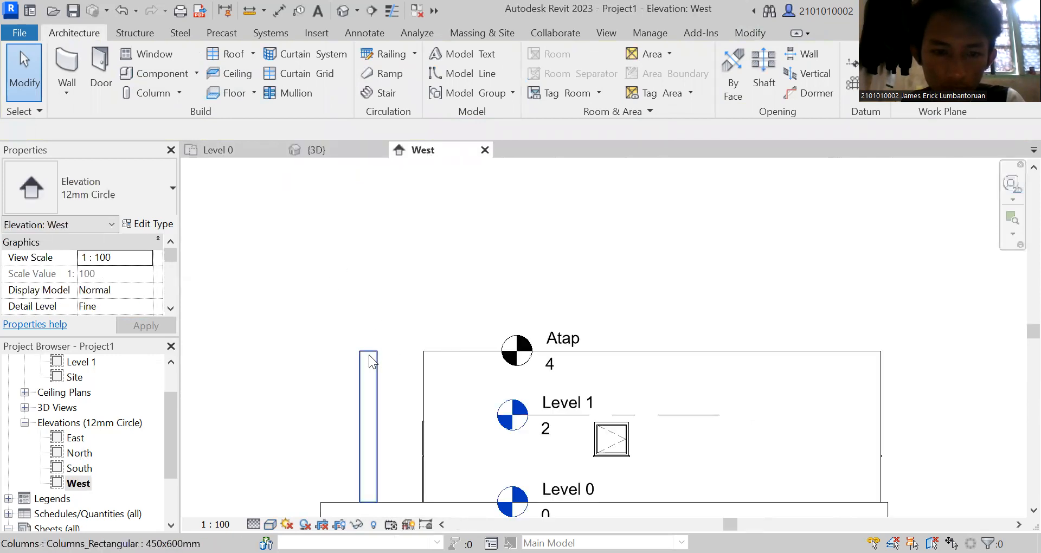
click(332, 147)
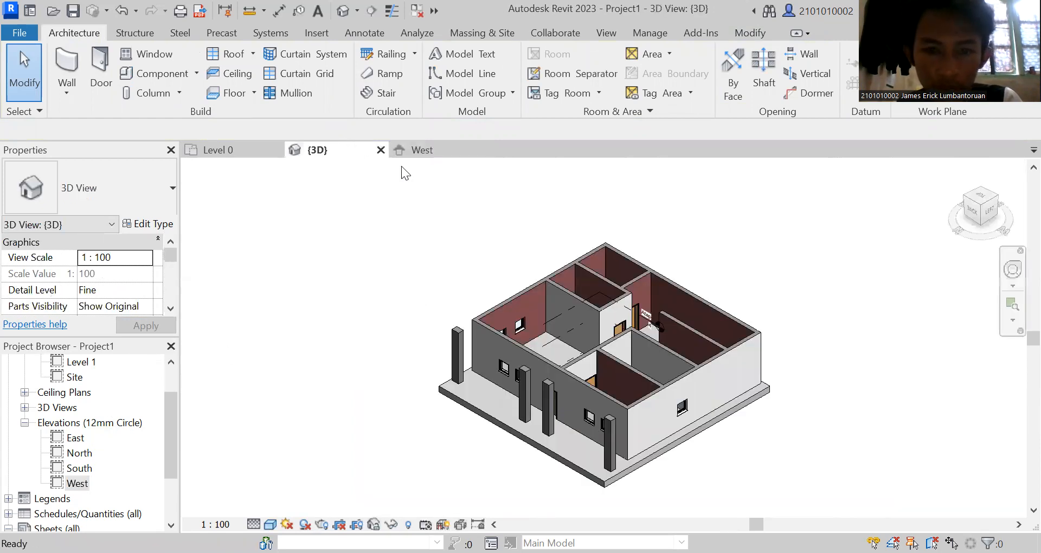
Start a footprint roof at base level Atap and, in the Level 0 plan, pick the house's four exterior walls as slope-defining boundaries.
click(232, 152)
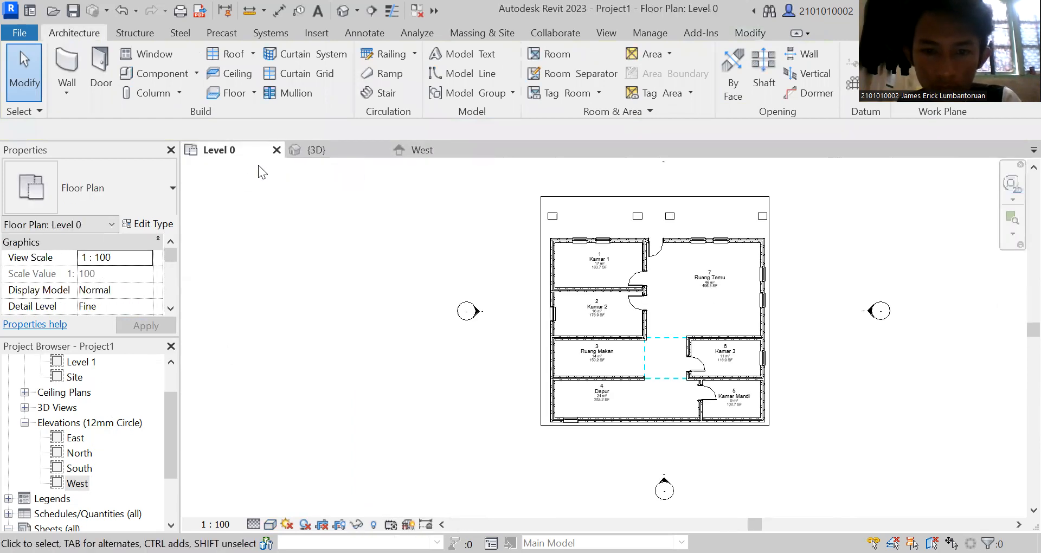
click(322, 155)
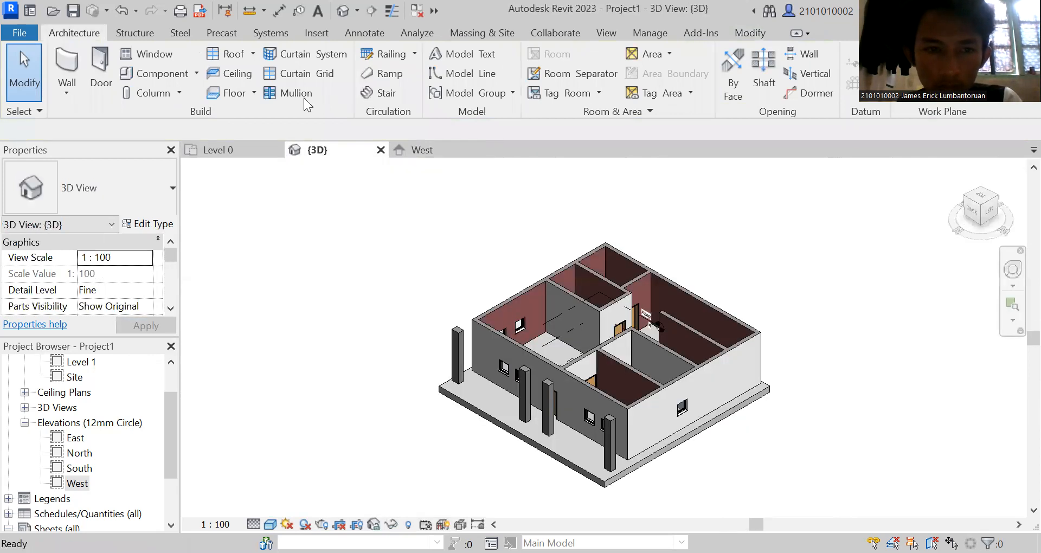
click(252, 54)
click(246, 87)
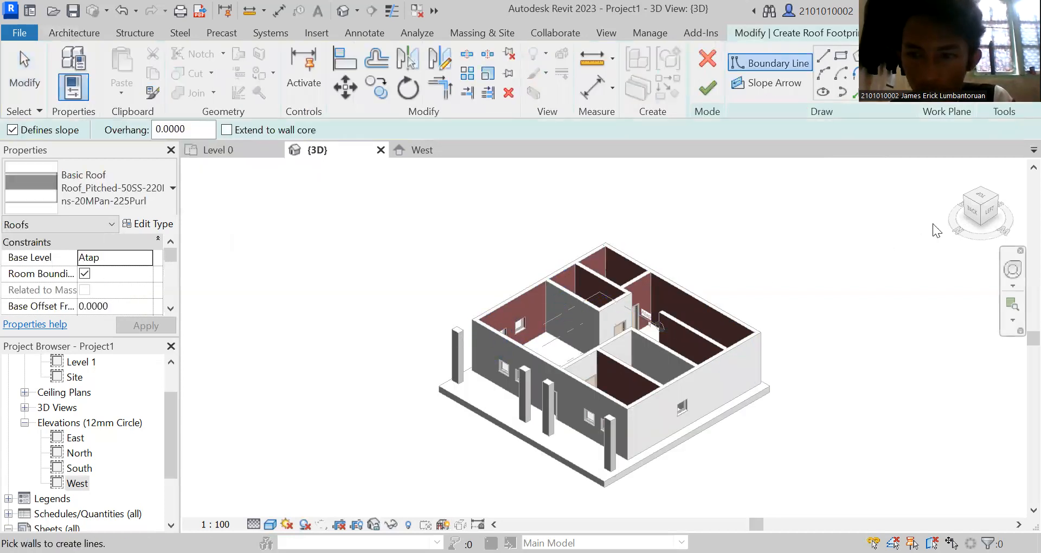
drag(974, 208, 950, 248)
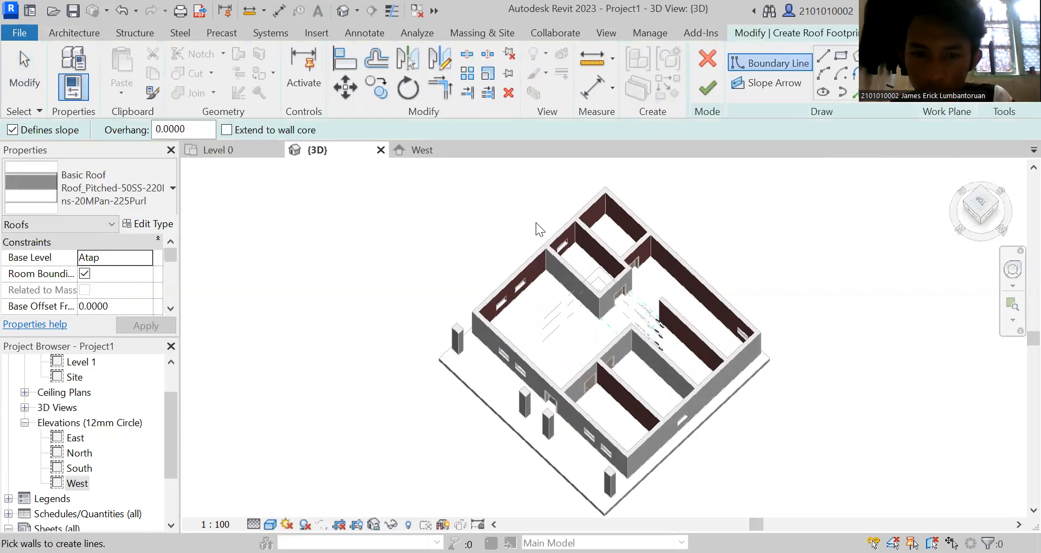
click(220, 150)
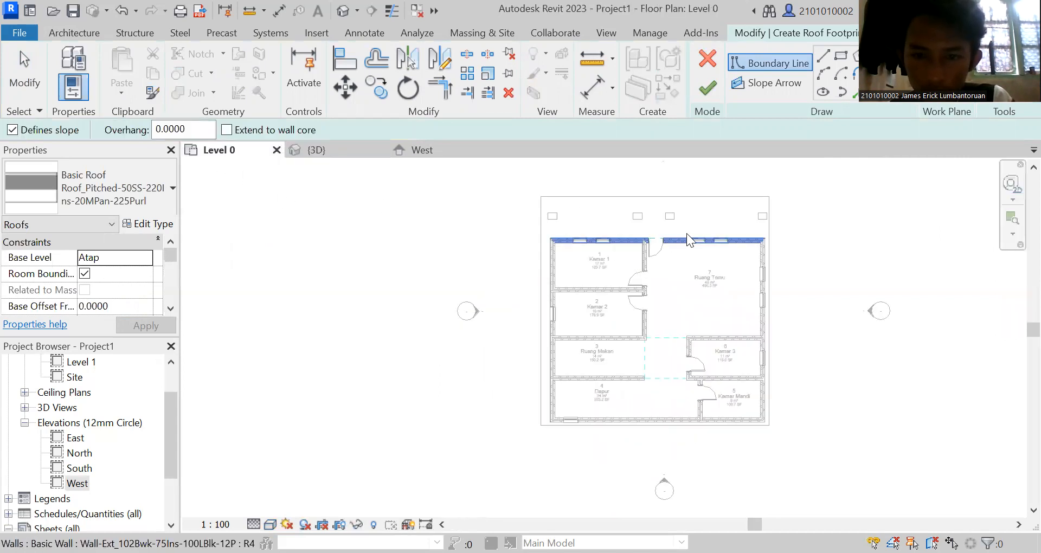
click(548, 259)
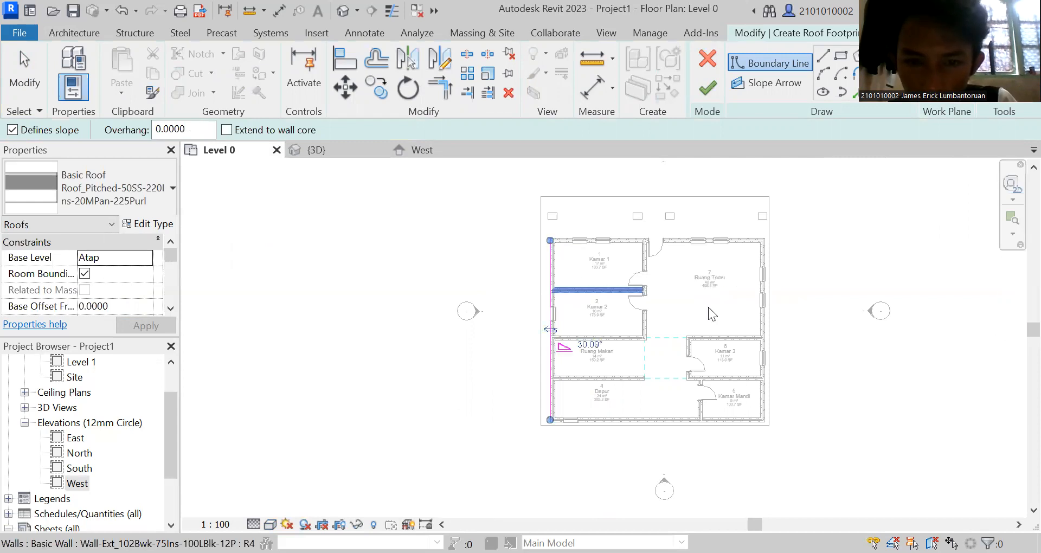
click(764, 308)
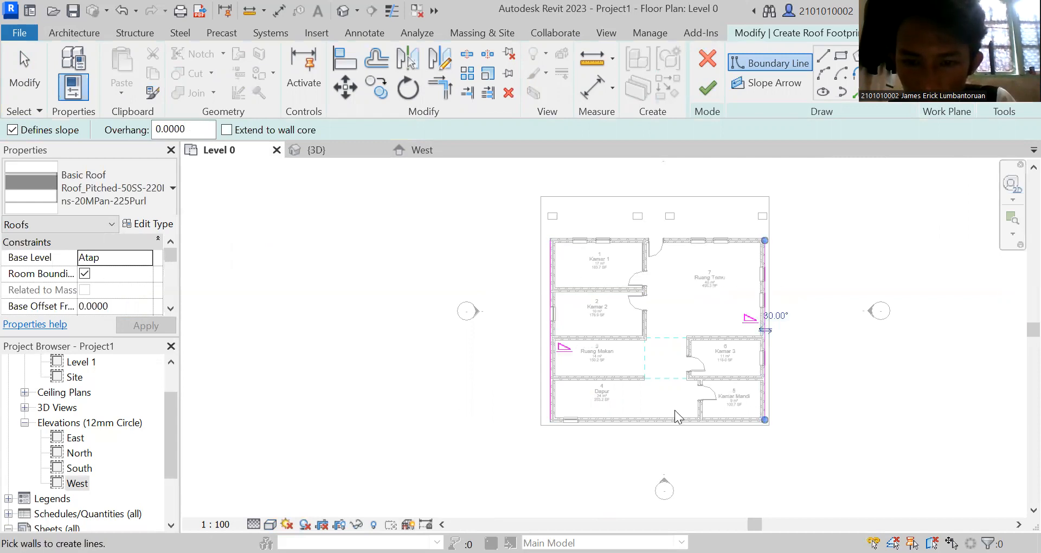
click(666, 421)
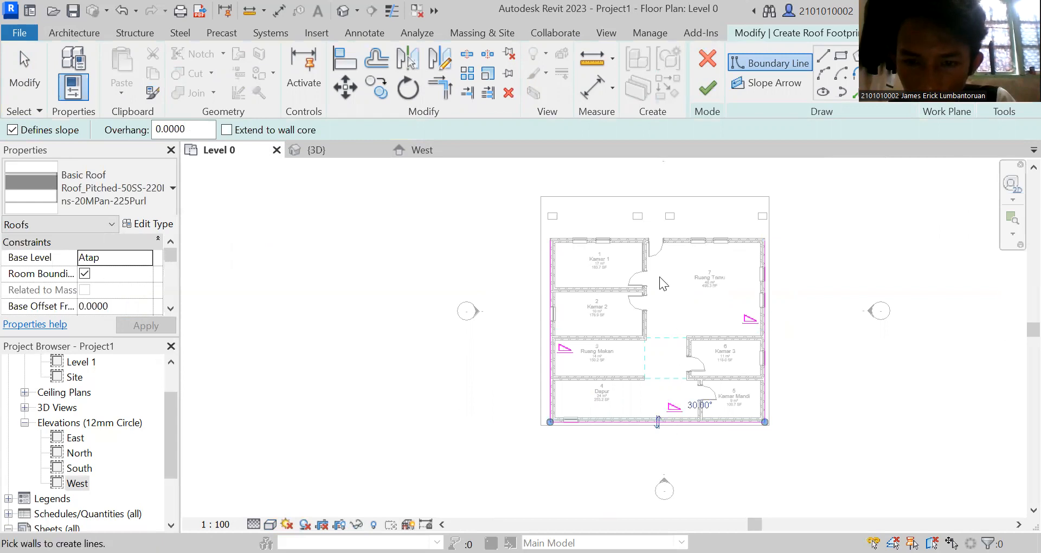
click(667, 240)
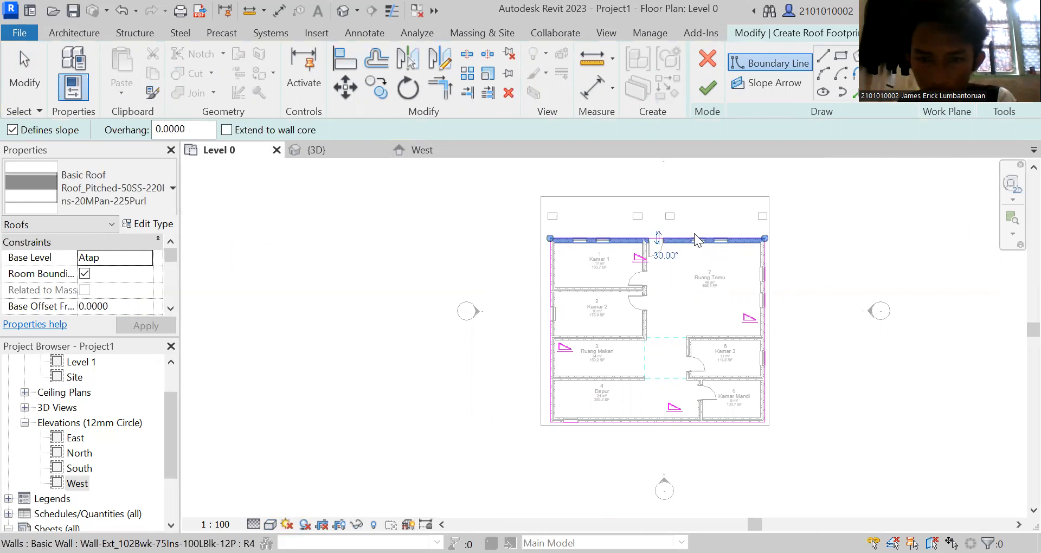
click(658, 238)
click(658, 239)
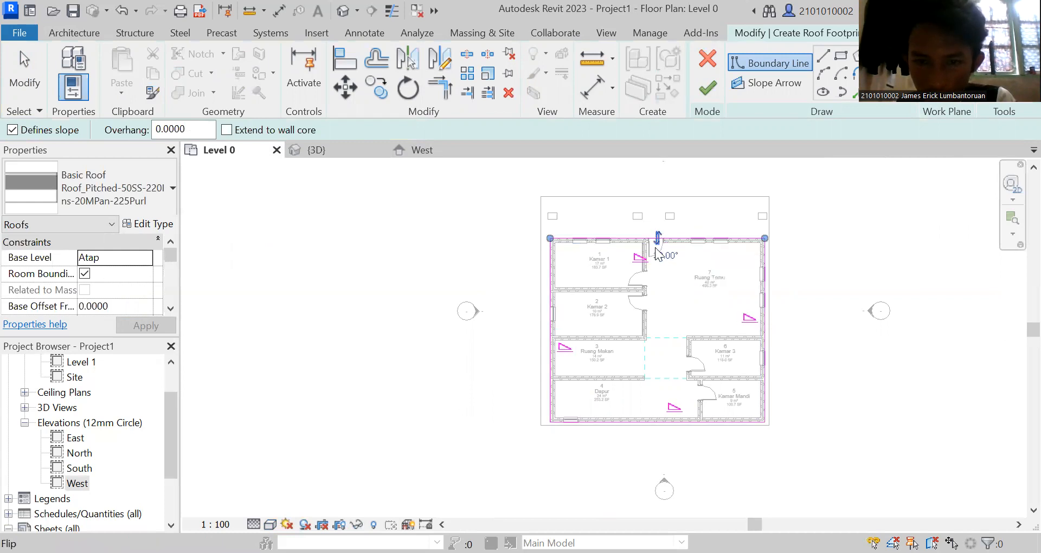
right_click(834, 254)
click(863, 265)
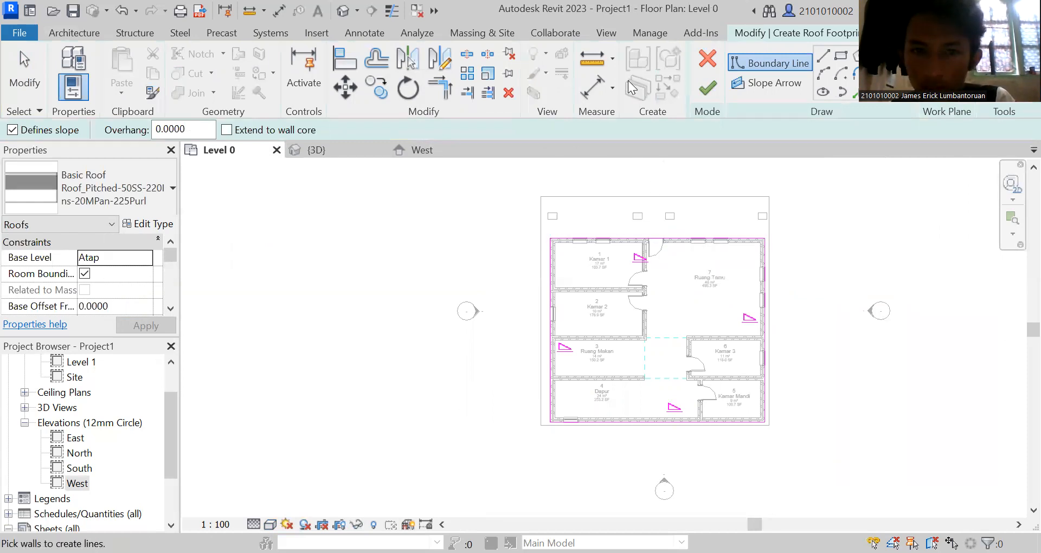
Move the front roof boundary out to the terrace columns with a 1.68 overhang, finish the roof, and check it from the side in 3D.
click(24, 70)
drag(672, 237, 676, 213)
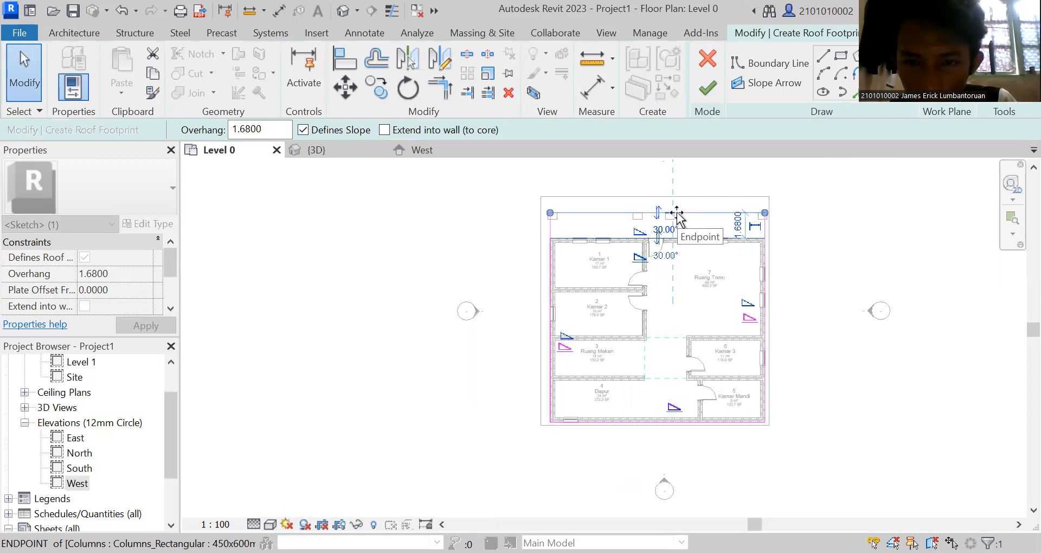
click(838, 227)
right_click(838, 228)
click(871, 174)
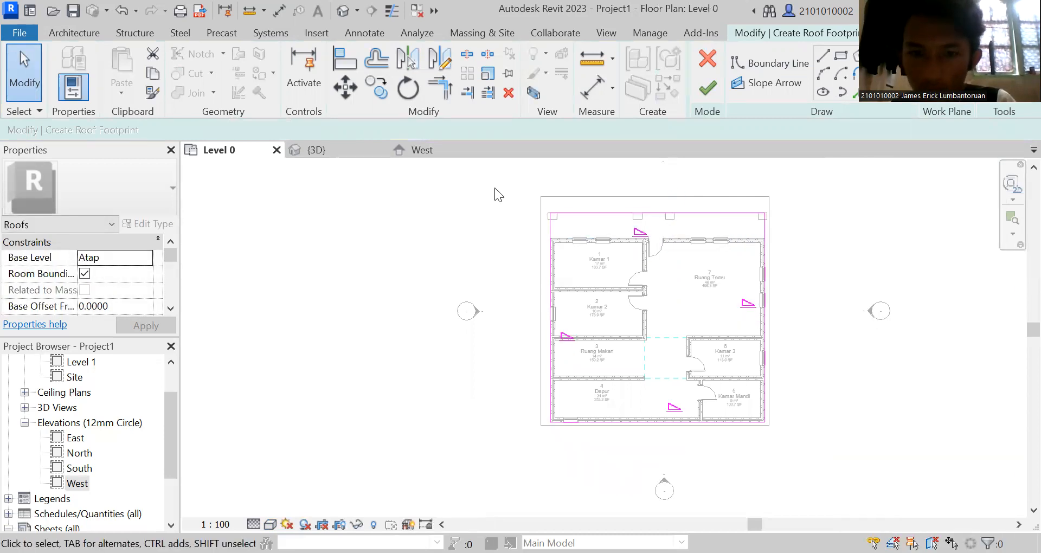
click(708, 88)
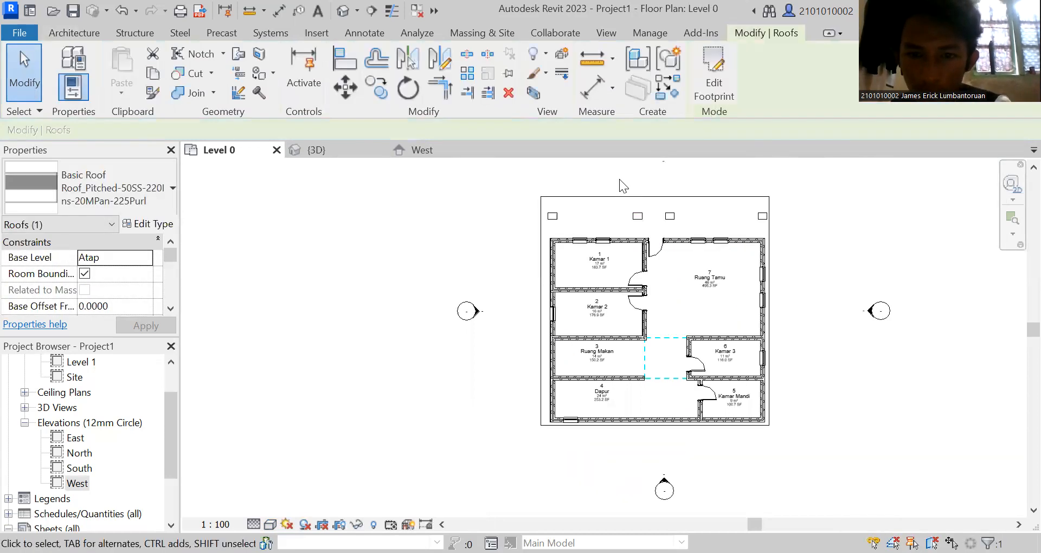
click(326, 151)
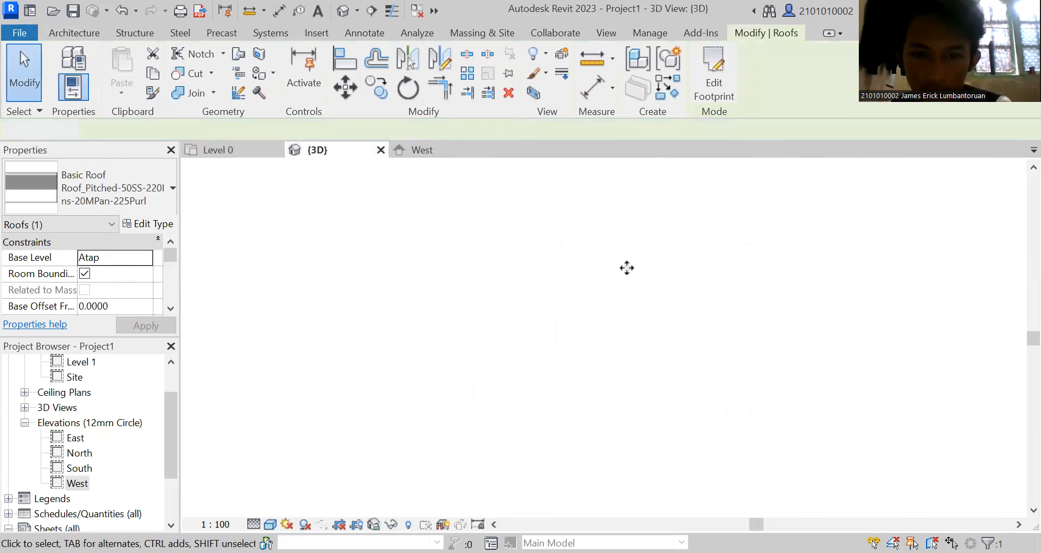
click(850, 300)
mouse_move(979, 219)
mouse_down()
mouse_move(951, 159)
mouse_move(1015, 177)
mouse_move(201, 508)
mouse_move(300, 495)
mouse_move(182, 511)
mouse_move(864, 143)
mouse_move(865, 152)
mouse_up()
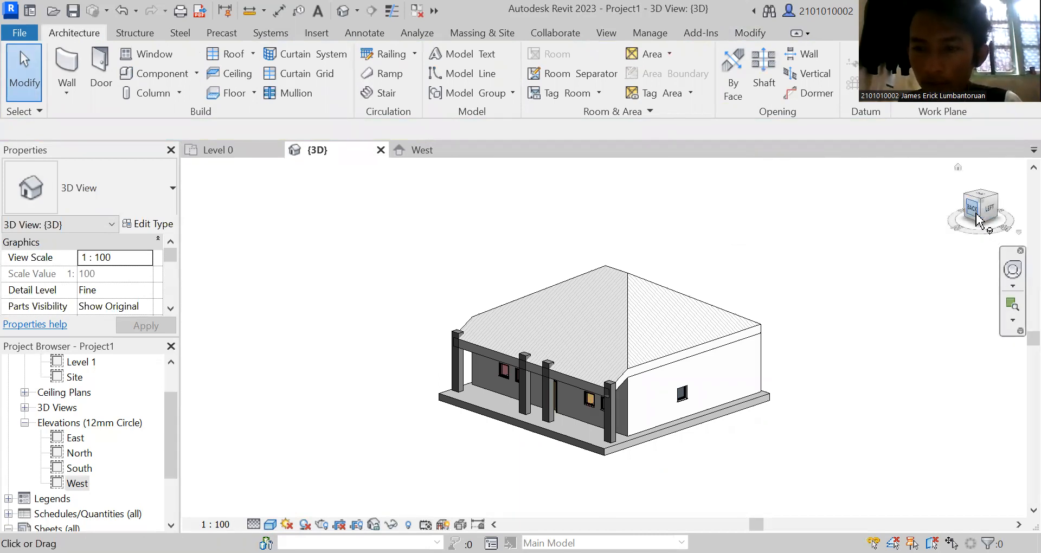
drag(981, 220, 995, 204)
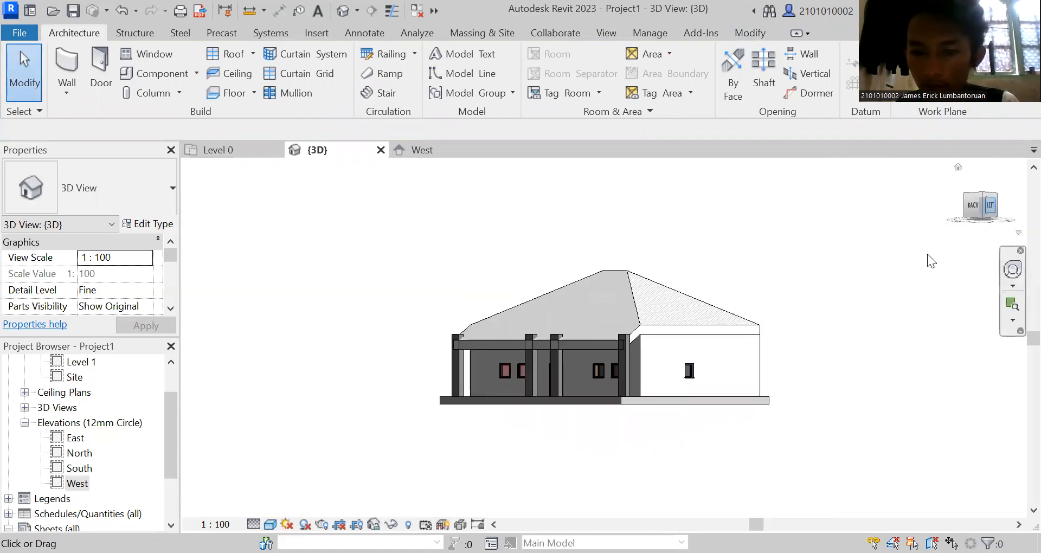